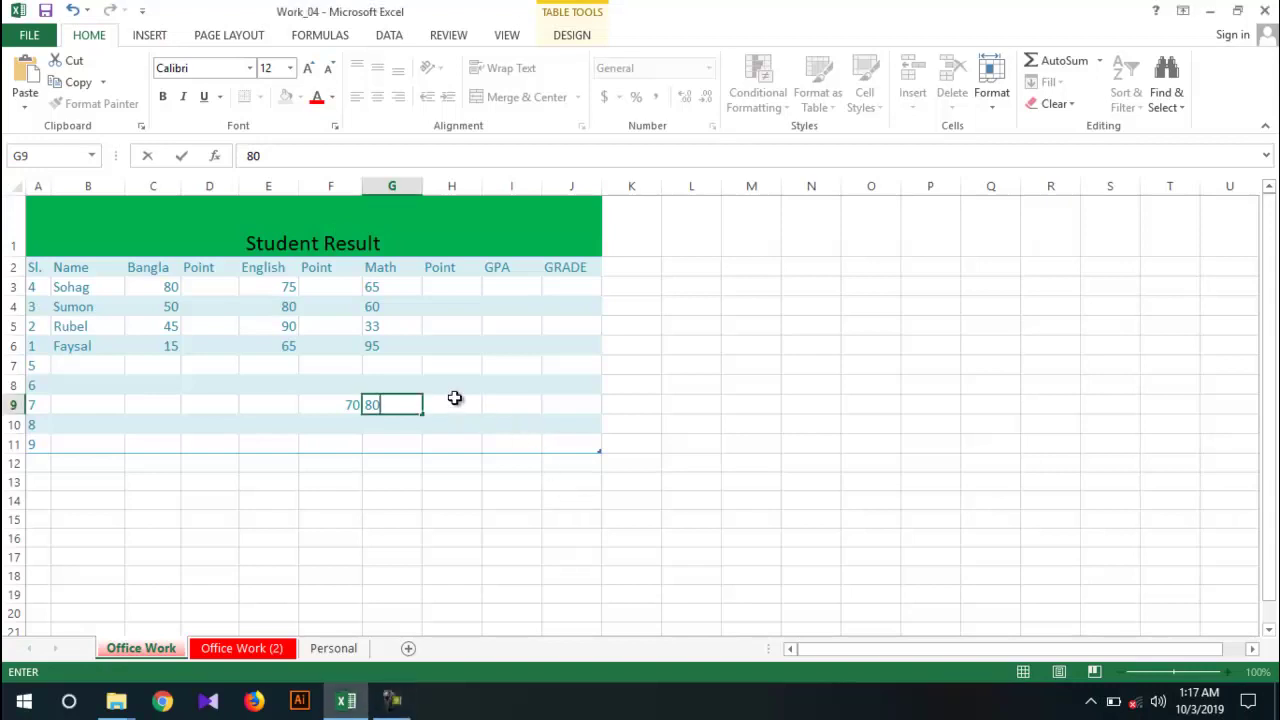
Enter a formula in cell H9 that tests whether F9 is greater than G9.
left_click(455, 400)
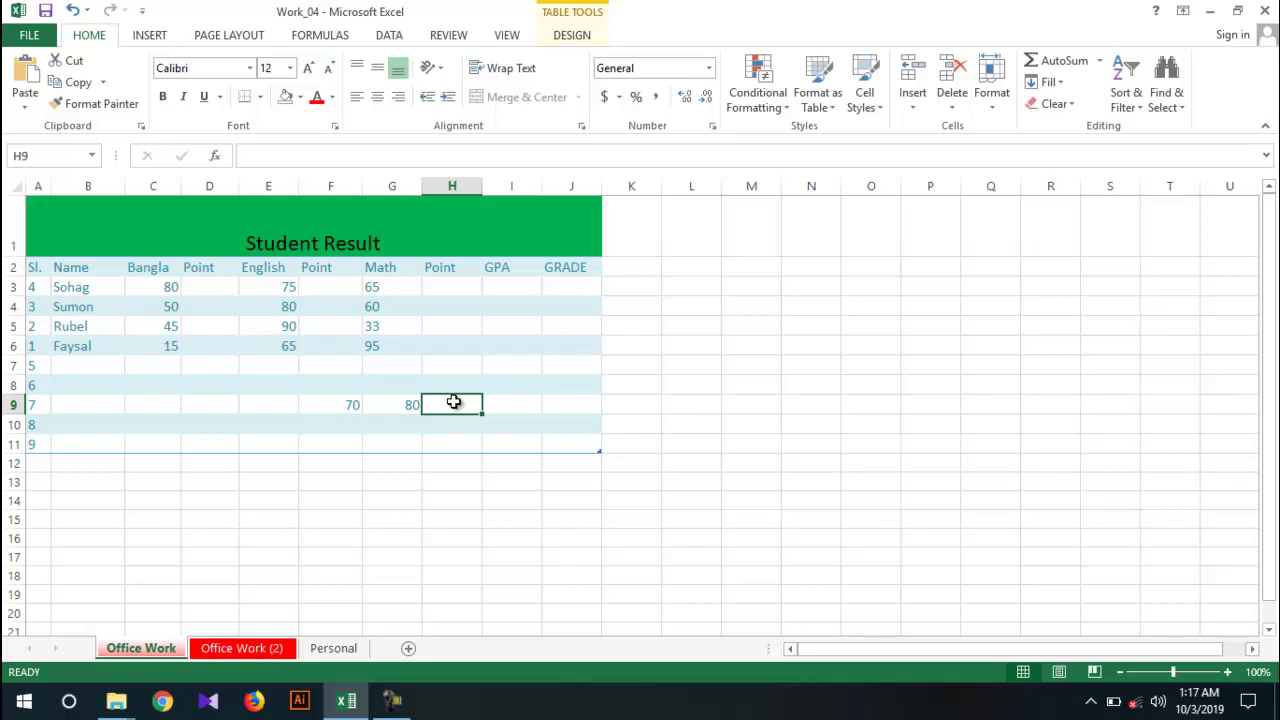
type("=")
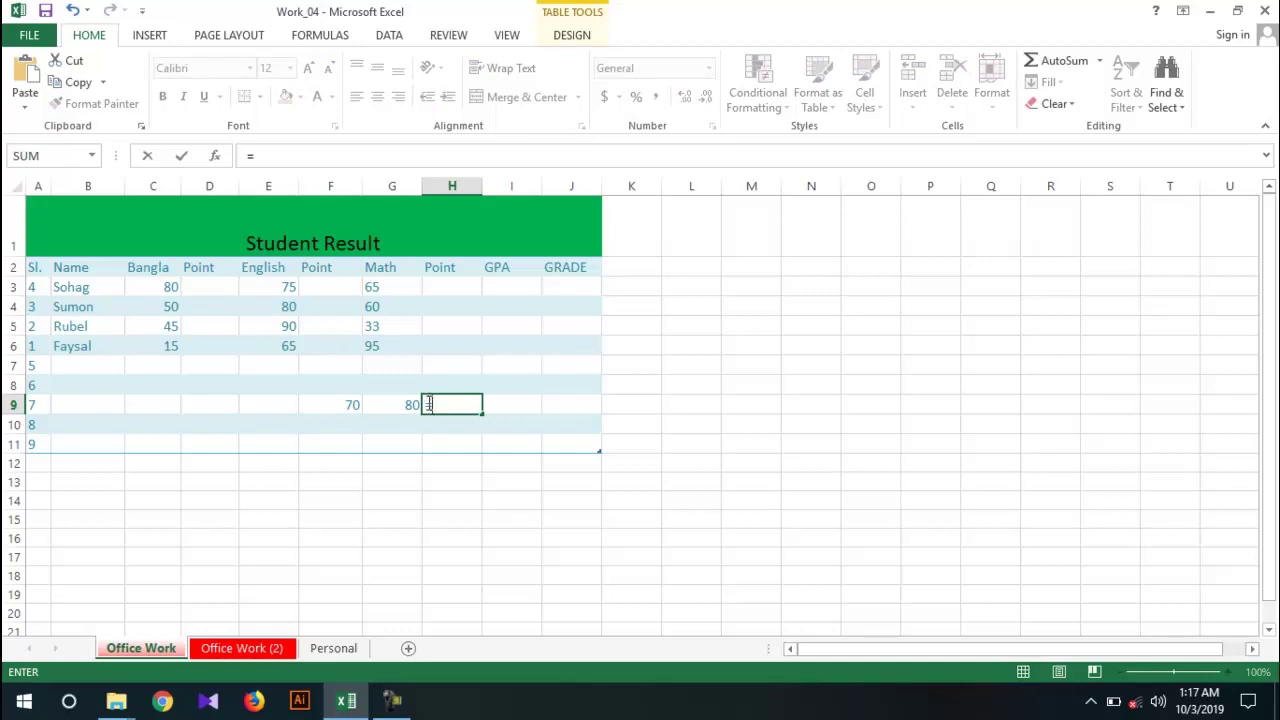
left_click(354, 405)
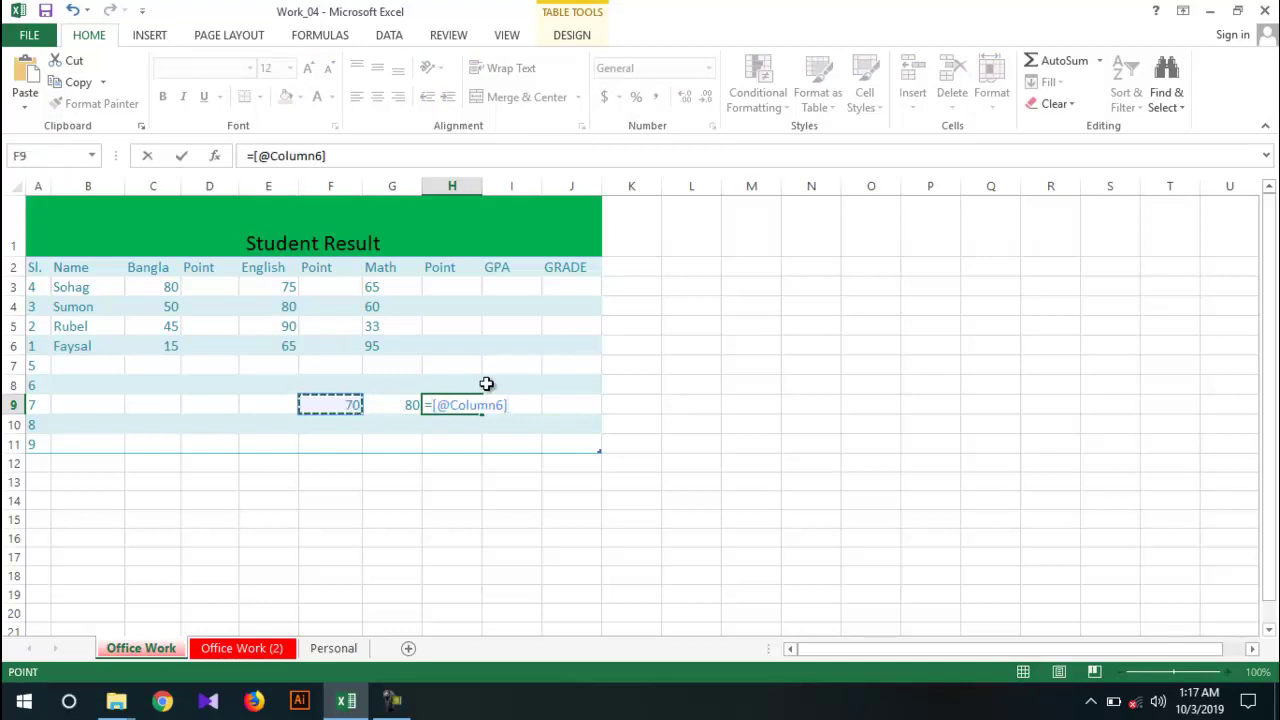
type(">")
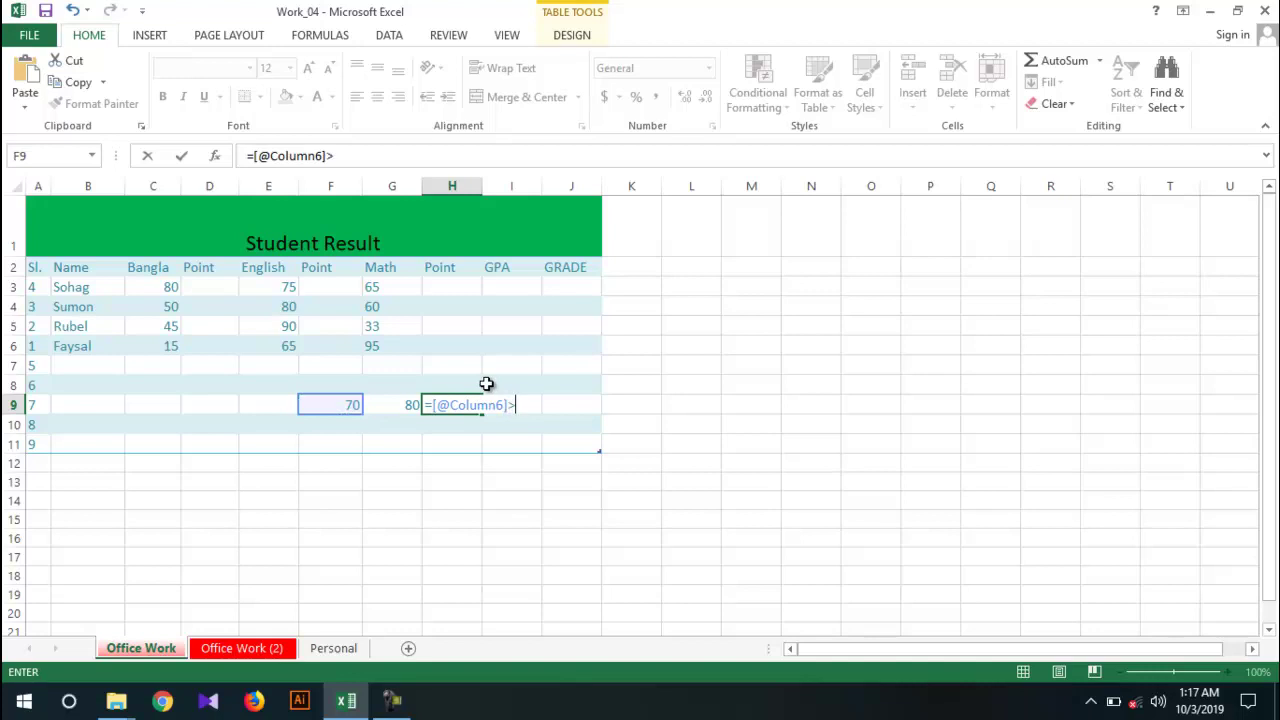
left_click(403, 405)
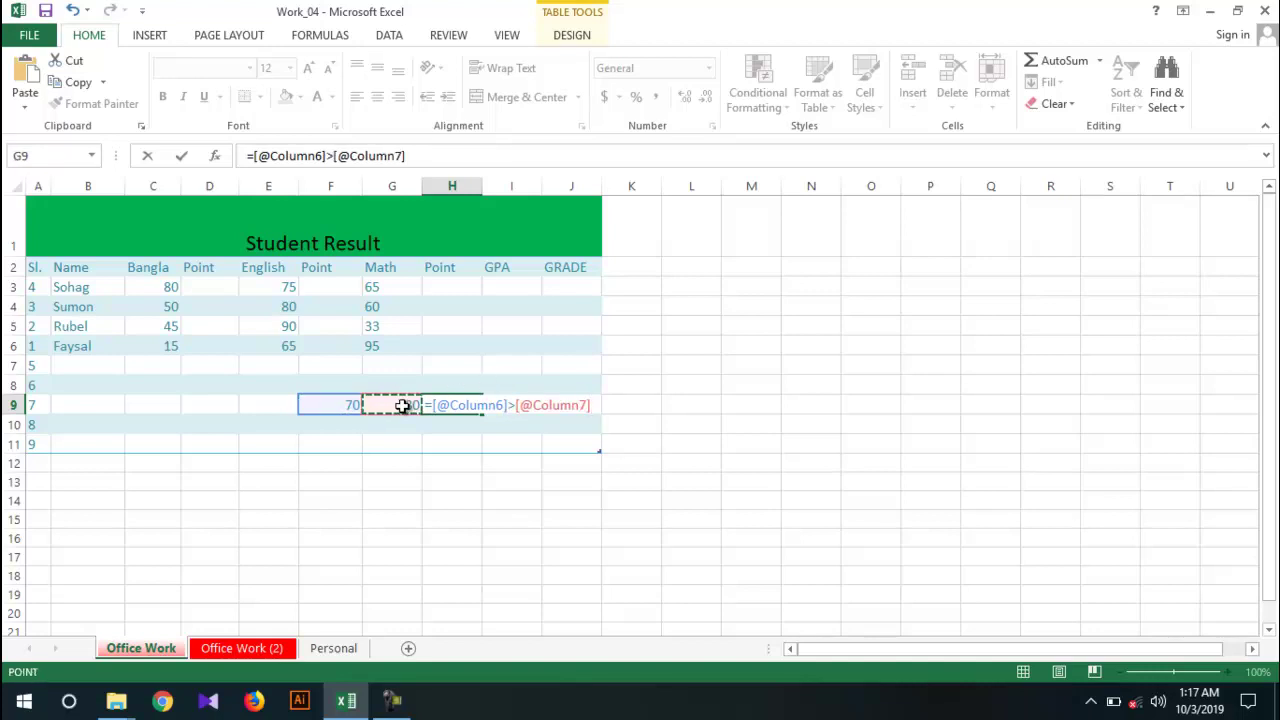
key("Return")
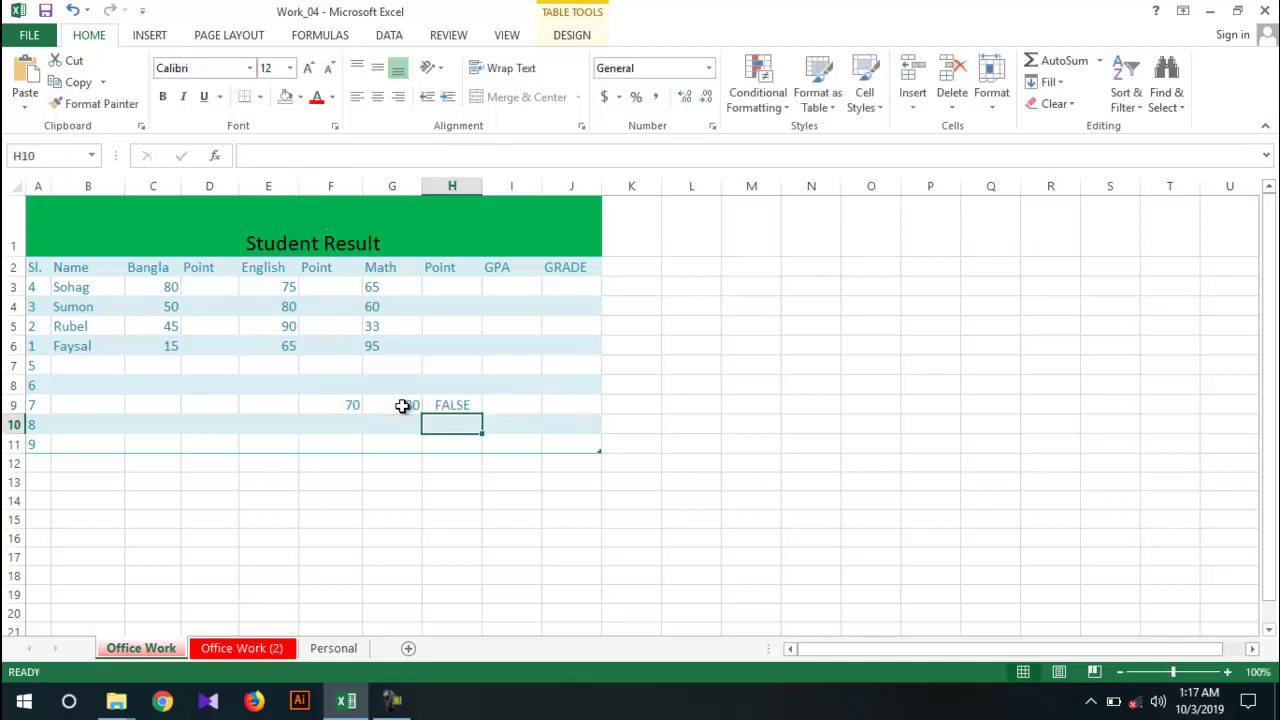
Change the comparison operator in H9's formula to less than (<).
left_click(458, 393)
left_click(457, 407)
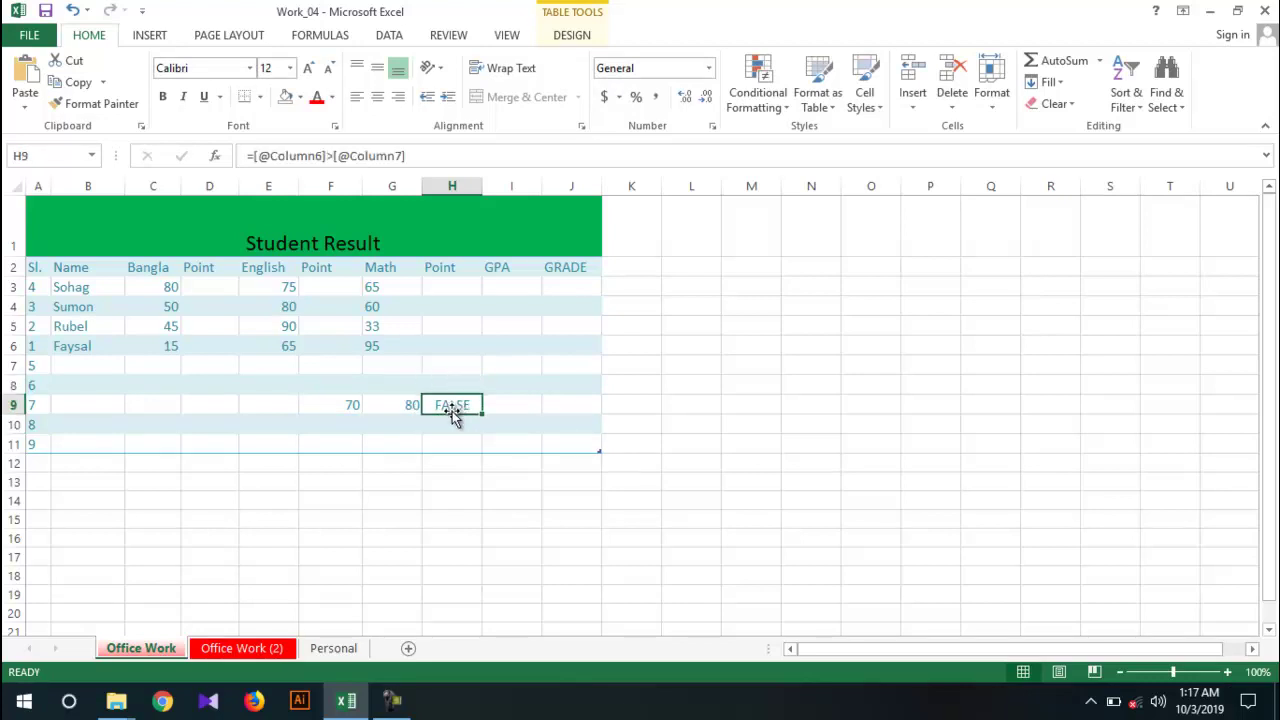
left_click(344, 406)
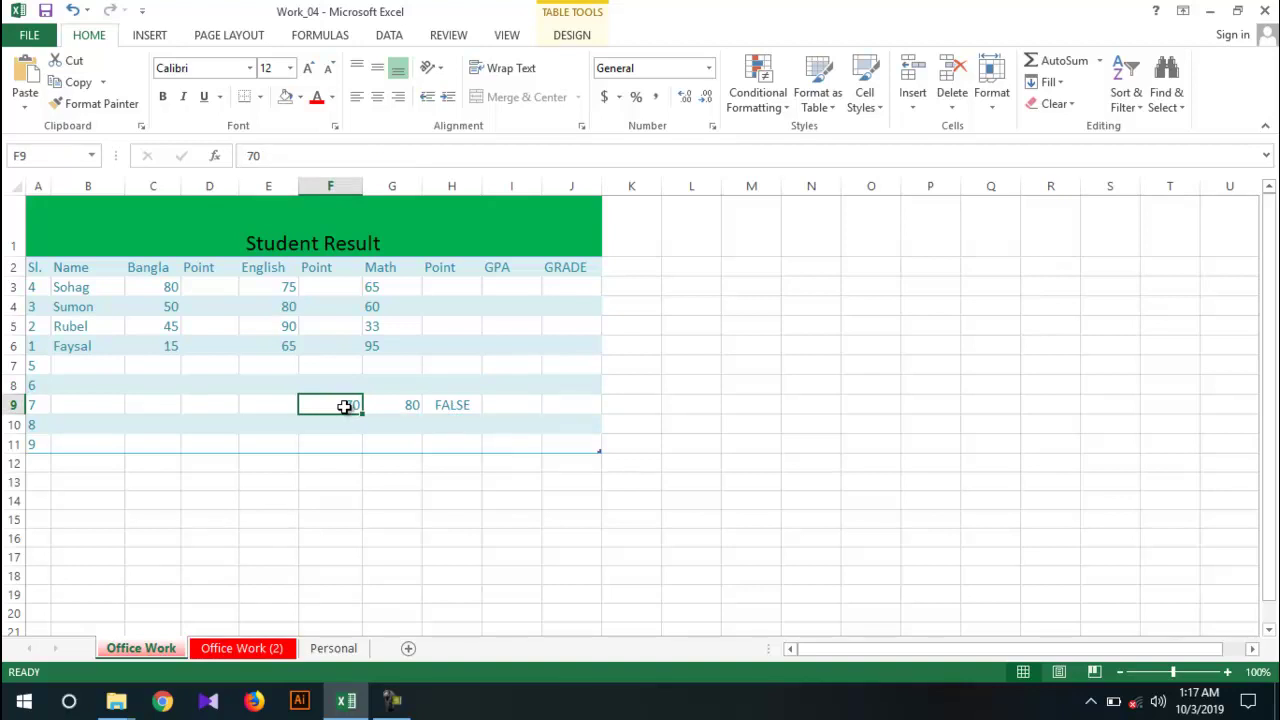
double_click(450, 405)
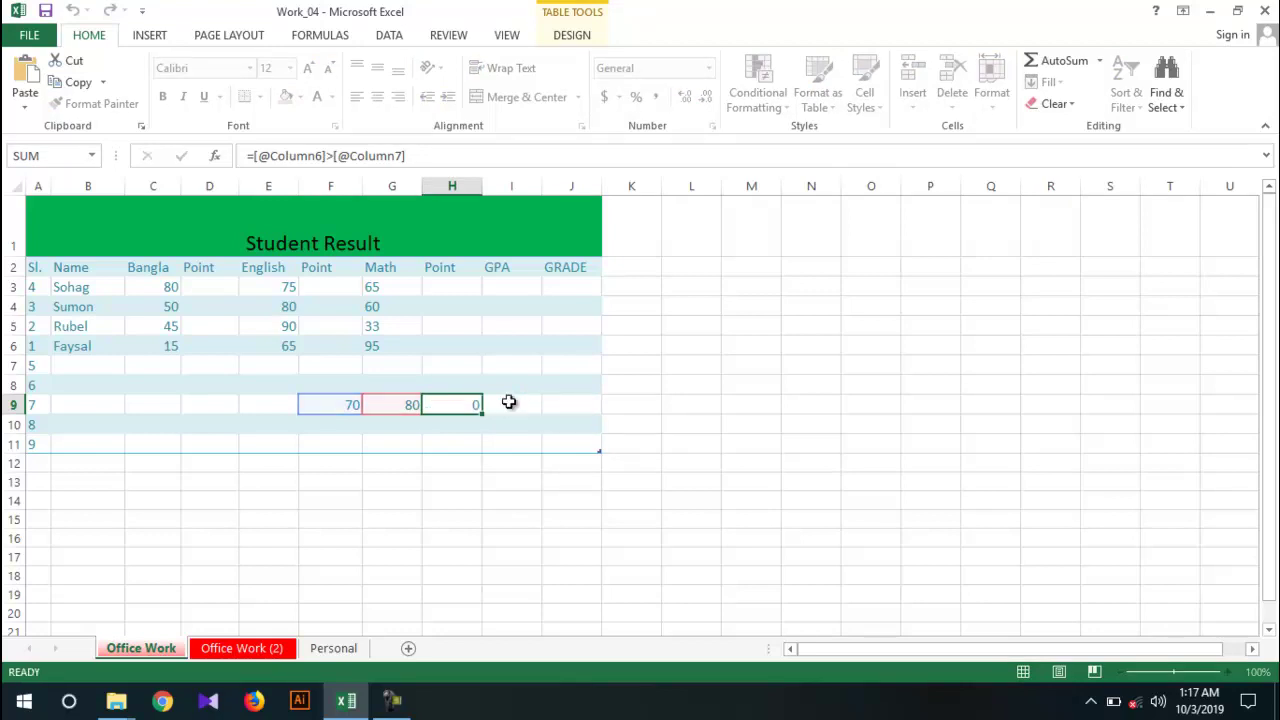
key("Return")
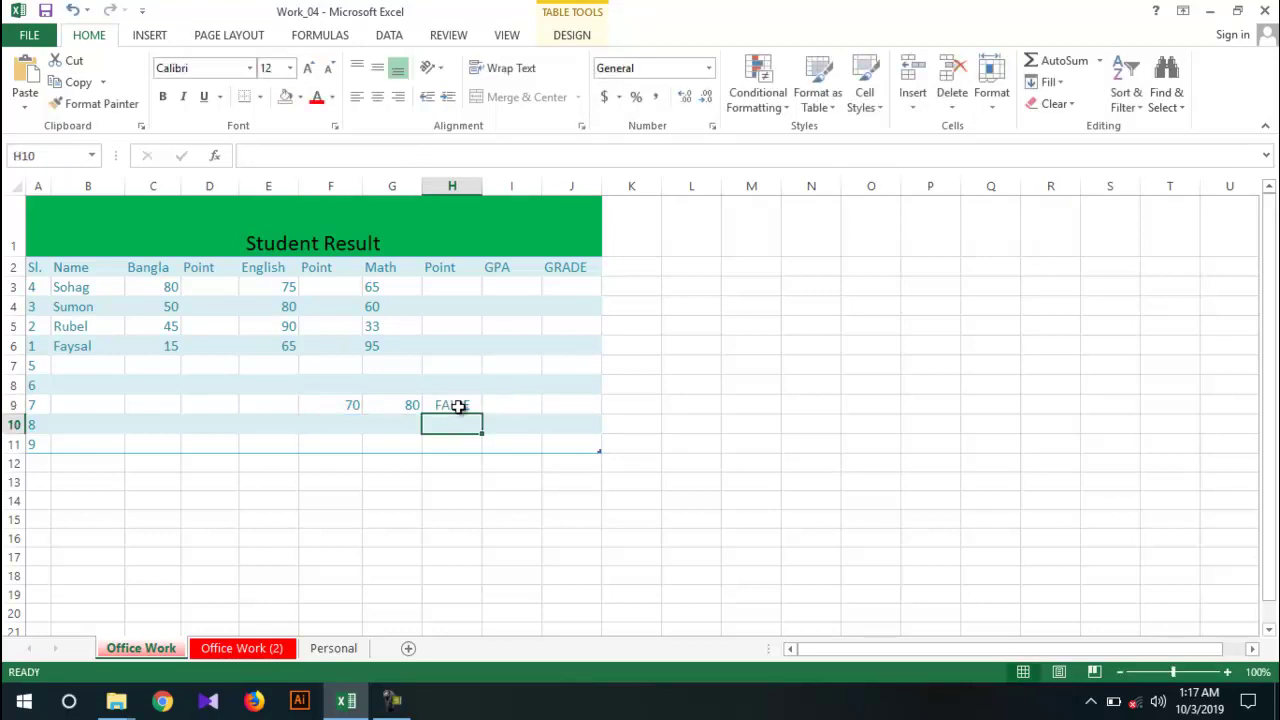
left_click(458, 405)
double_click(458, 405)
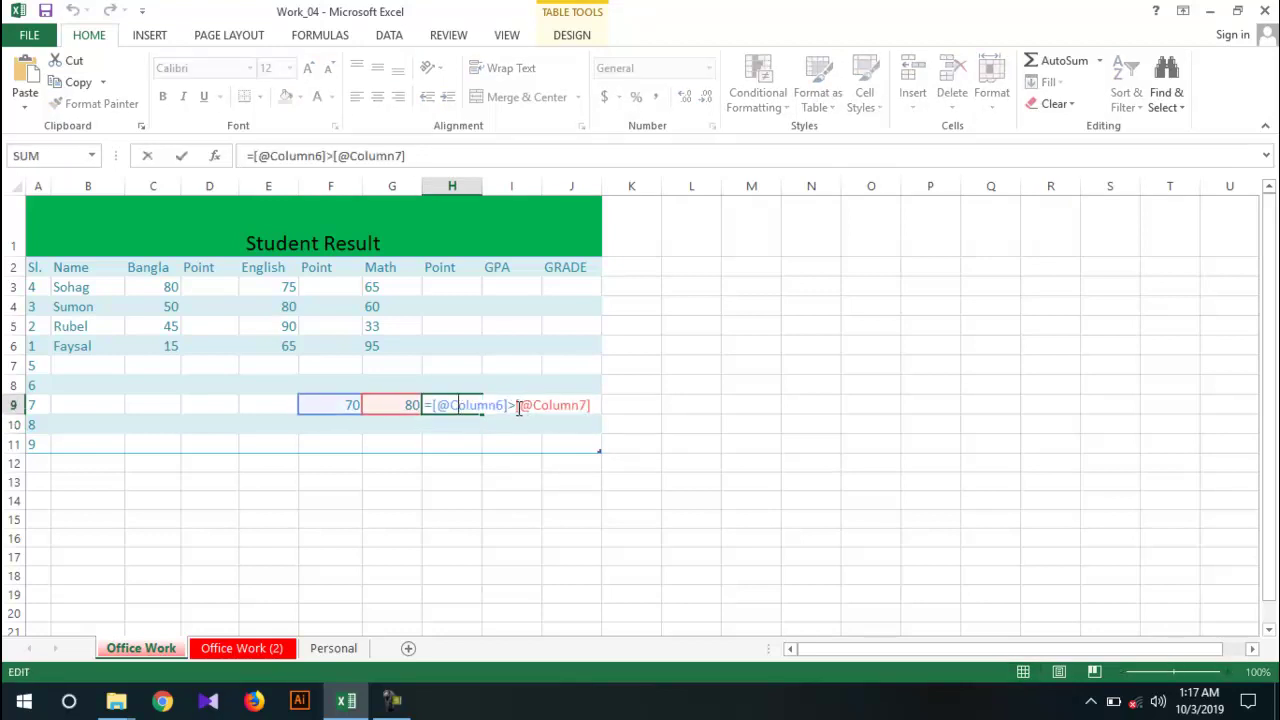
left_click_drag(519, 409, 508, 405)
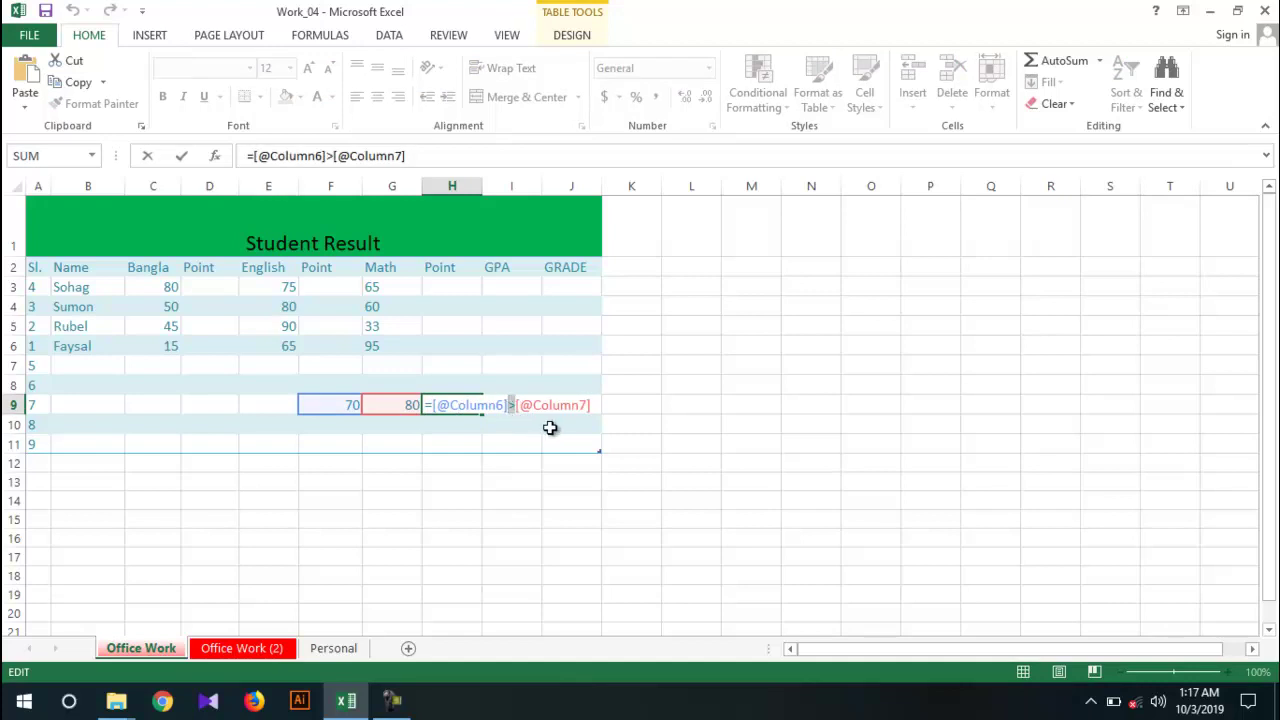
type("<")
key("Return")
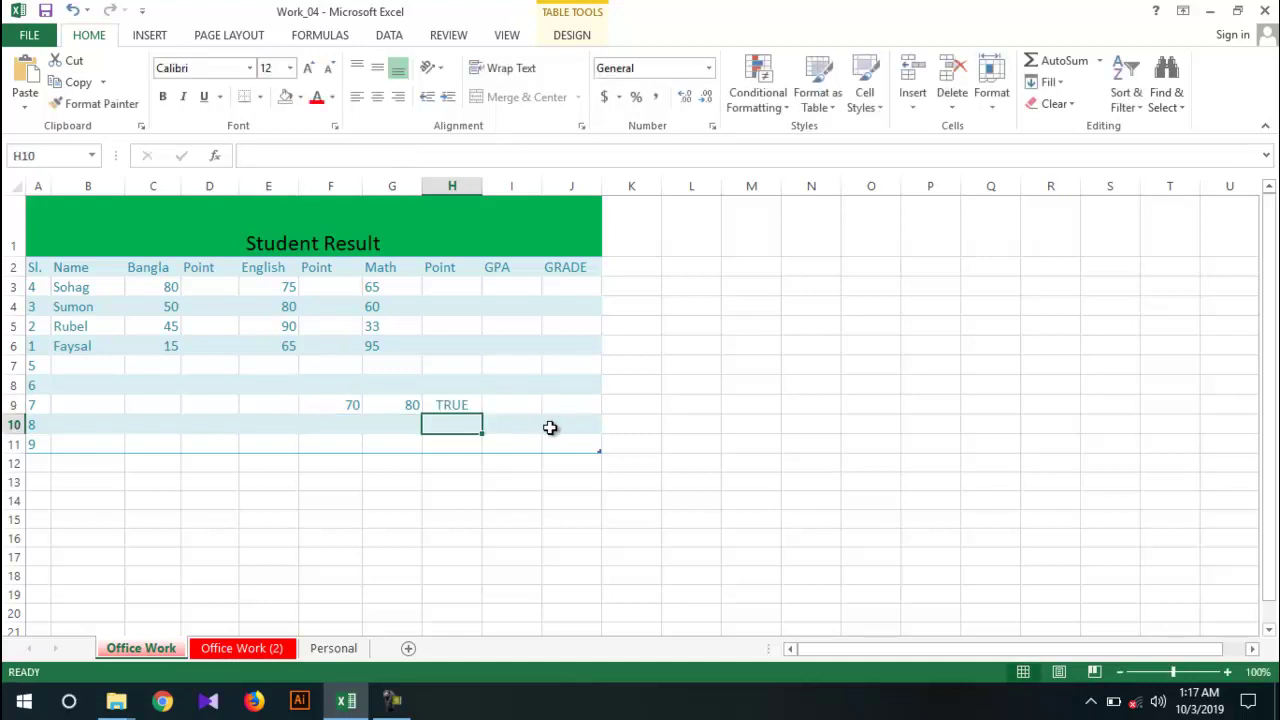
Delete the whole comparison formula from cell H9, leaving that cell selected.
left_click(455, 405)
double_click(455, 405)
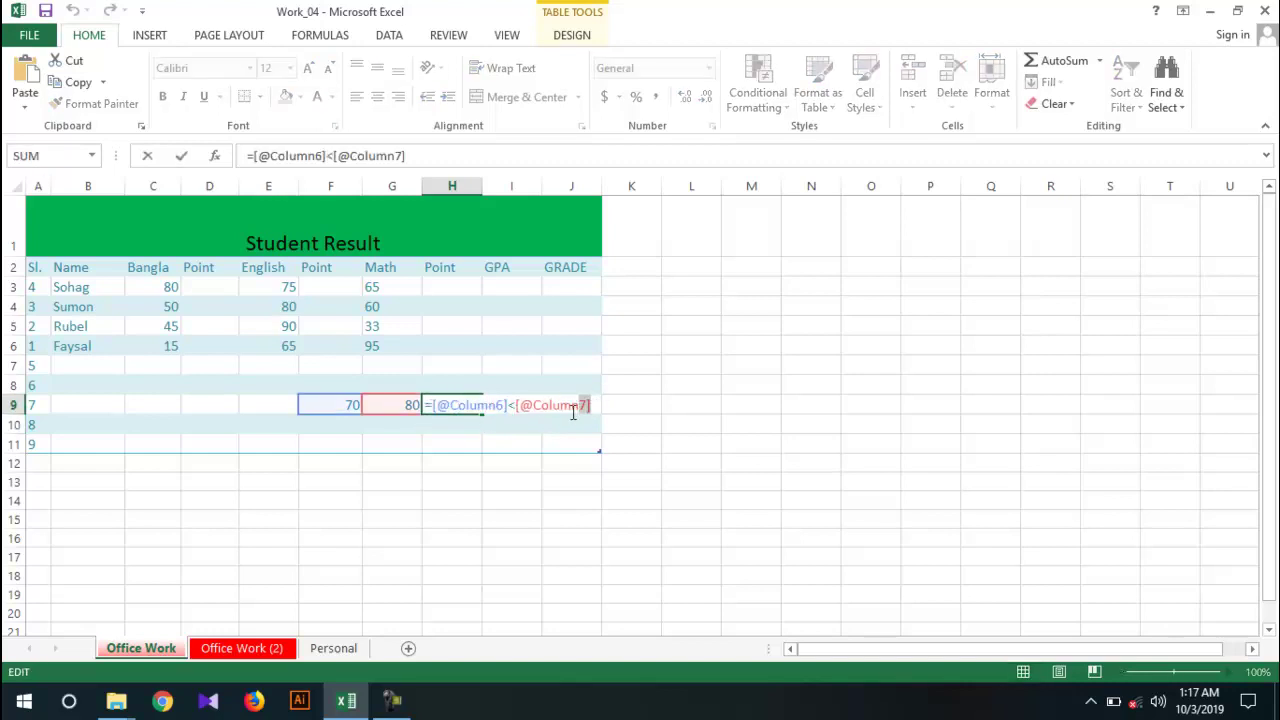
left_click_drag(591, 406, 426, 408)
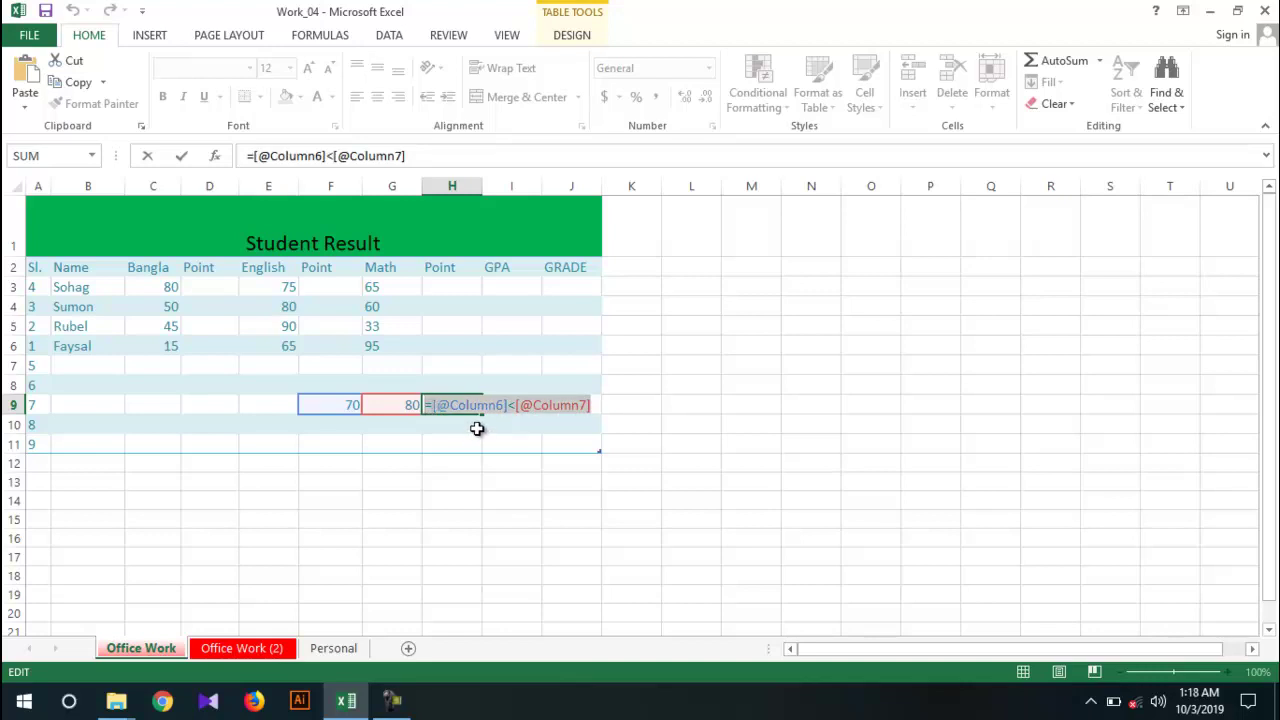
key("BackSpace")
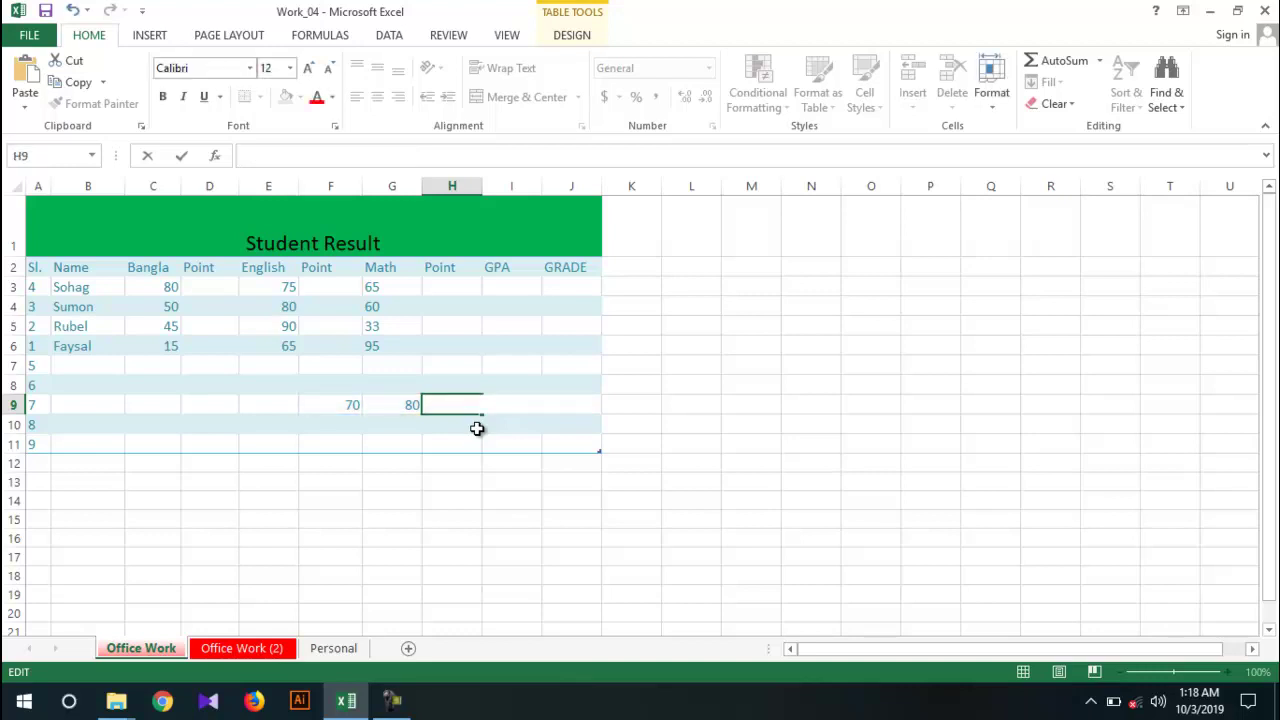
key("Return")
left_click(457, 403)
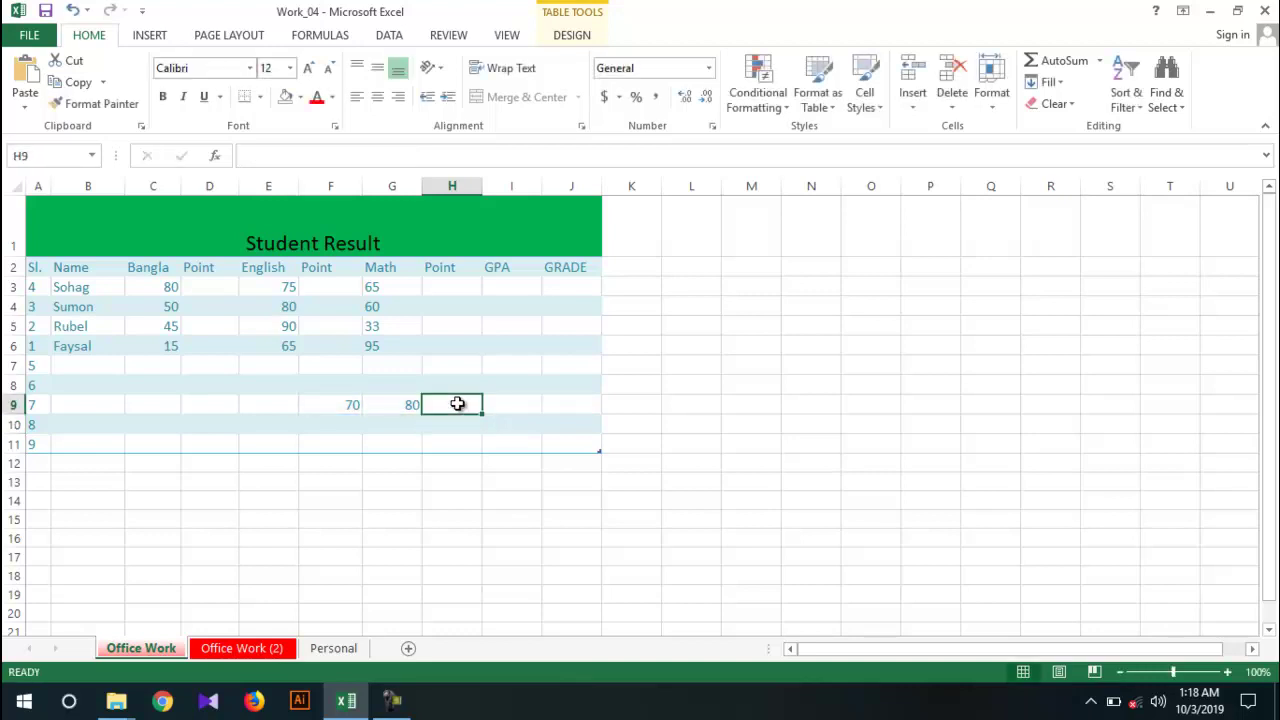
type("IF(")
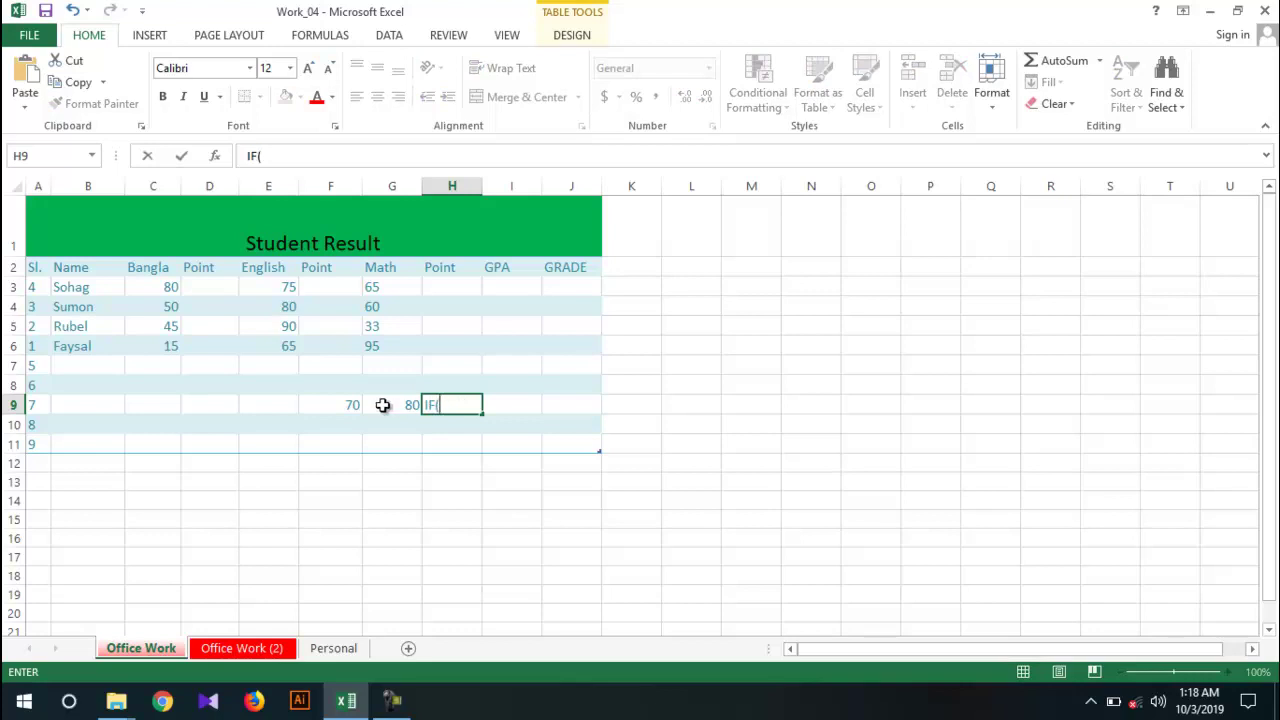
left_click(351, 405)
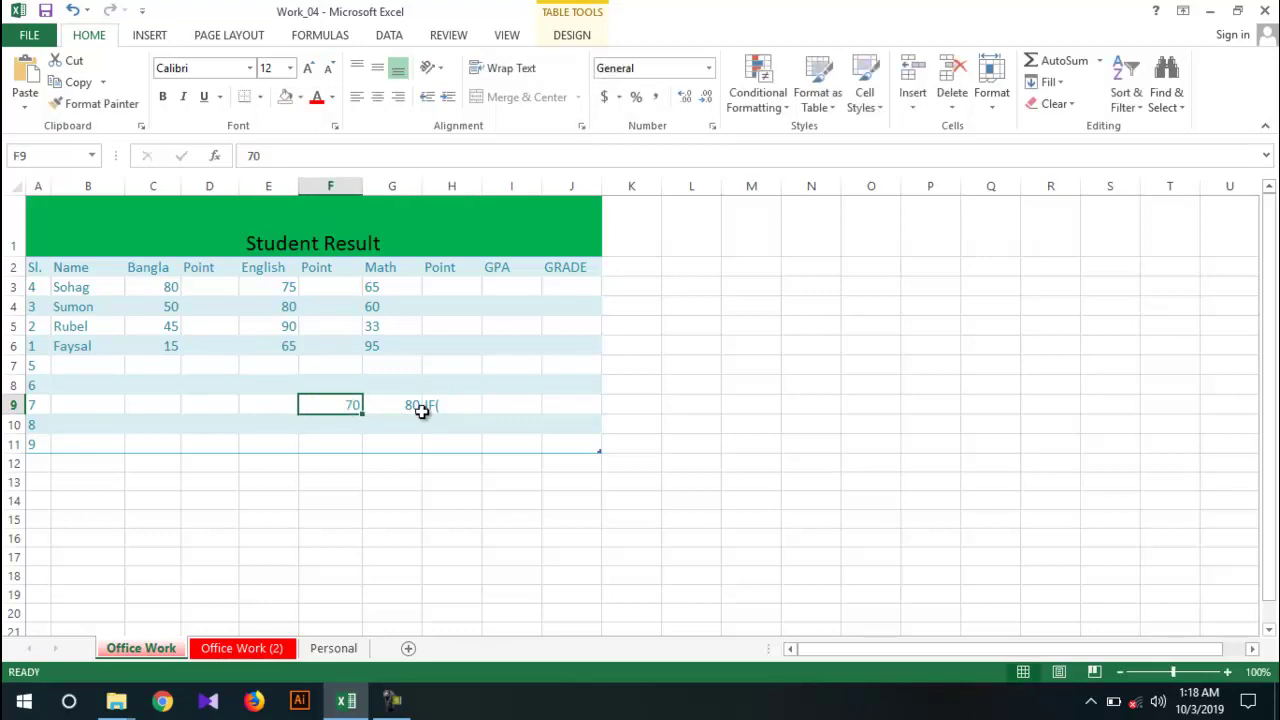
double_click(443, 406)
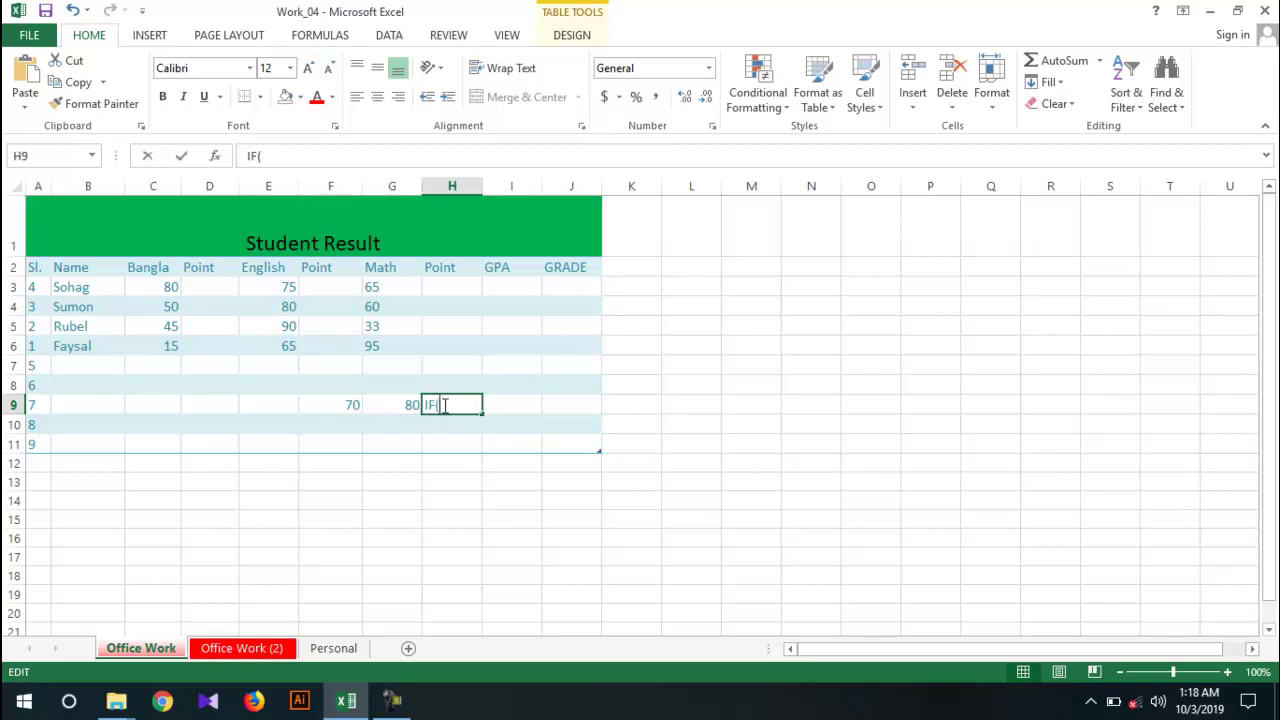
left_click_drag(443, 406, 423, 406)
Begin an IF formula in cell H9 with the logical test that F9 is greater than G9.
type("=")
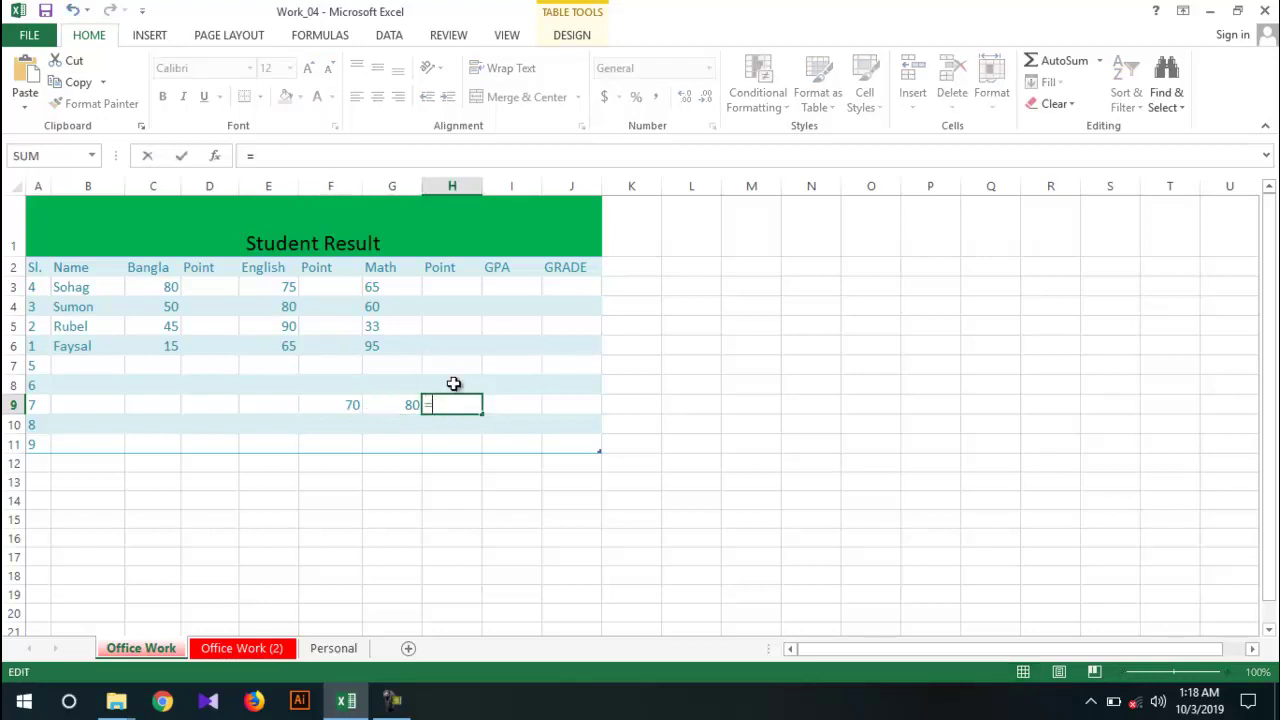
type("if")
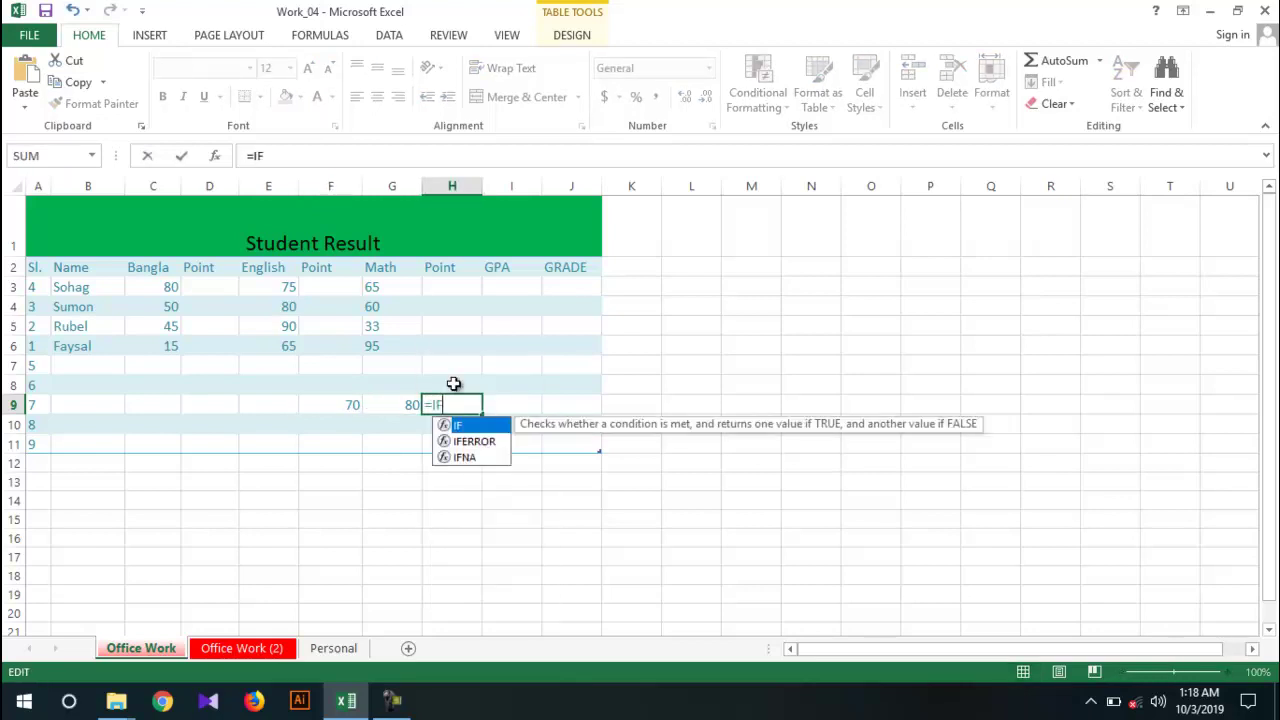
left_click(346, 403)
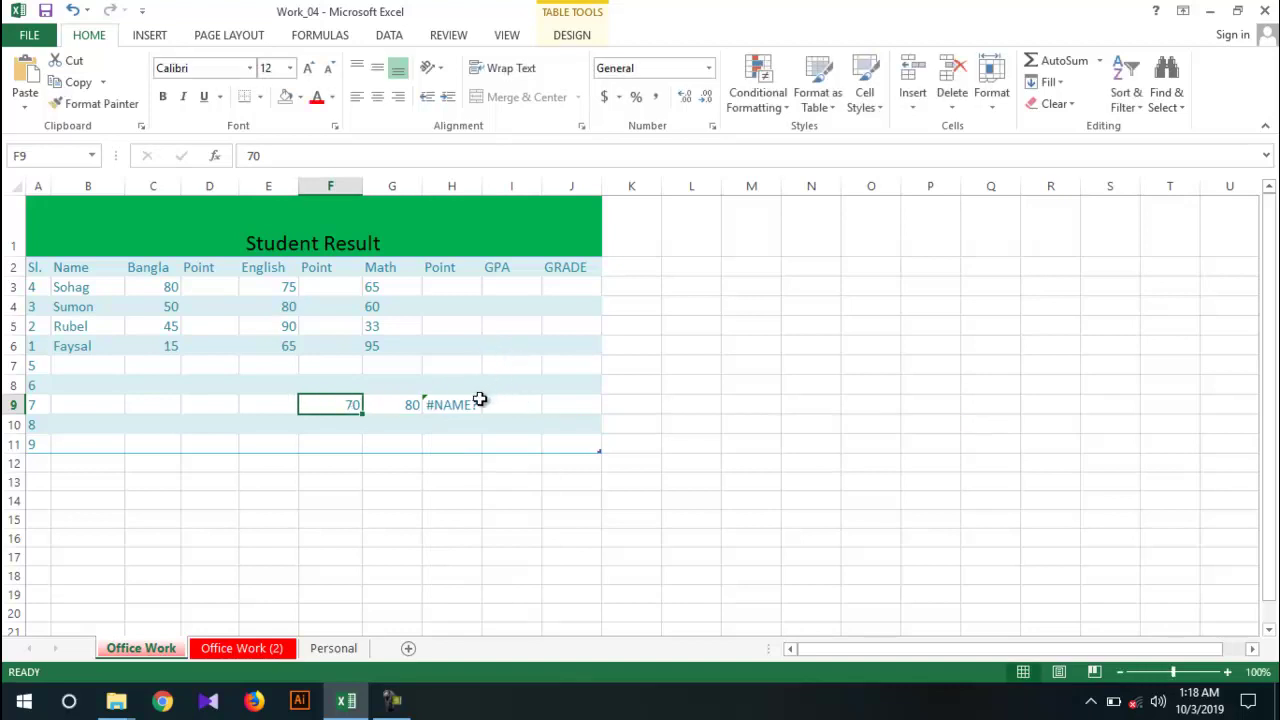
double_click(473, 404)
type("(")
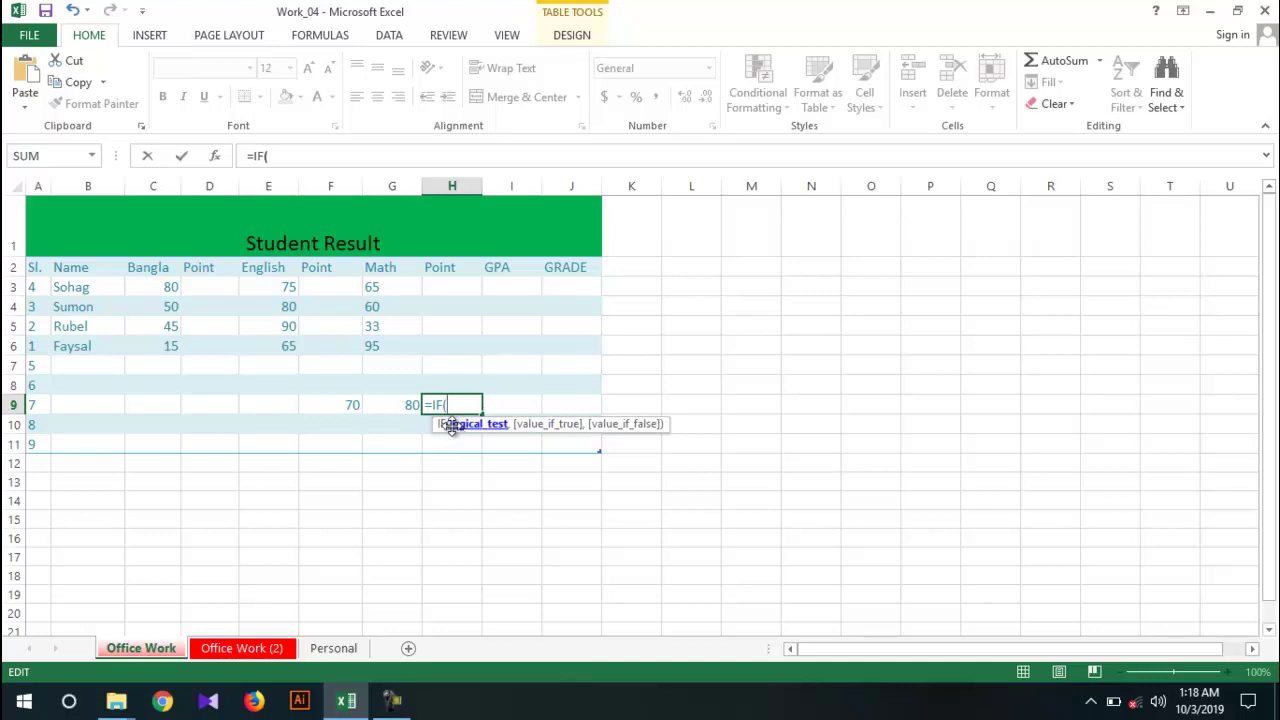
left_click(346, 405)
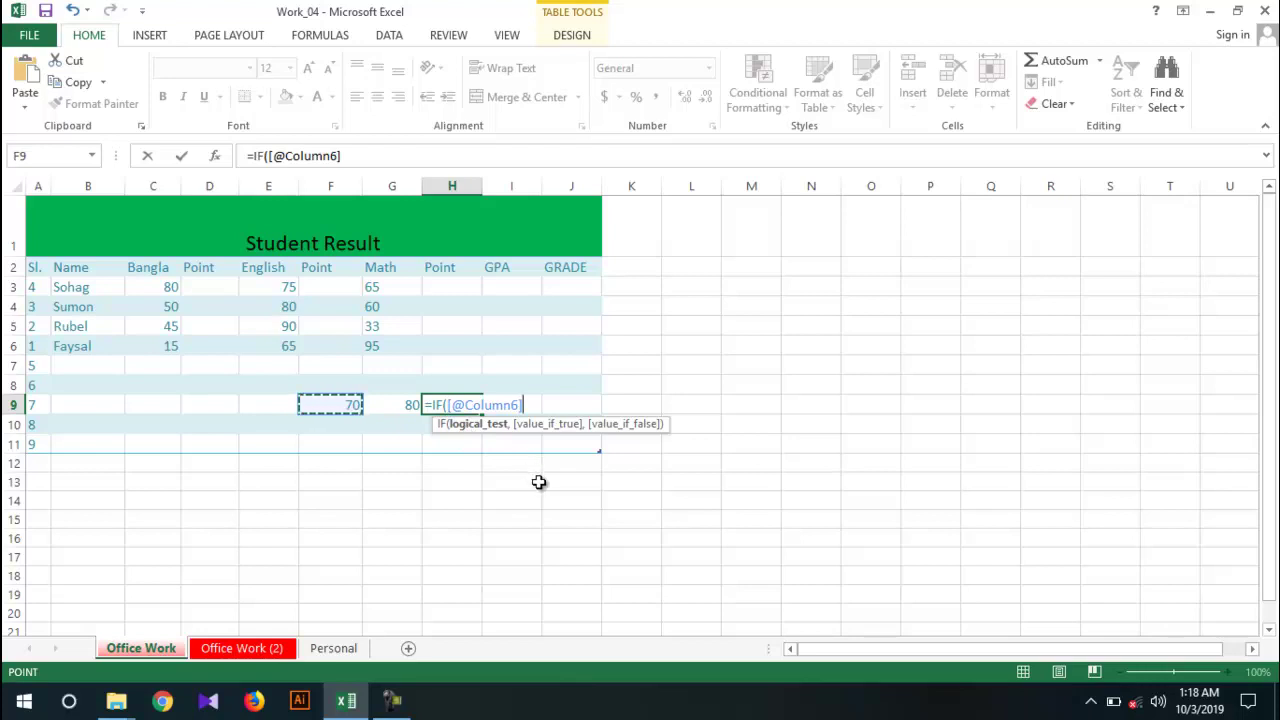
type(">")
left_click(404, 404)
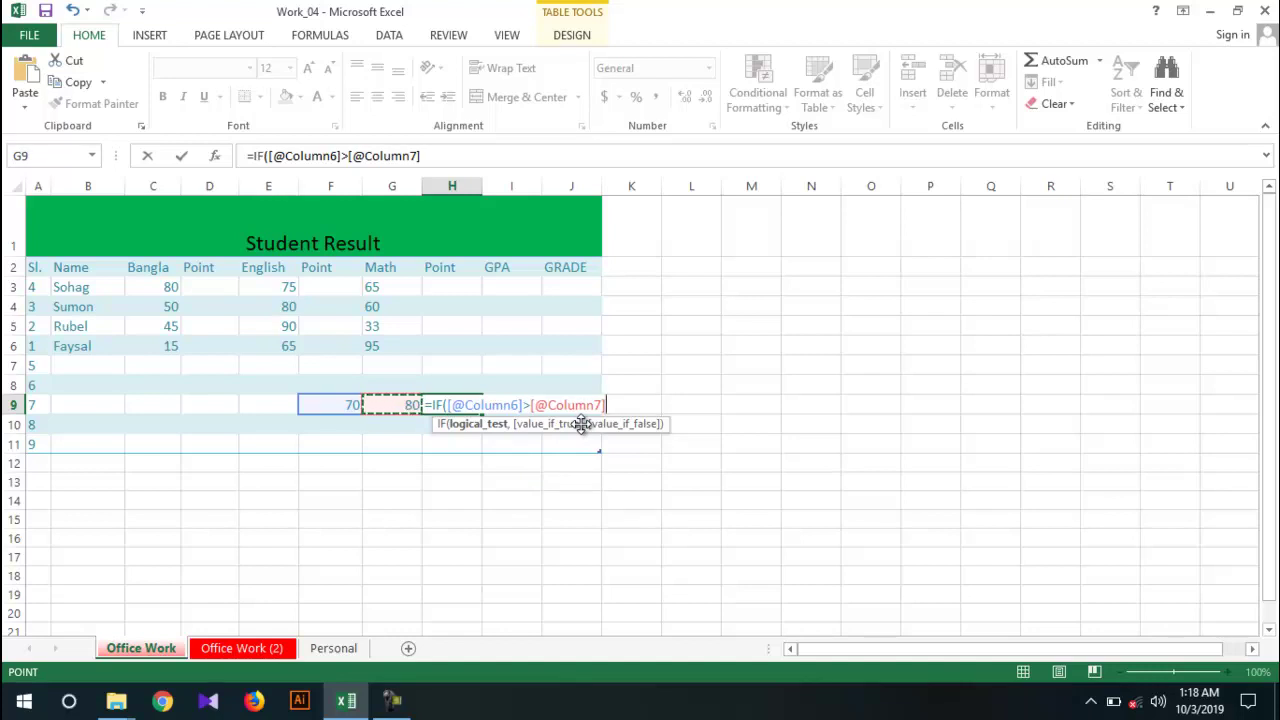
Complete H9's IF formula with true as the value if true and false as the value if false, and enter it.
type(",")
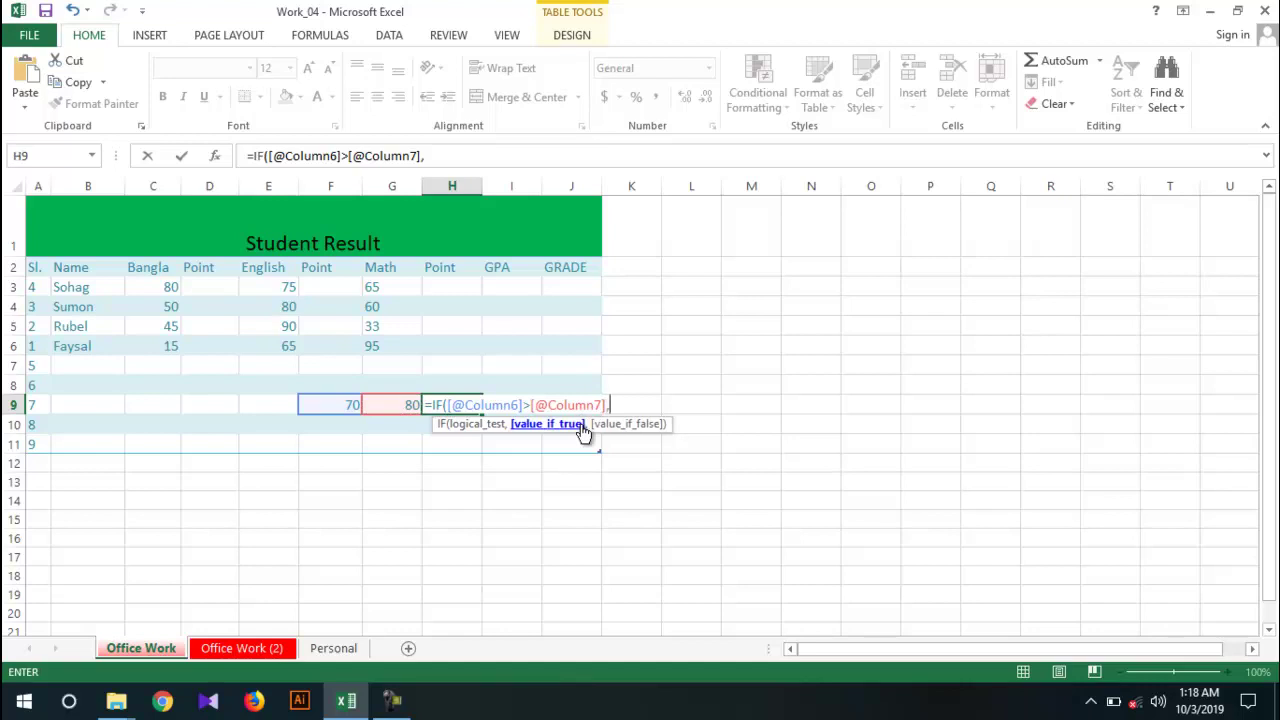
type("tr")
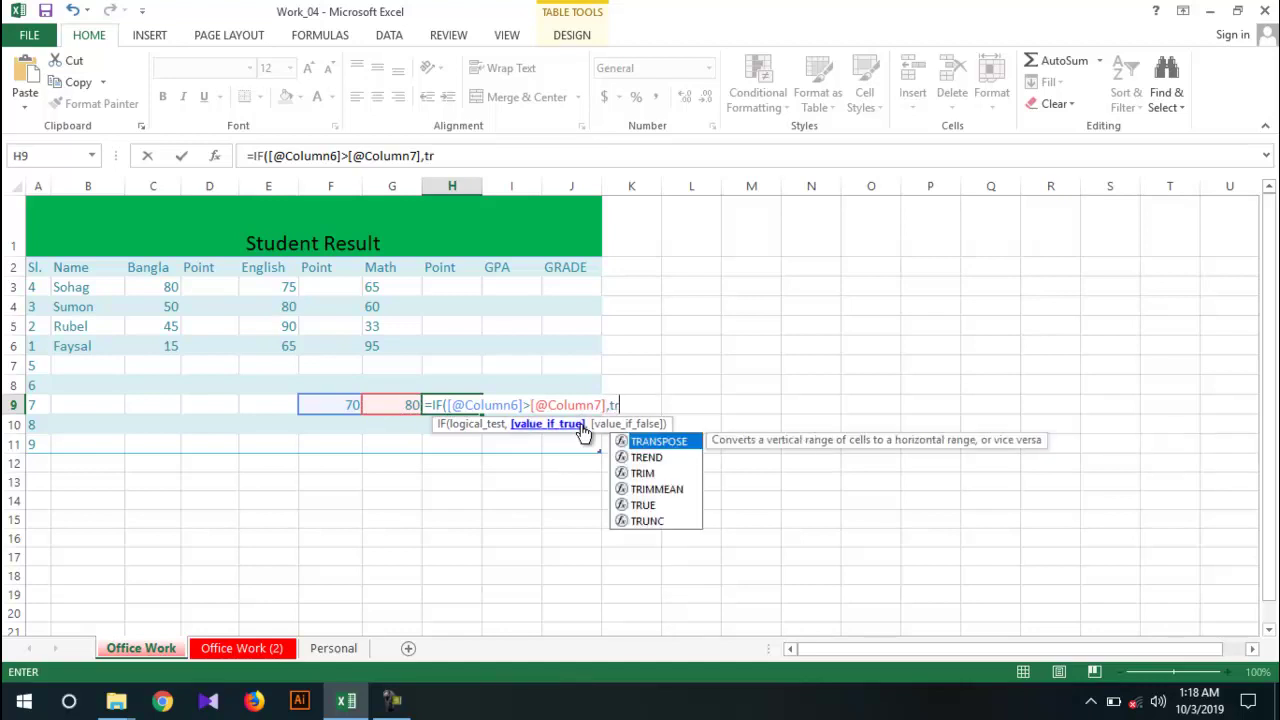
type("ue,")
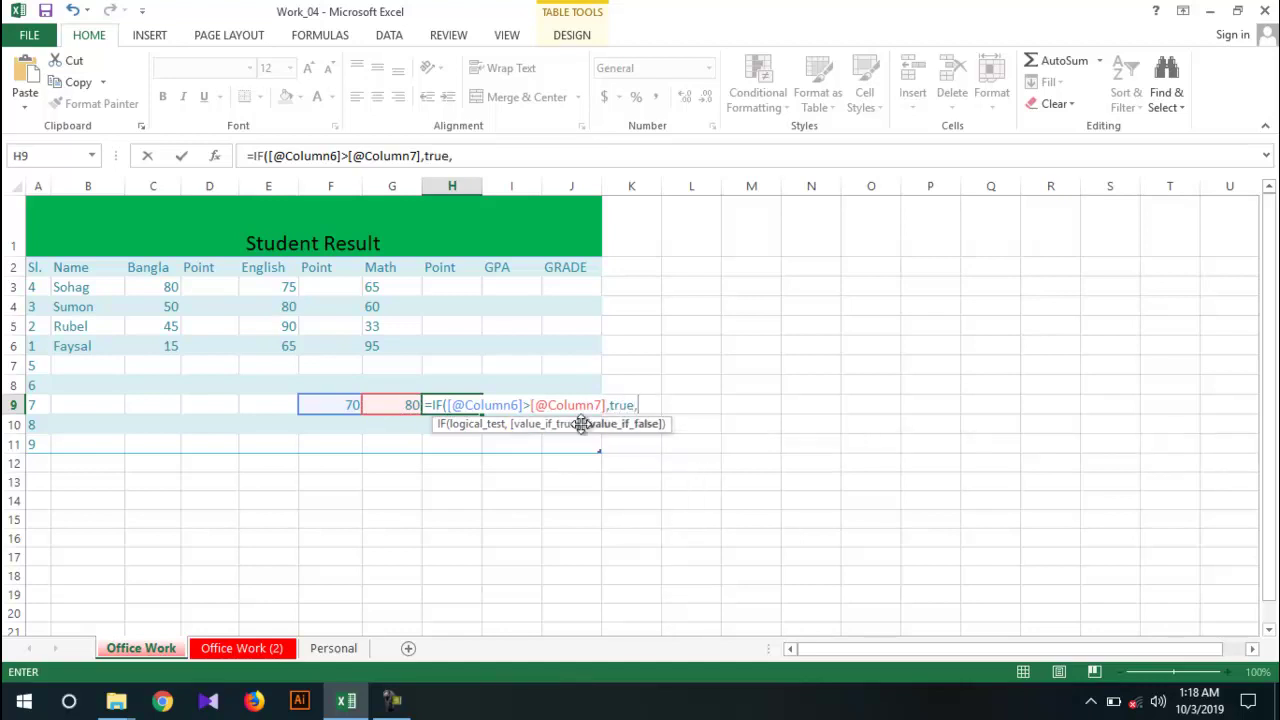
type("fa")
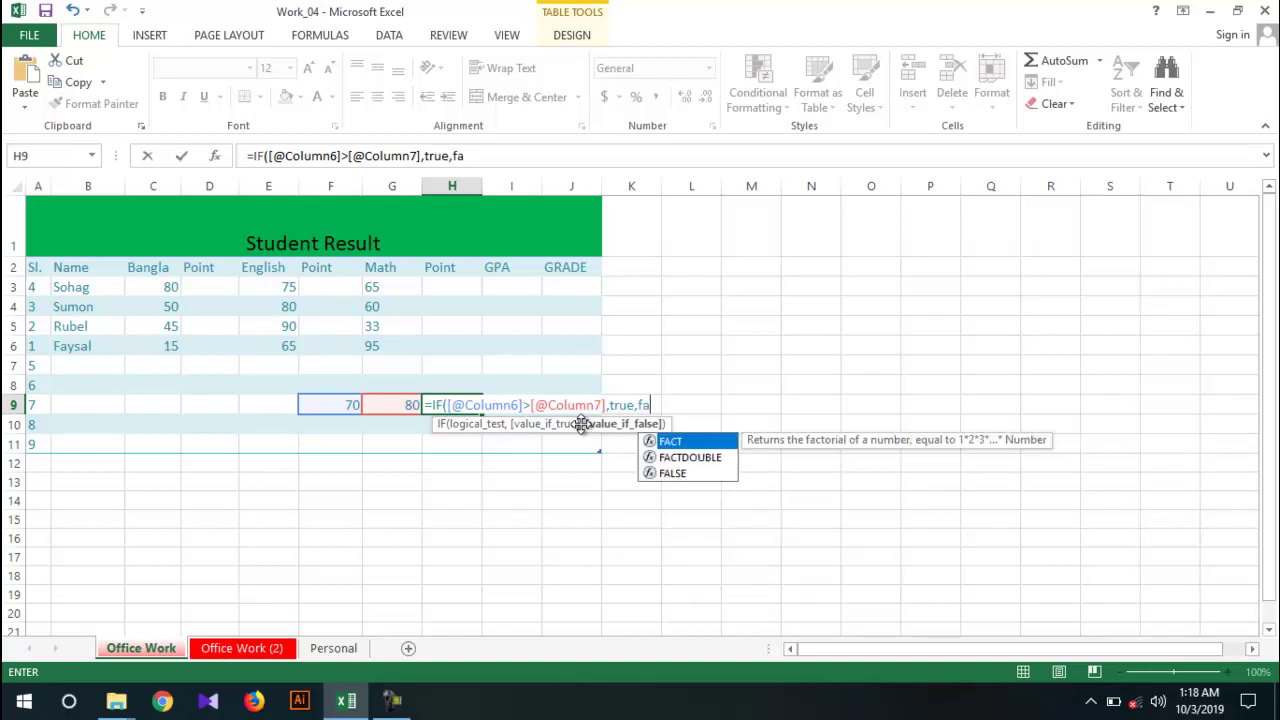
type("lse")
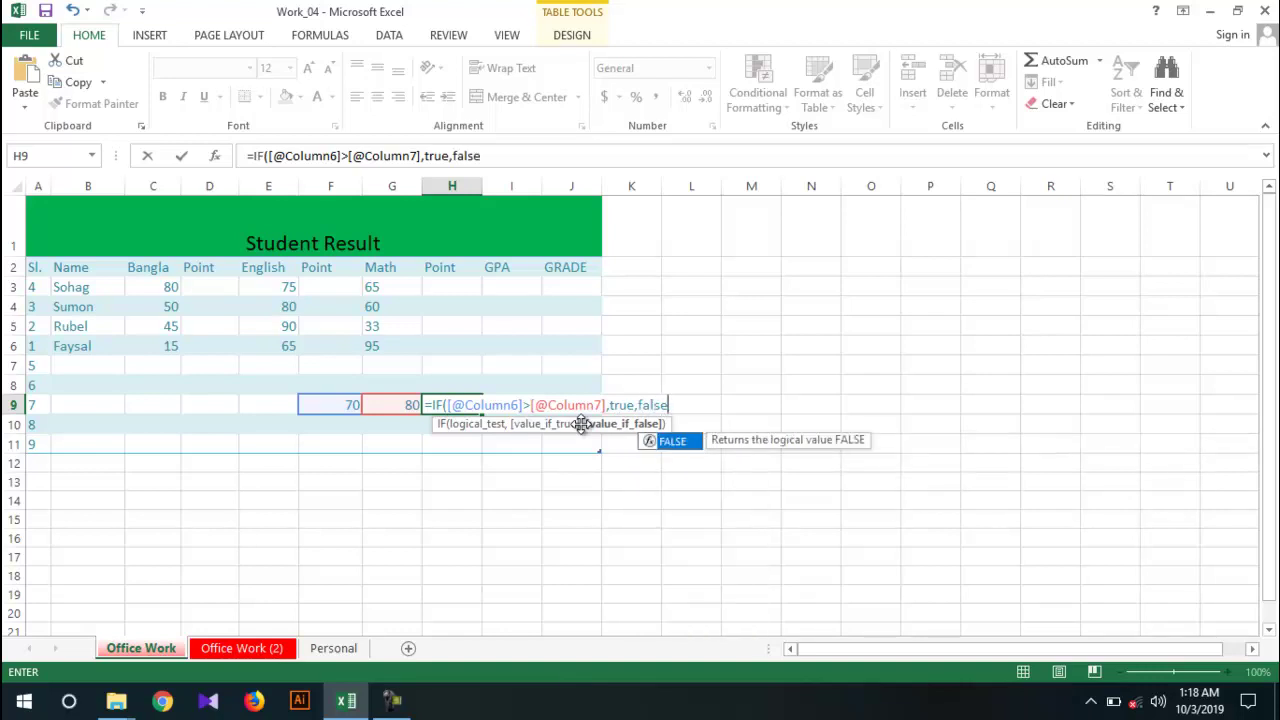
type(")")
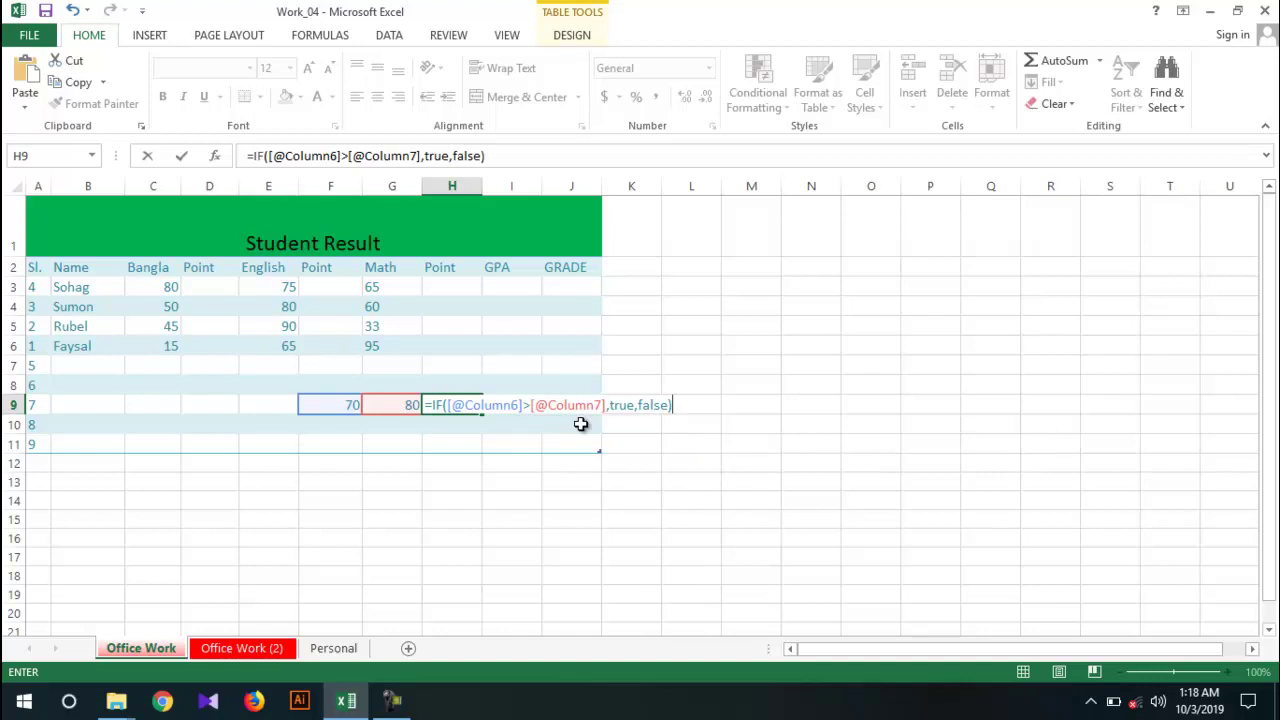
key("Return")
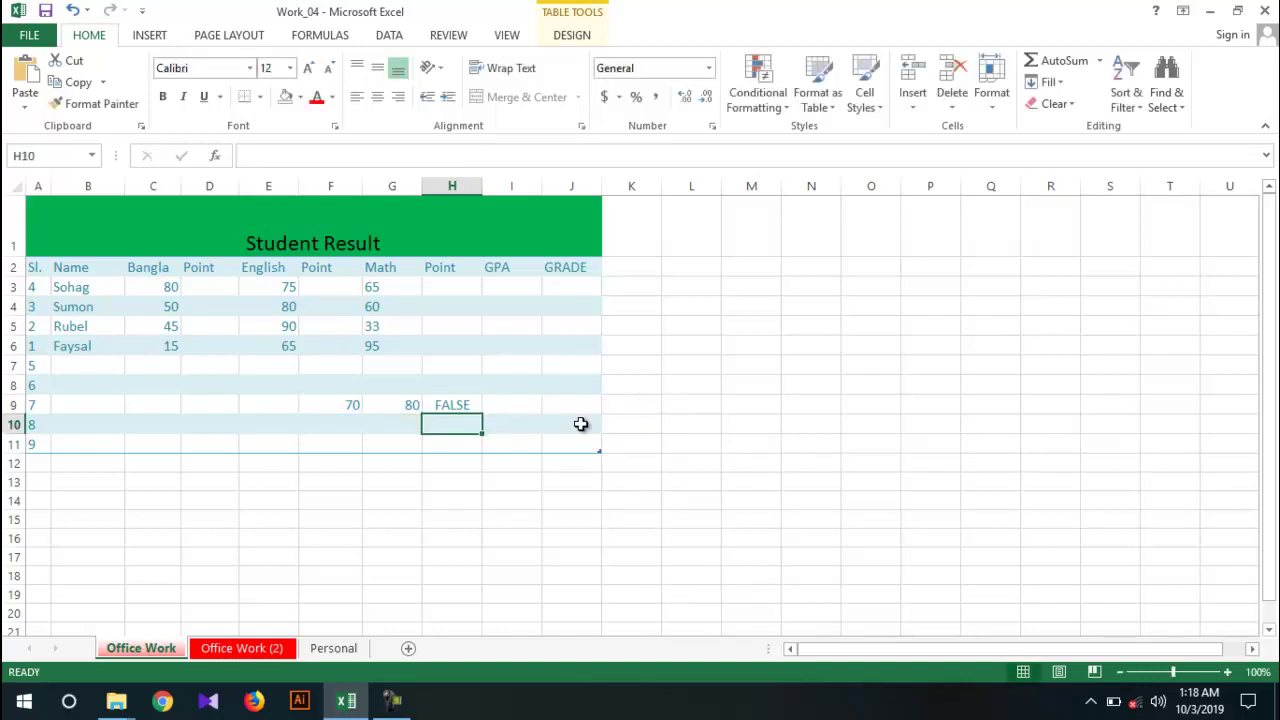
Replace the value if true in H9's IF formula with the quoted text "true".
double_click(454, 406)
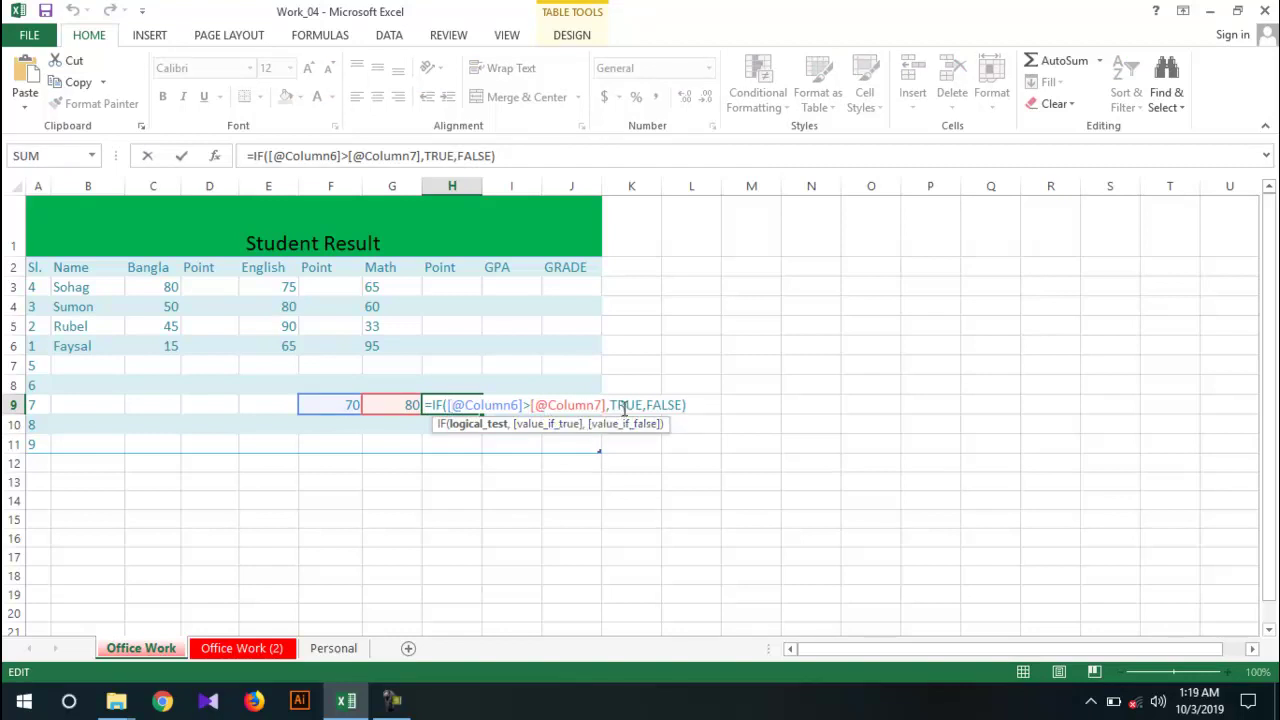
left_click_drag(641, 405, 609, 405)
type("fa")
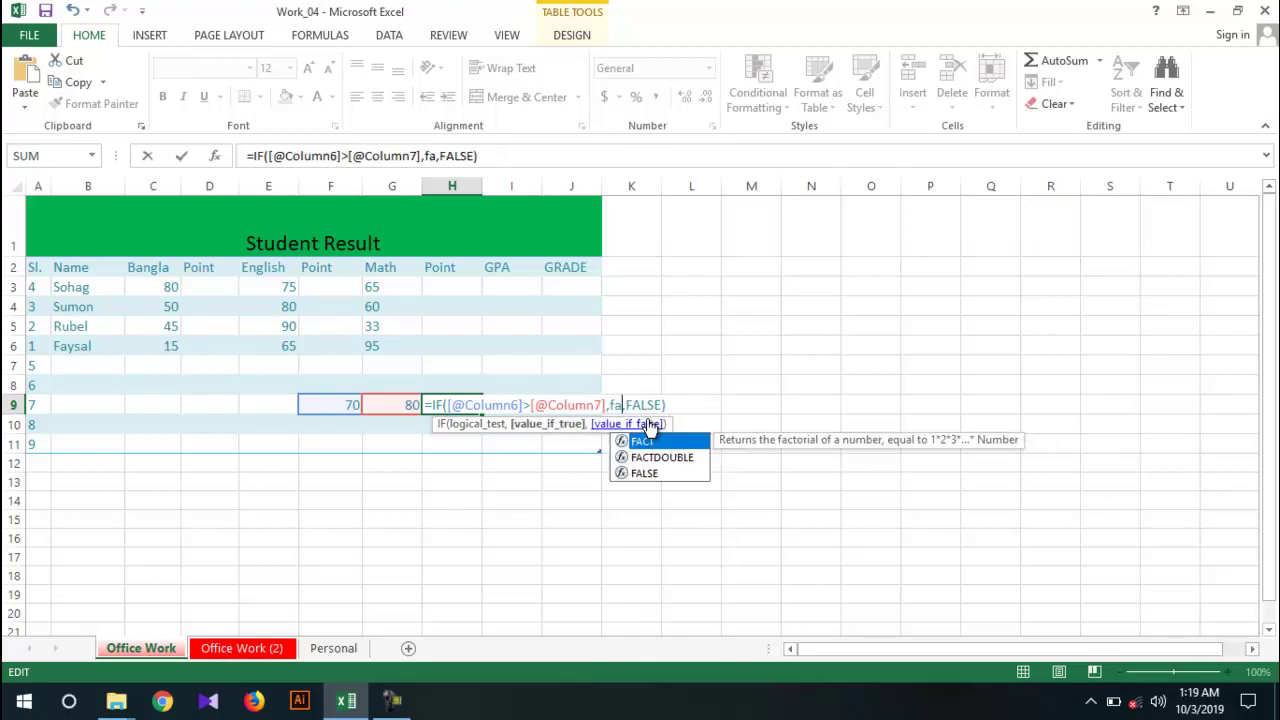
key("BackSpace")
key("BackSpace")
type("tru")
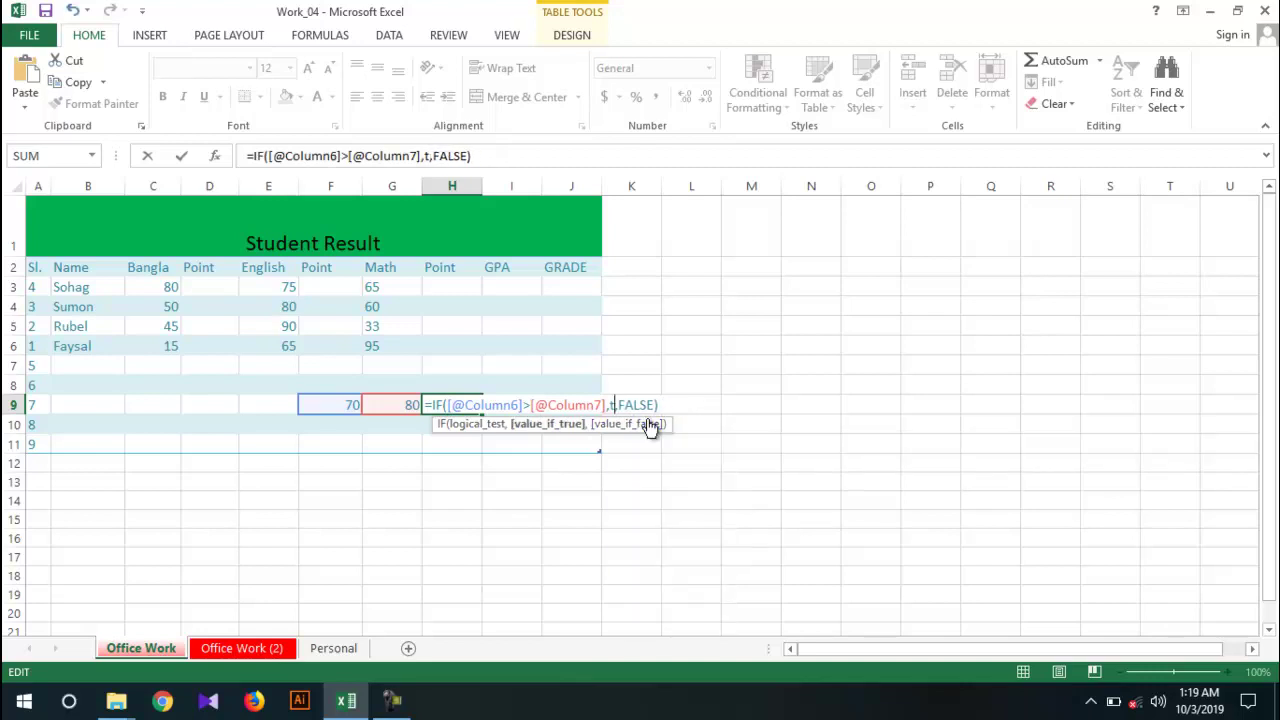
type("e")
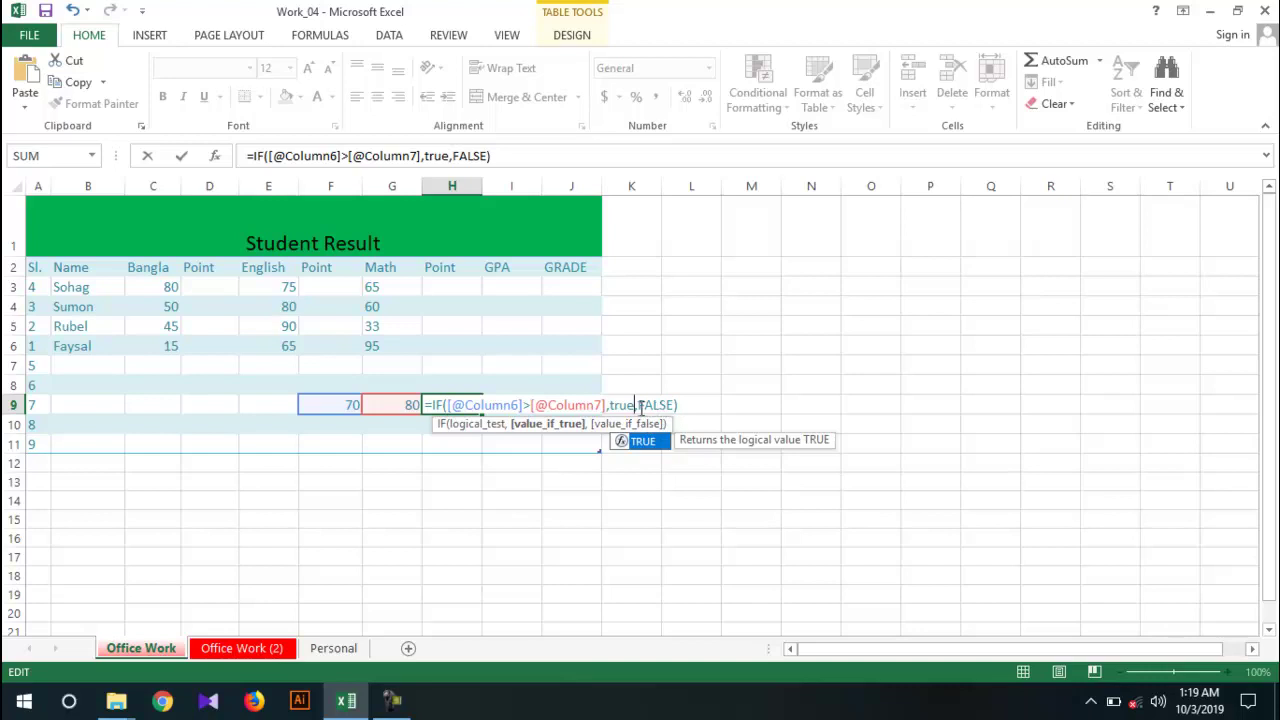
left_click_drag(638, 407, 662, 406)
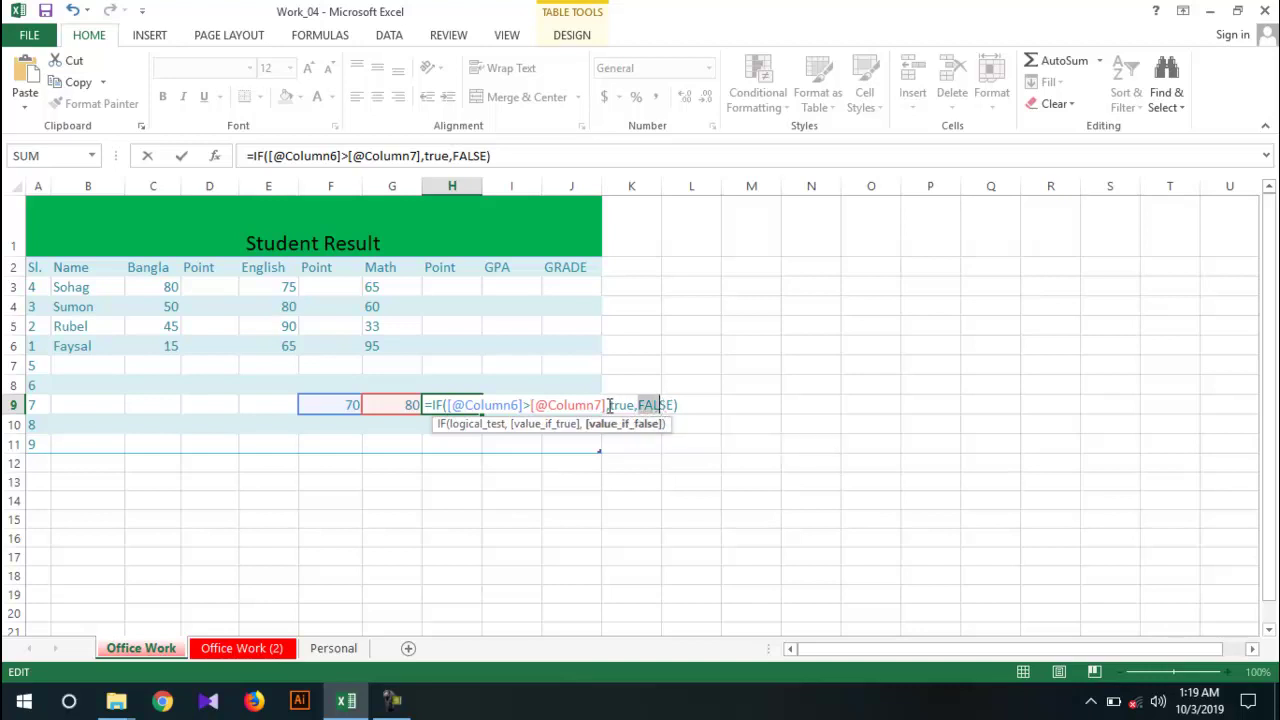
left_click(608, 406)
left_click(611, 406)
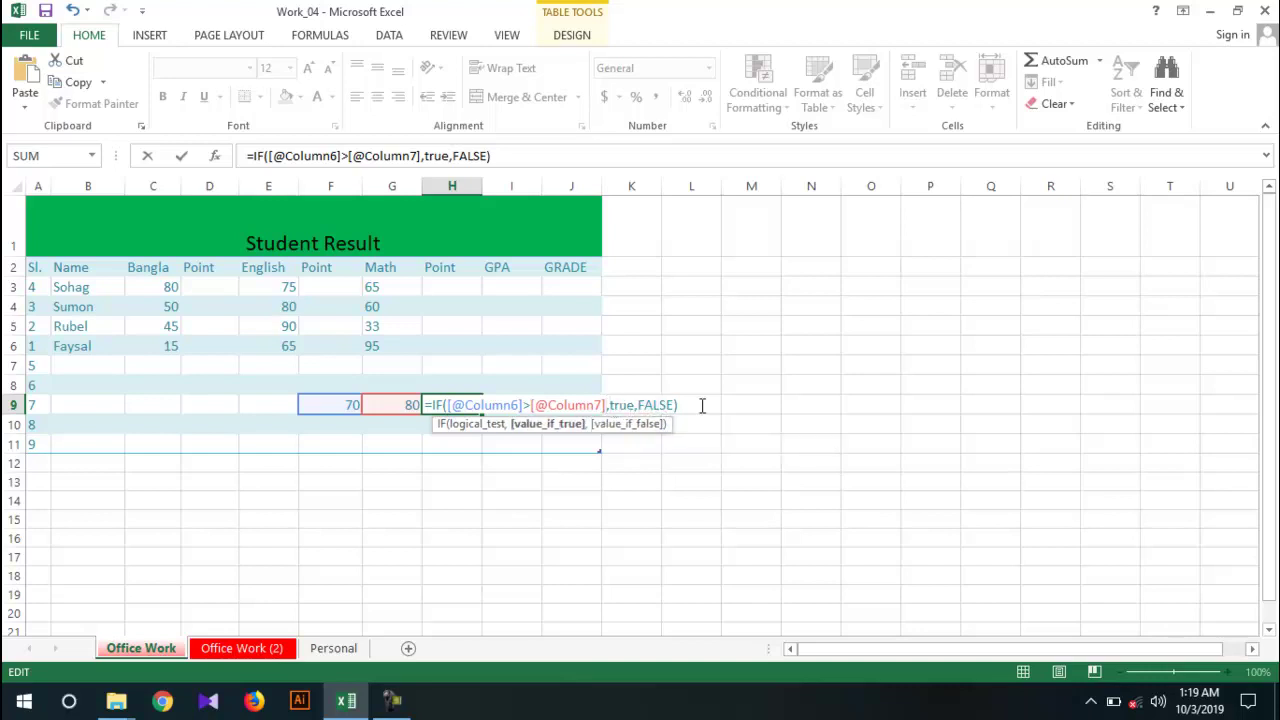
type("\"true")
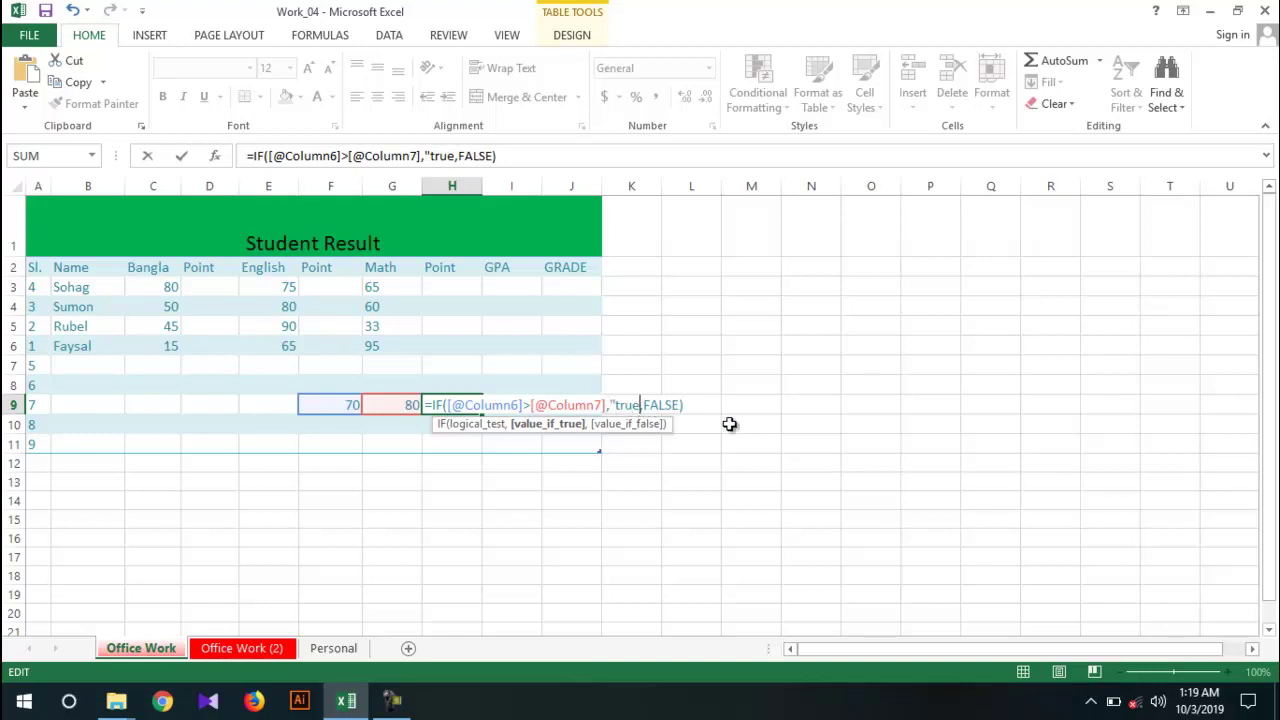
type("\"")
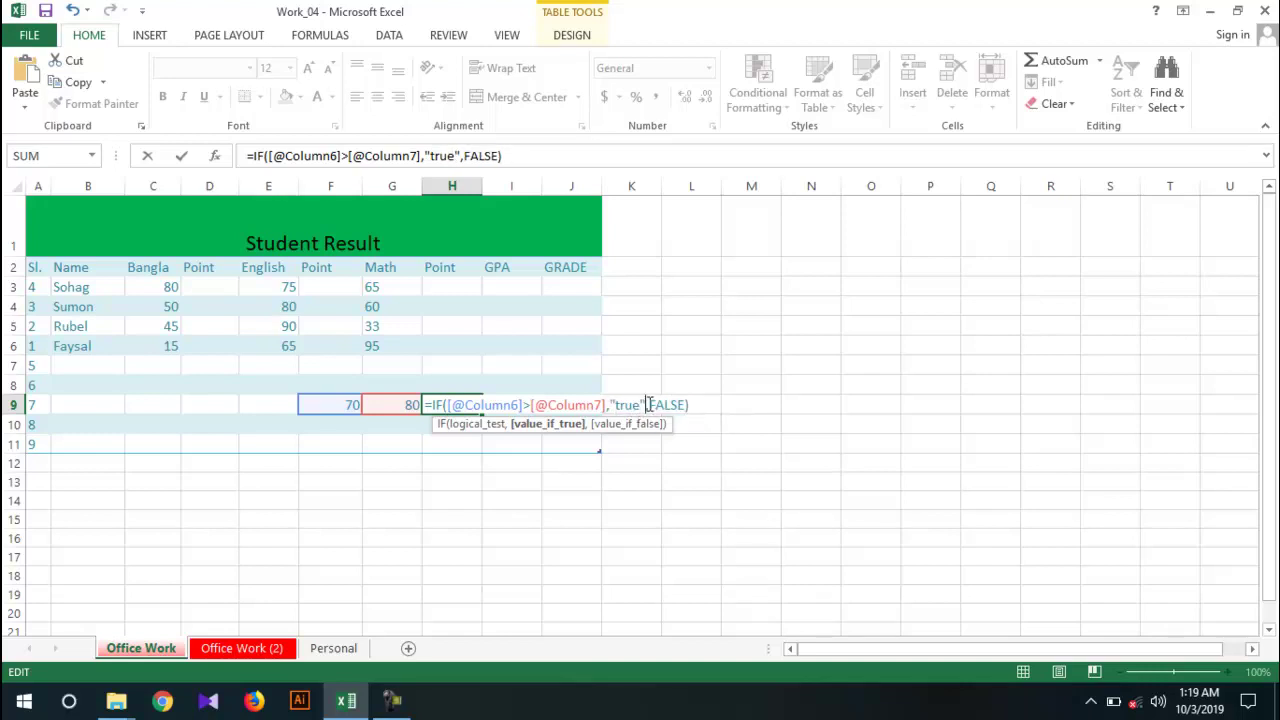
Replace the value if false in H9's IF formula with the quoted text "false" and enter the formula.
left_click_drag(648, 404, 688, 404)
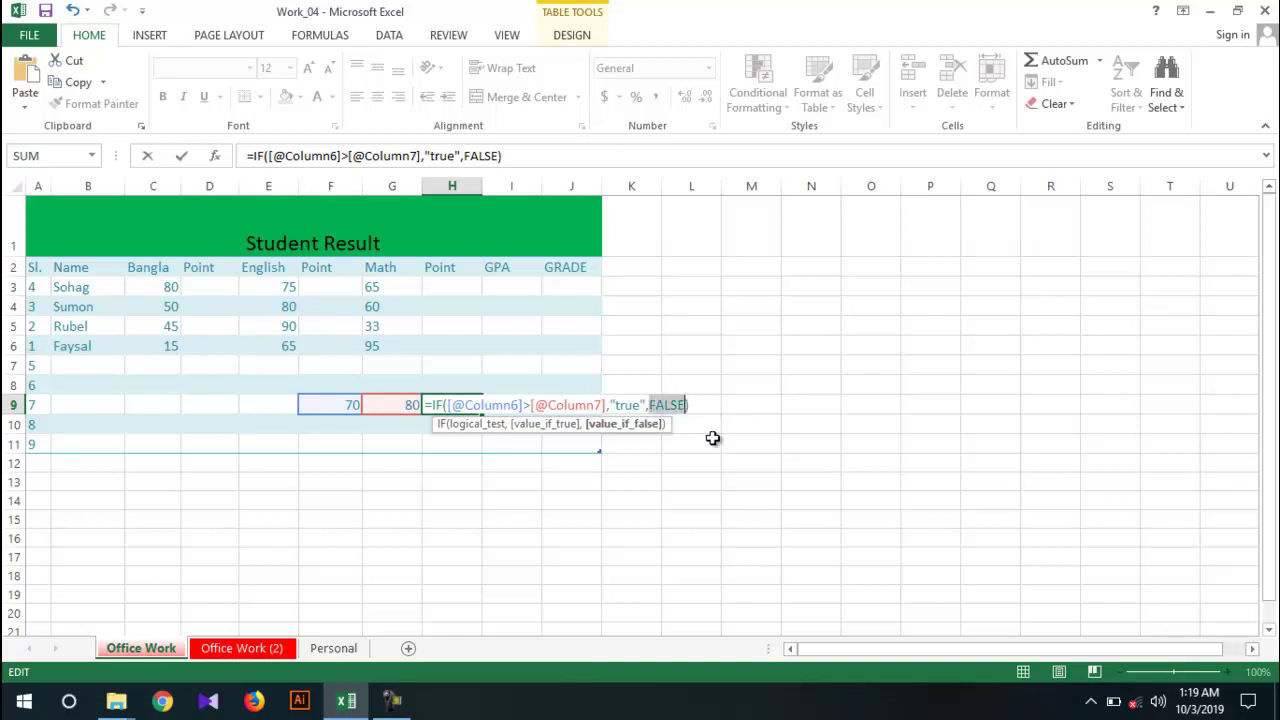
type("fa")
key("BackSpace")
key("BackSpace")
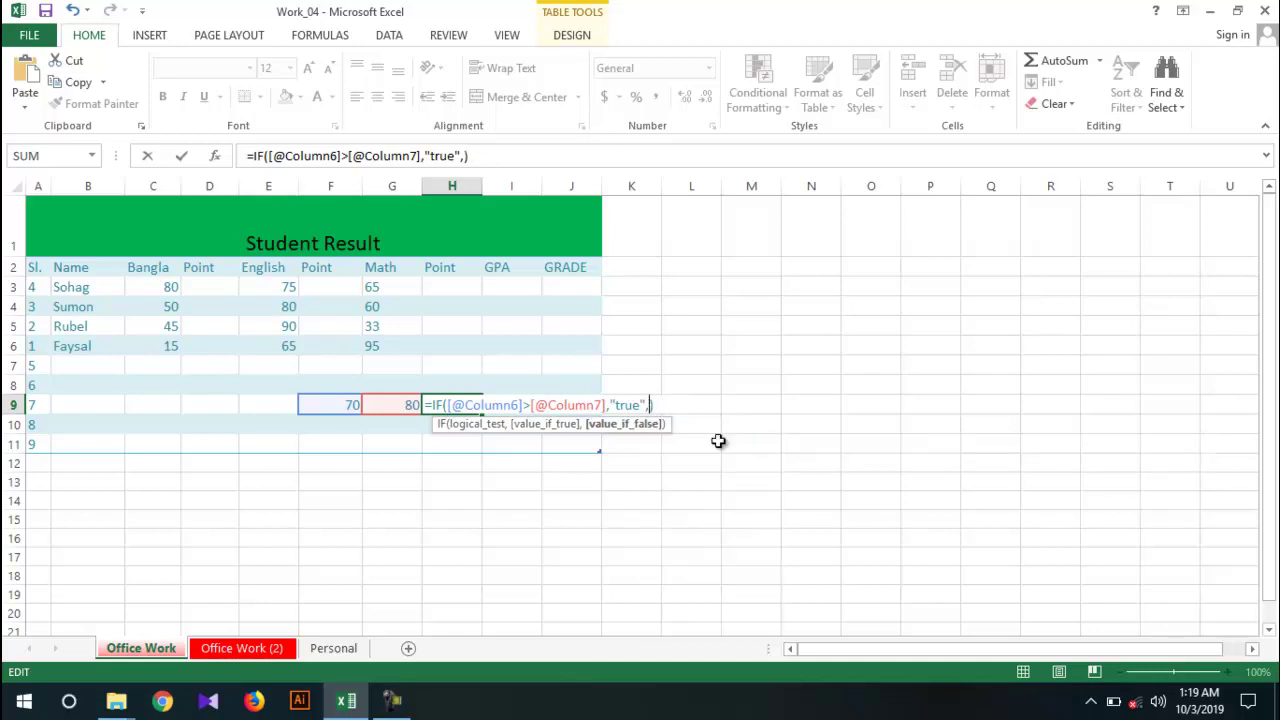
type("\"false\"")
key("Return")
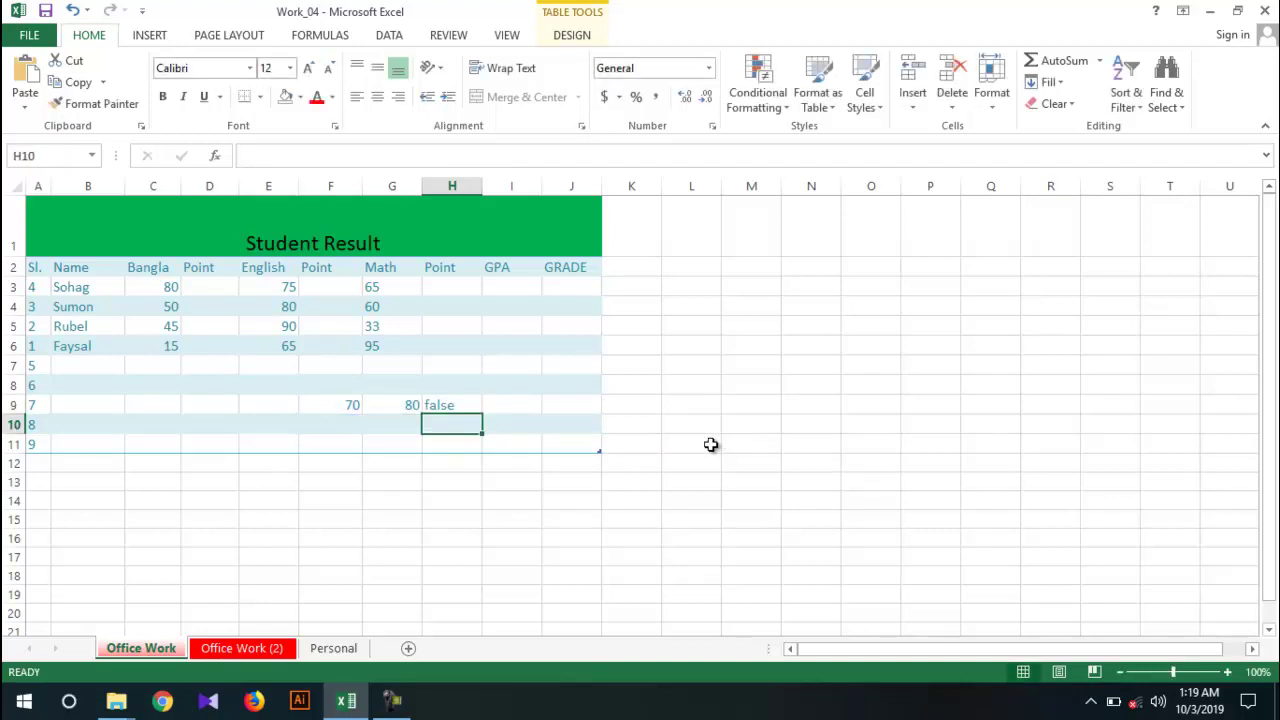
Wrap the "true" text in H9's IF formula in the UPPER function.
double_click(452, 405)
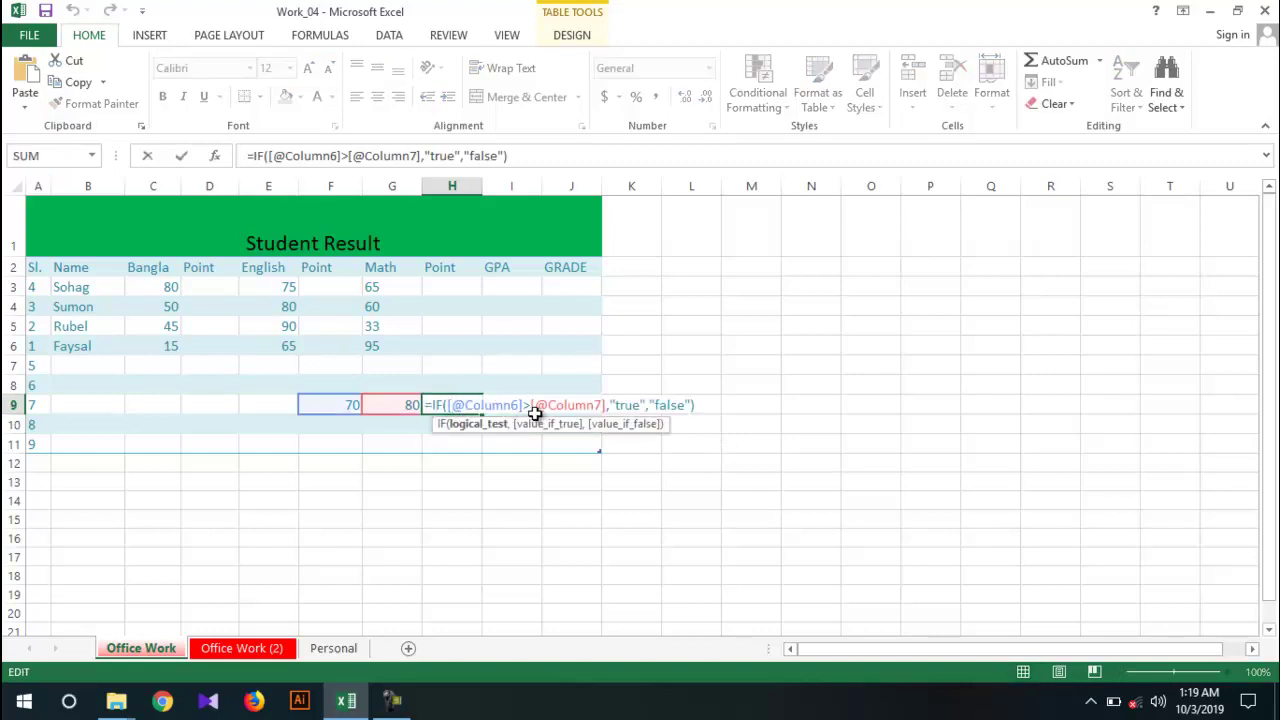
left_click(615, 404)
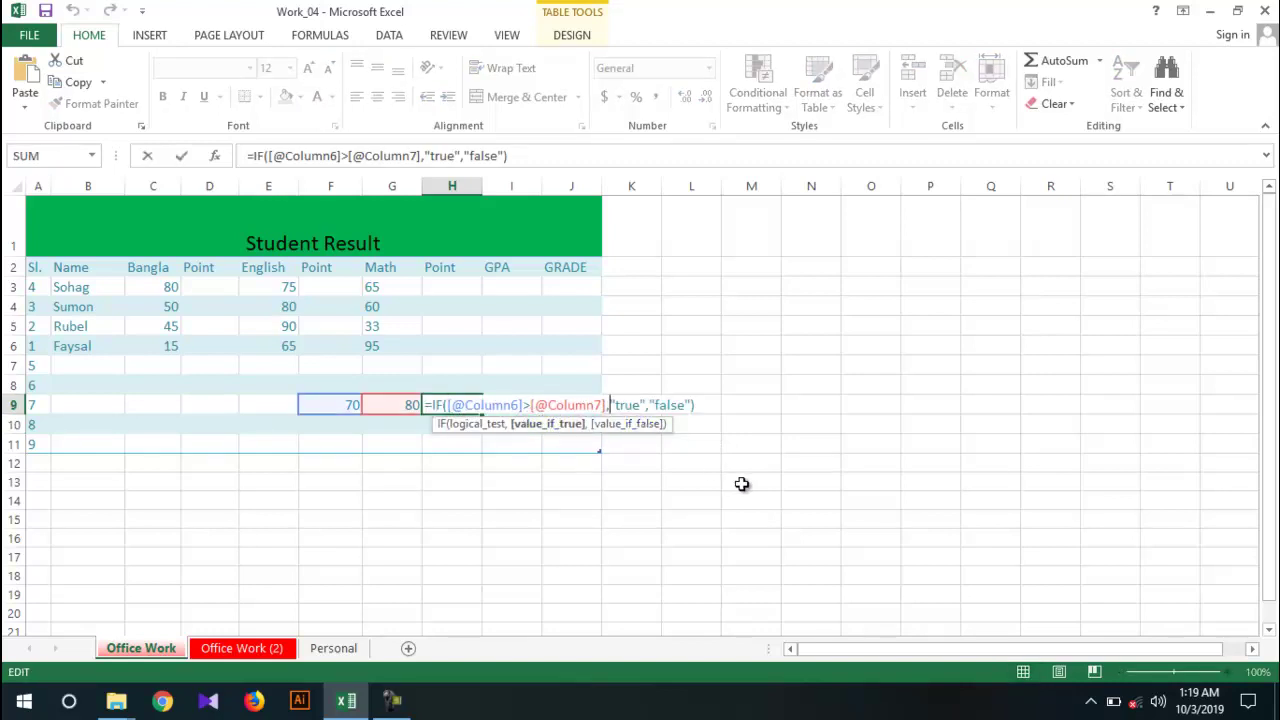
type("Upp")
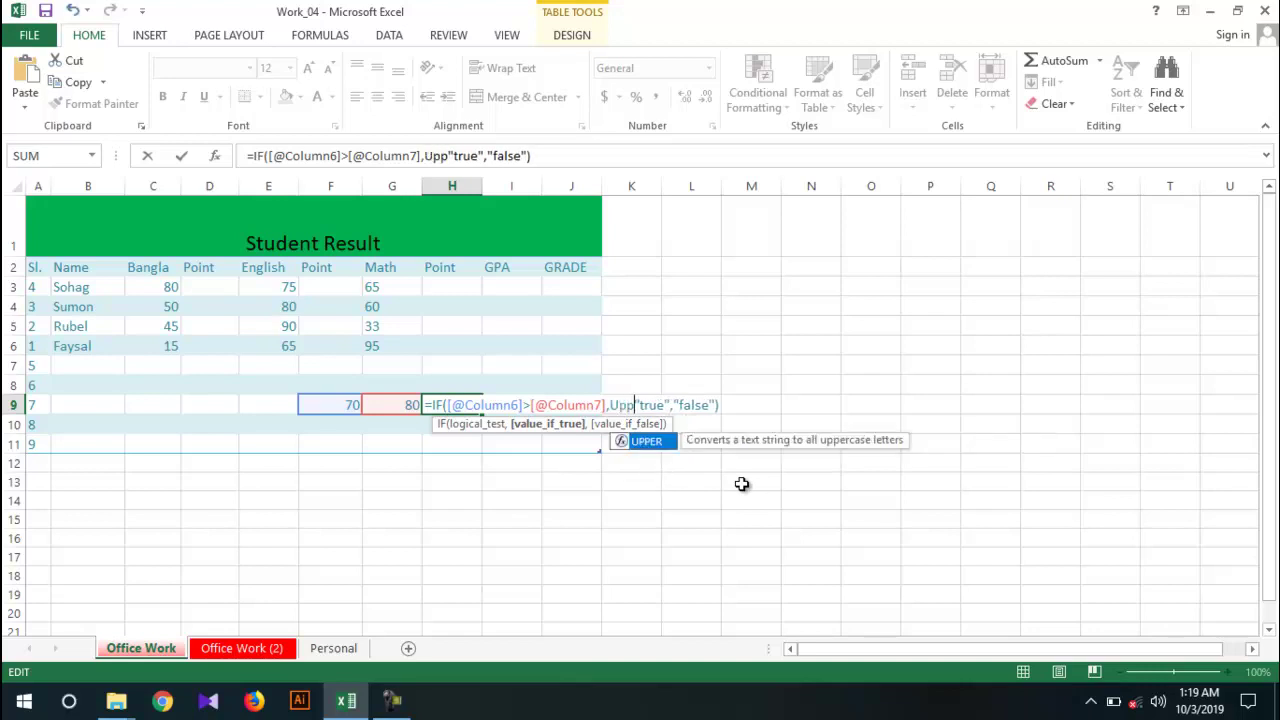
key("BackSpace")
key("BackSpace")
type("PPER")
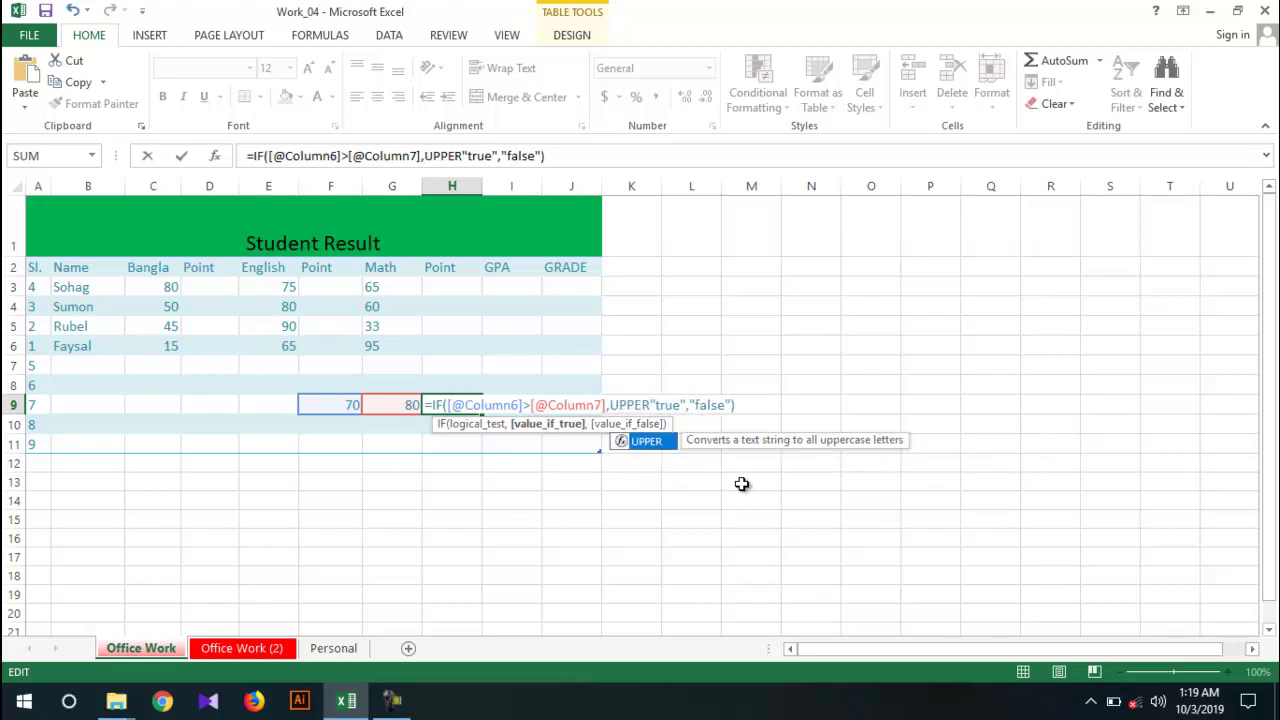
type("(")
left_click(684, 405)
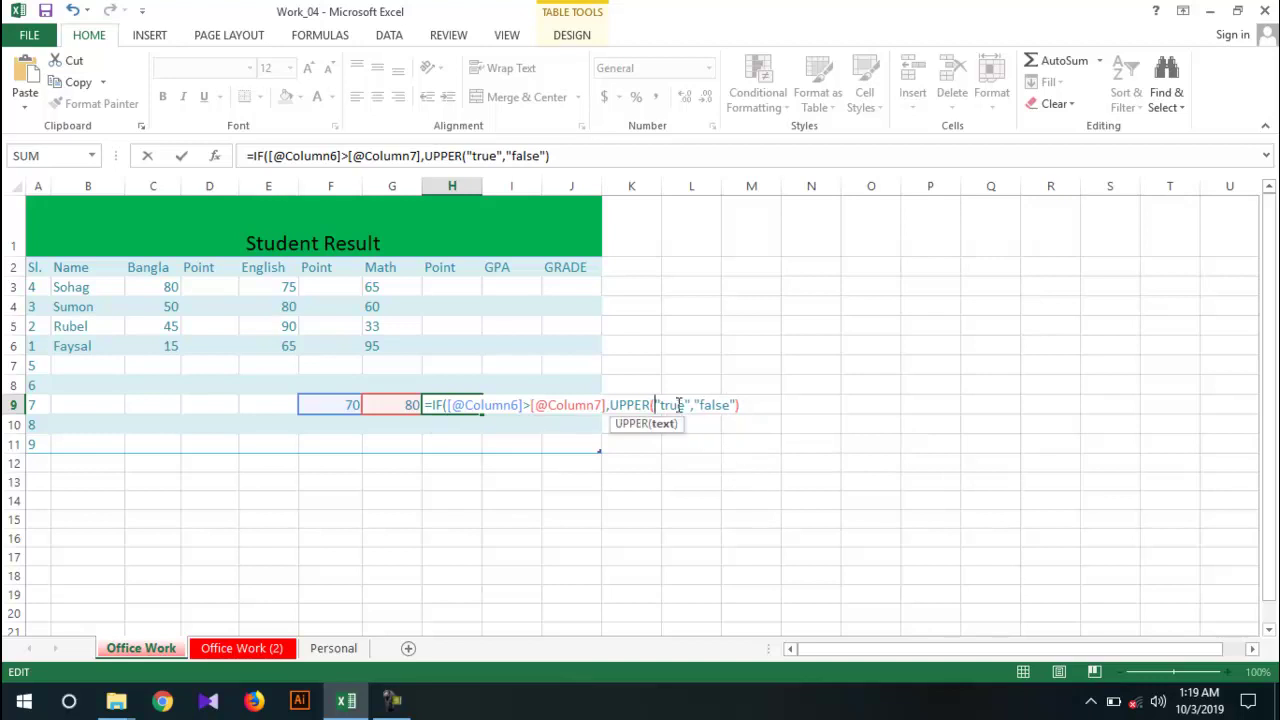
type(")")
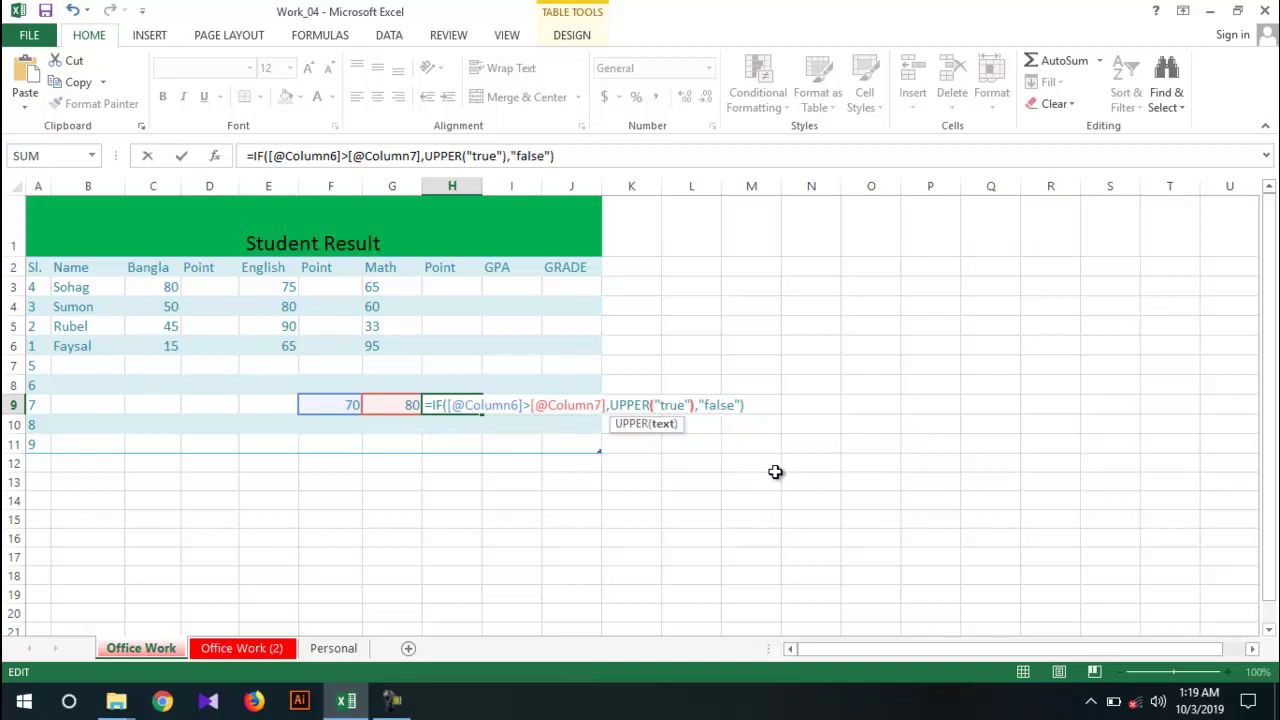
Wrap the "false" text in H9's IF formula in the UPPER function as well and enter the formula.
left_click(697, 406)
left_click(701, 408)
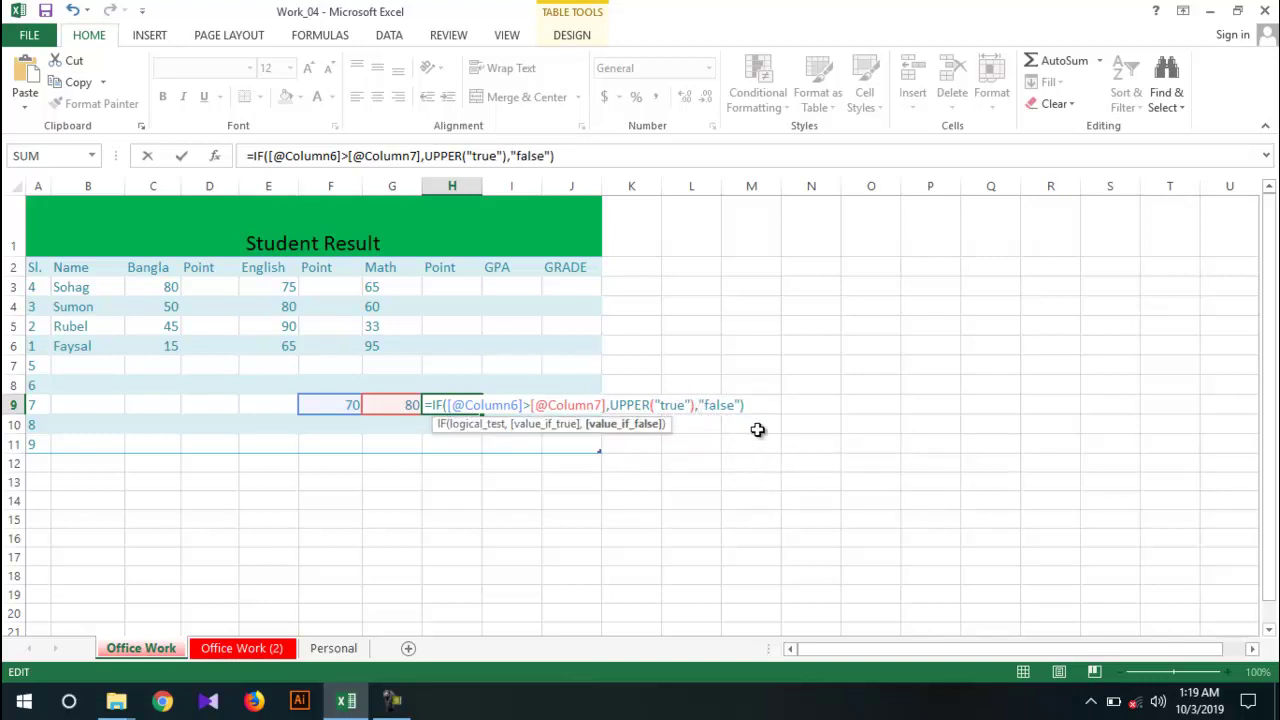
type("UPPER")
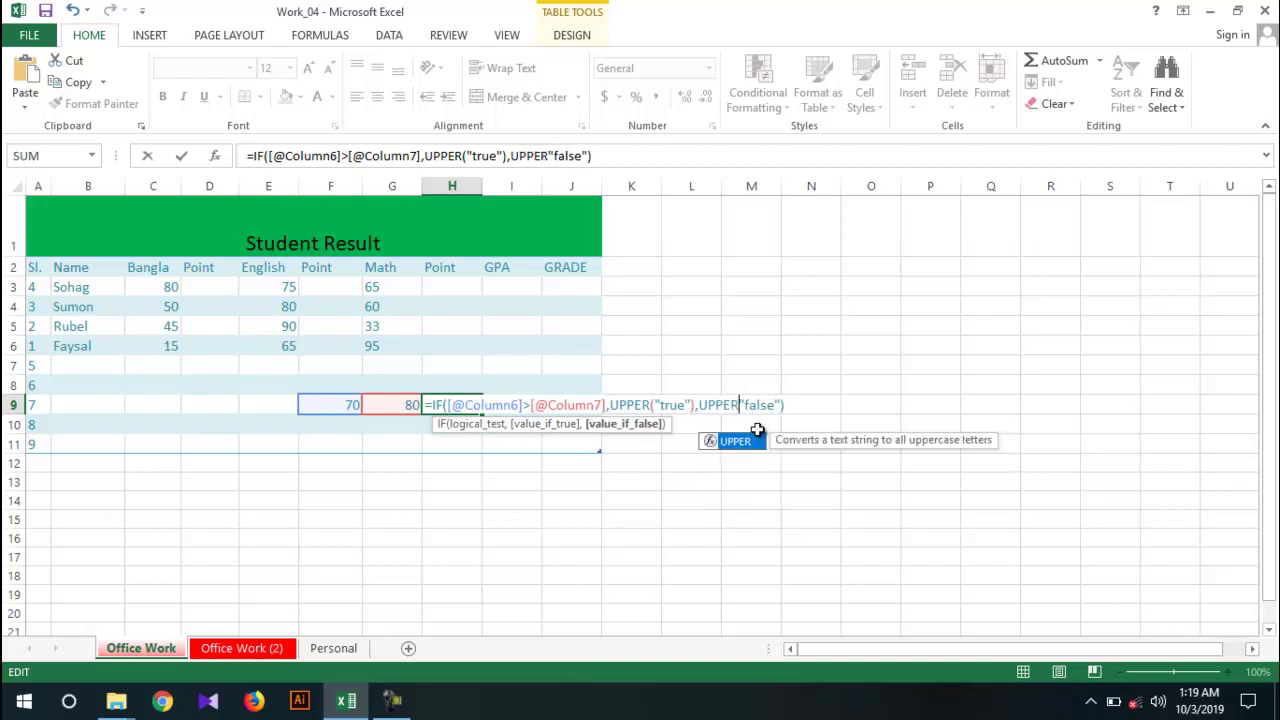
type("(")
left_click(786, 405)
type(")")
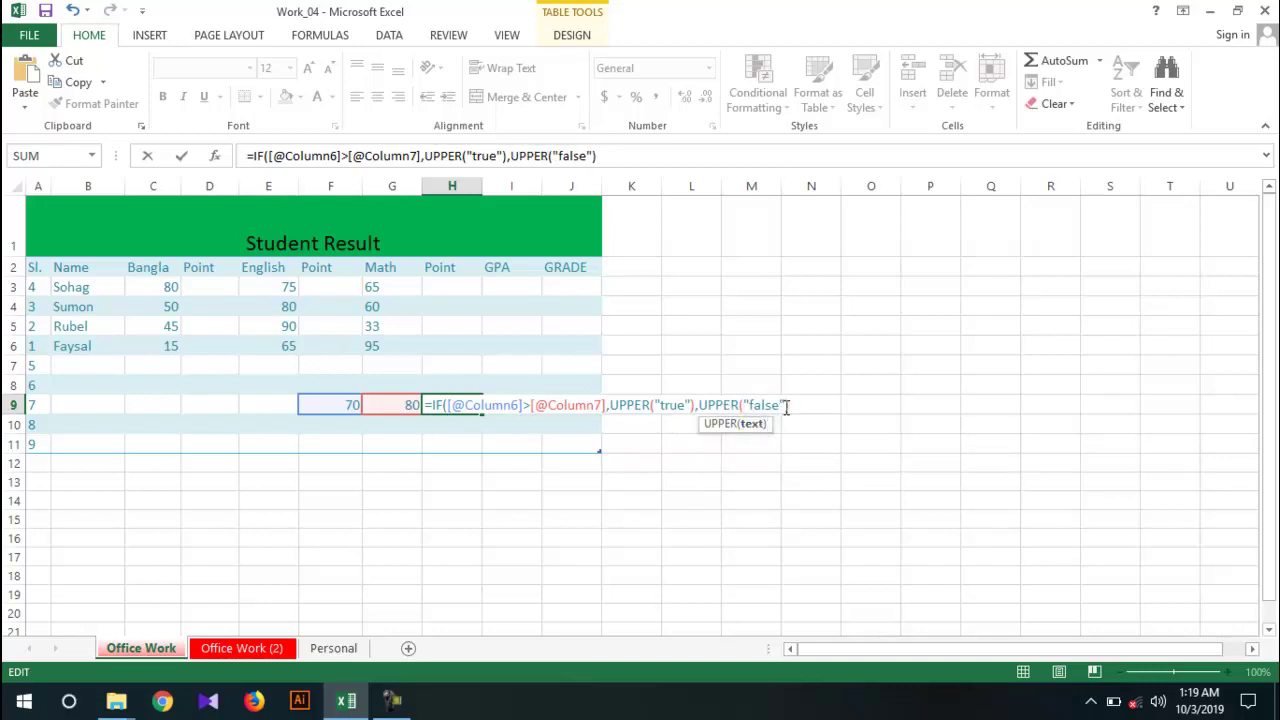
left_click(785, 405)
type(")")
key("Return")
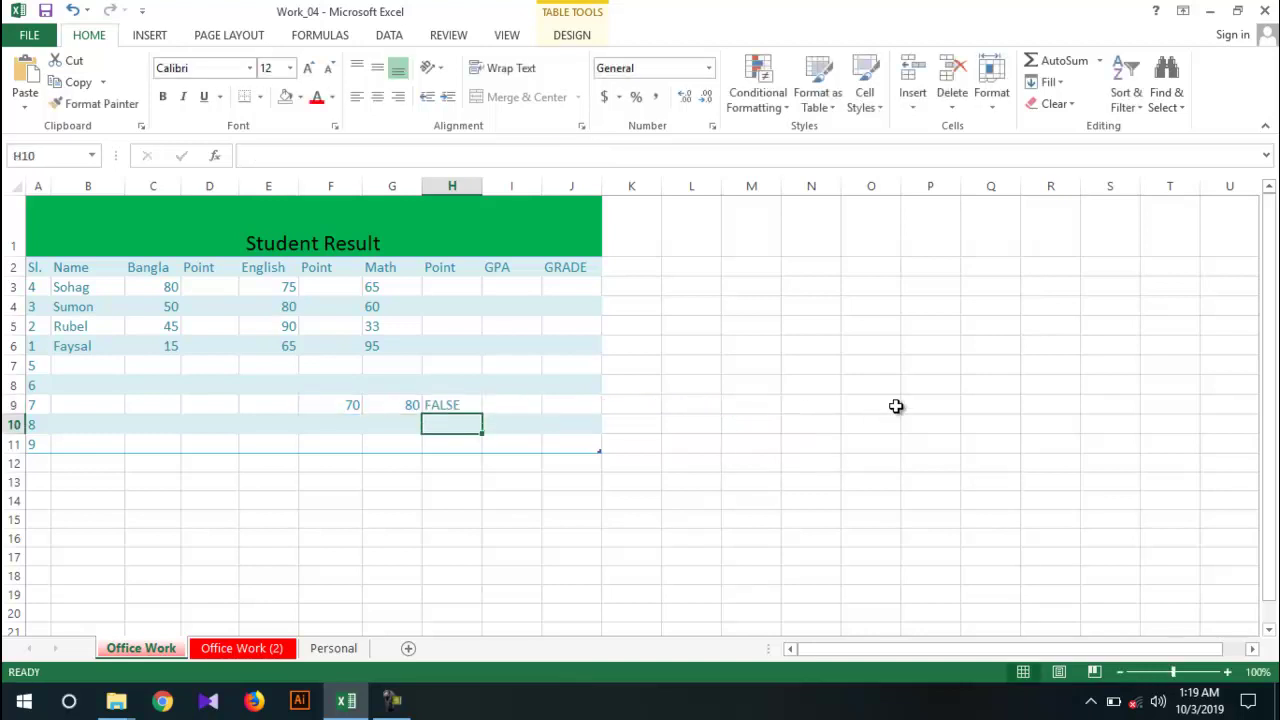
Replace both UPPER results in H9's IF formula with 1 if true and 0 if false, and enter it.
double_click(452, 404)
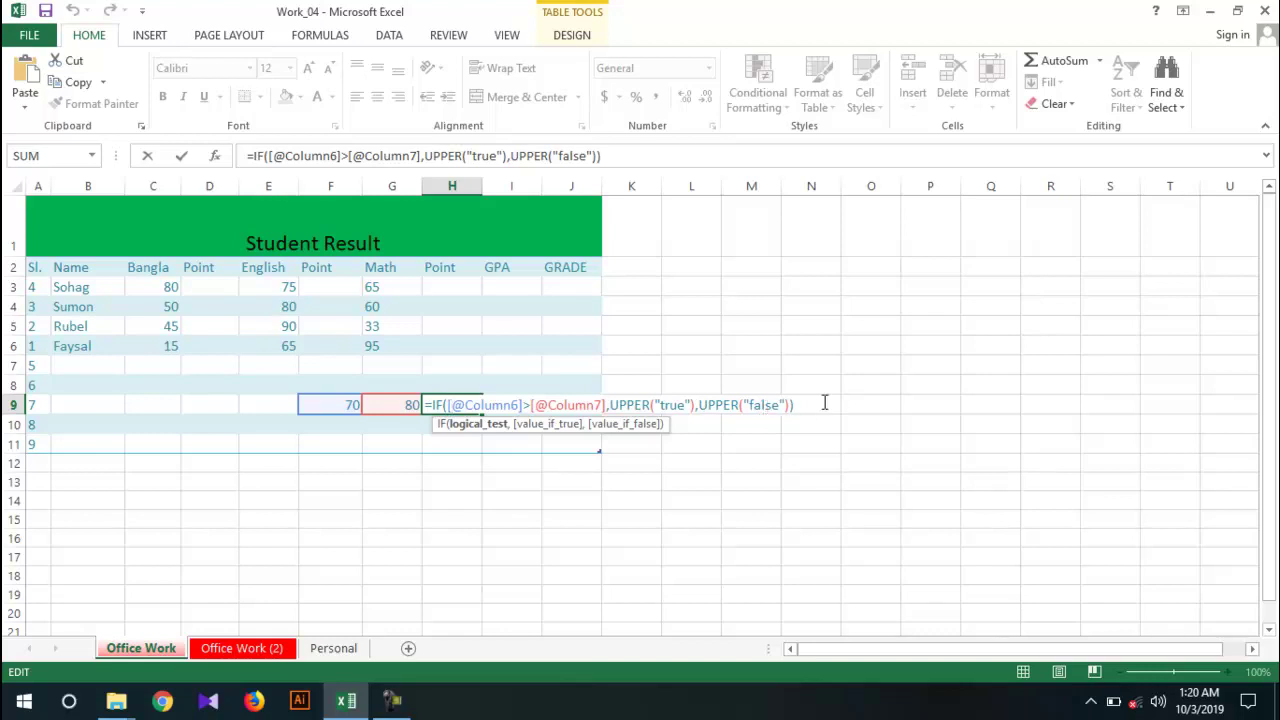
left_click_drag(803, 405, 616, 414)
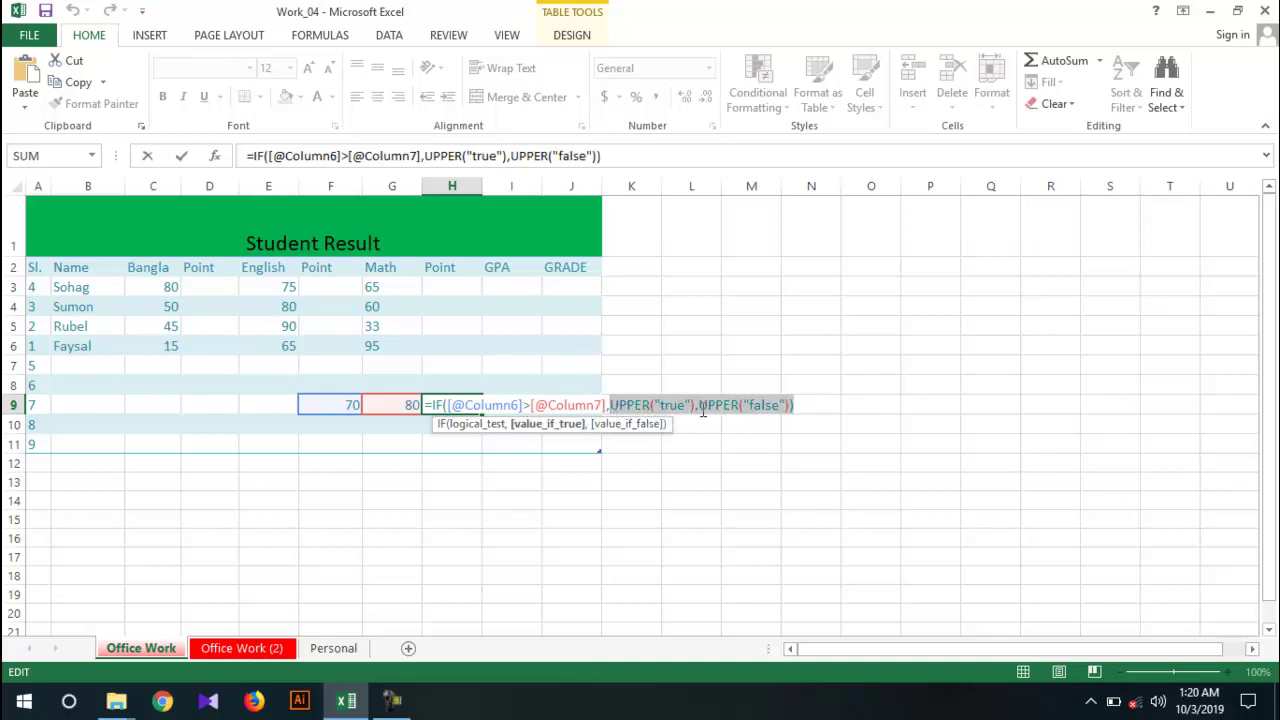
key("Delete")
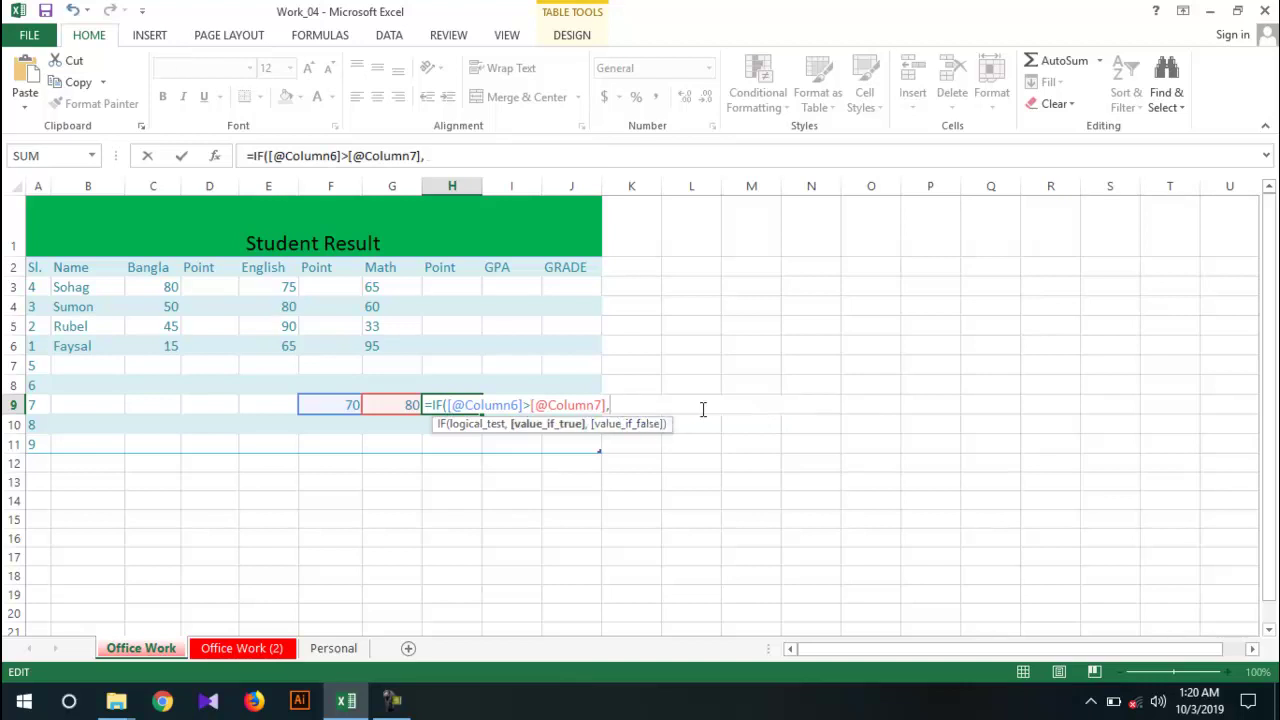
type("1,")
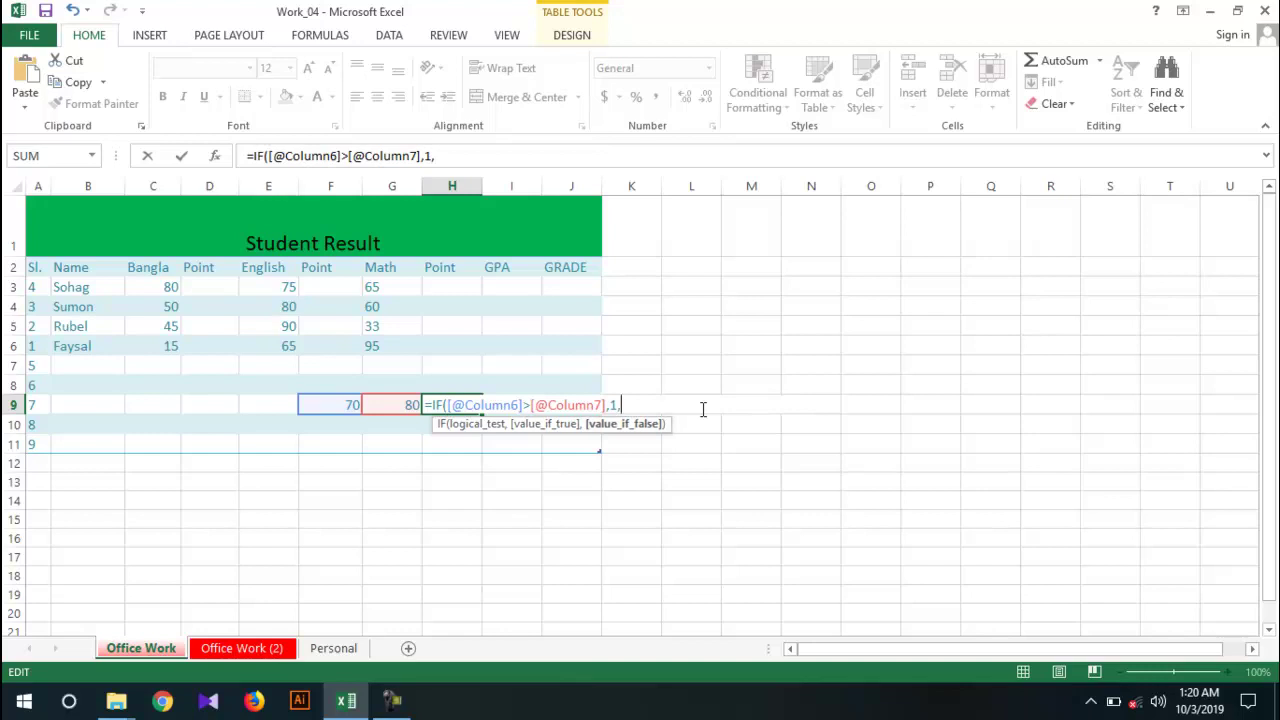
type("0)")
key("Return")
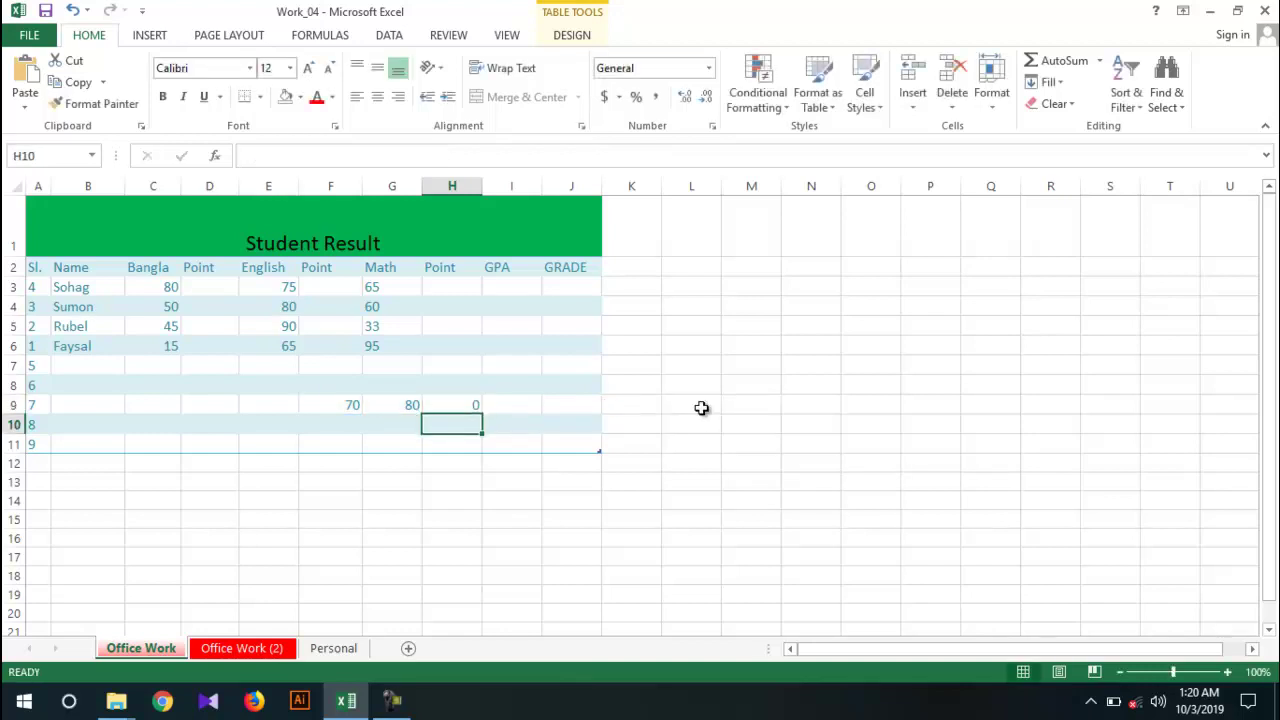
left_click(451, 406)
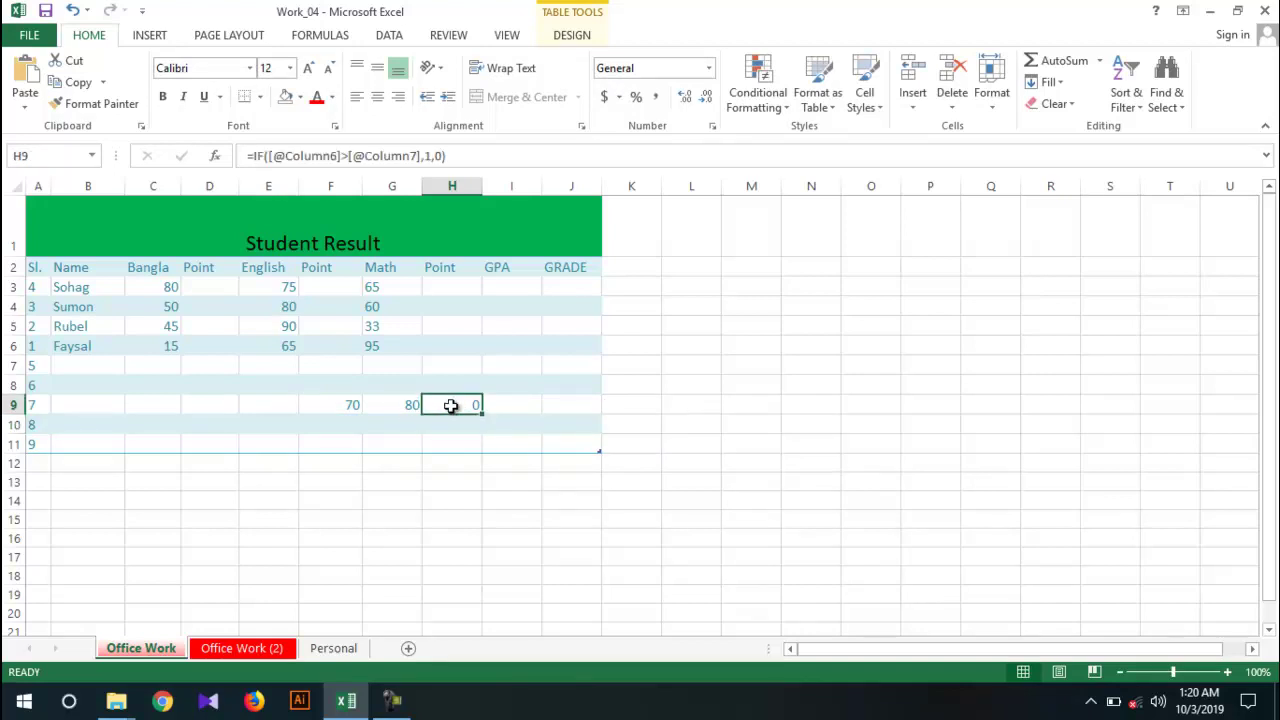
double_click(451, 406)
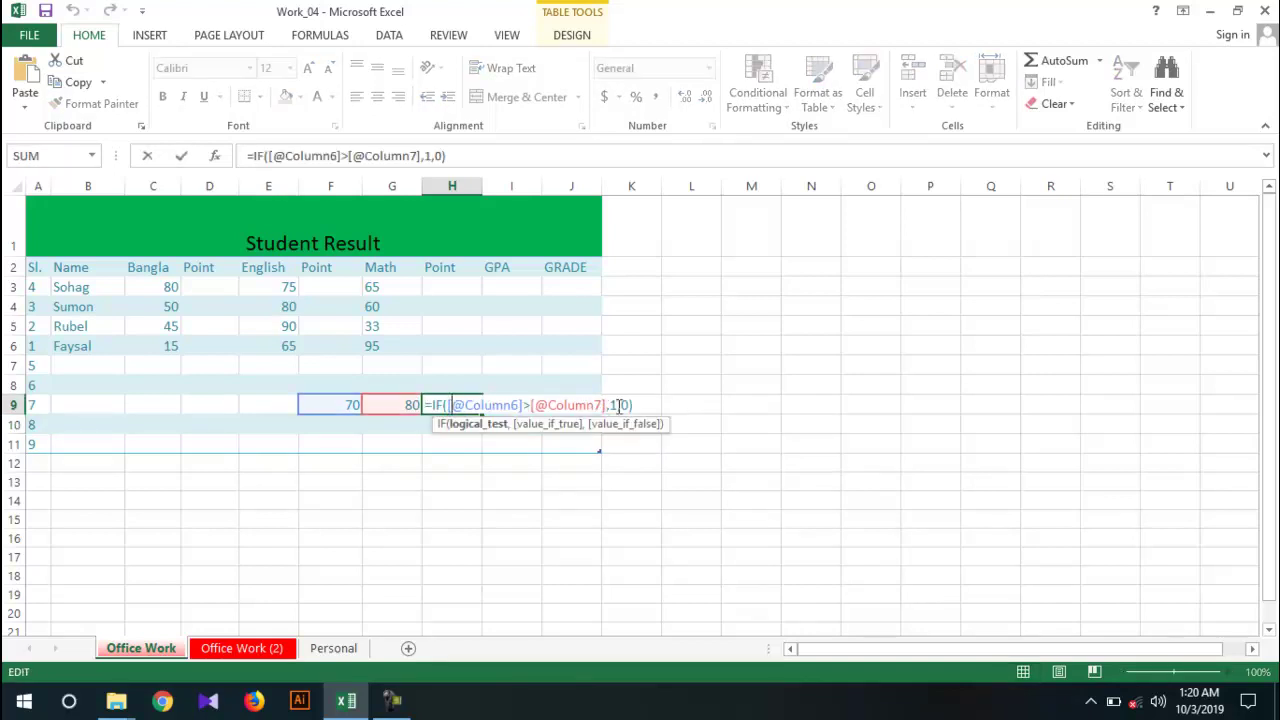
left_click(618, 404)
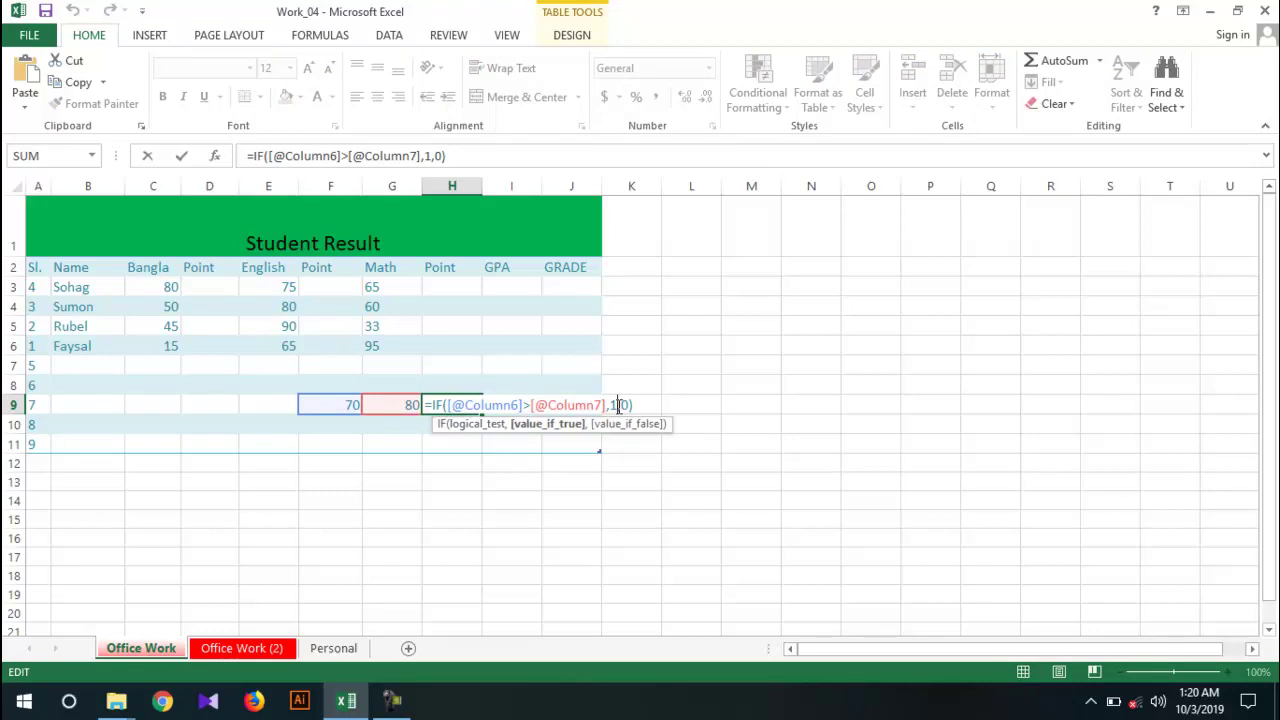
left_click(455, 435)
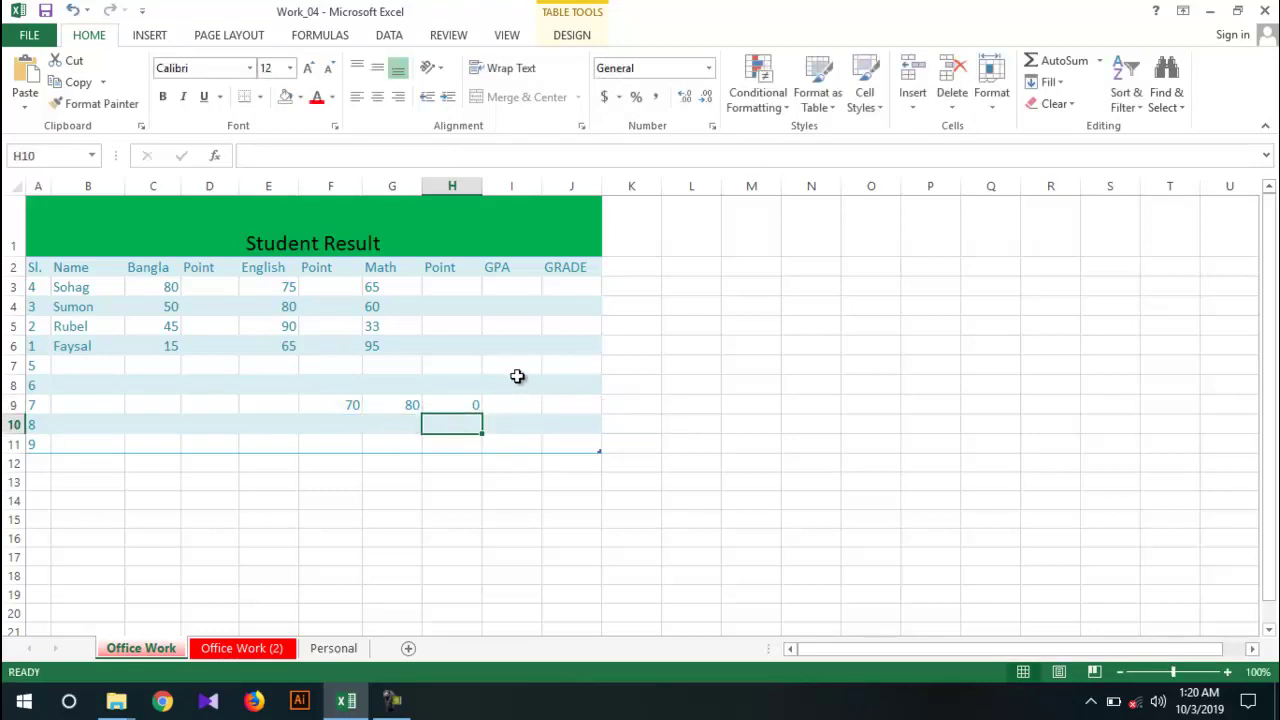
Enter the sample value 80 in cell I7 of the GPA column.
left_click(516, 373)
type("80")
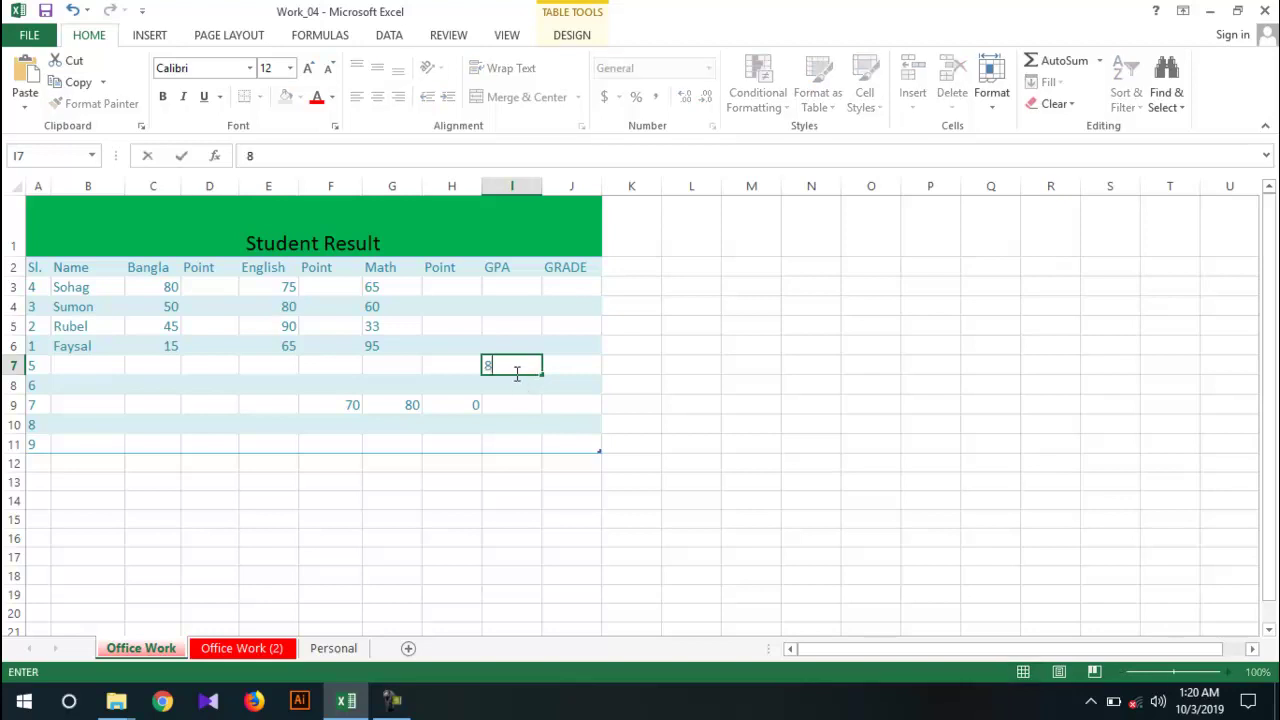
left_click(563, 367)
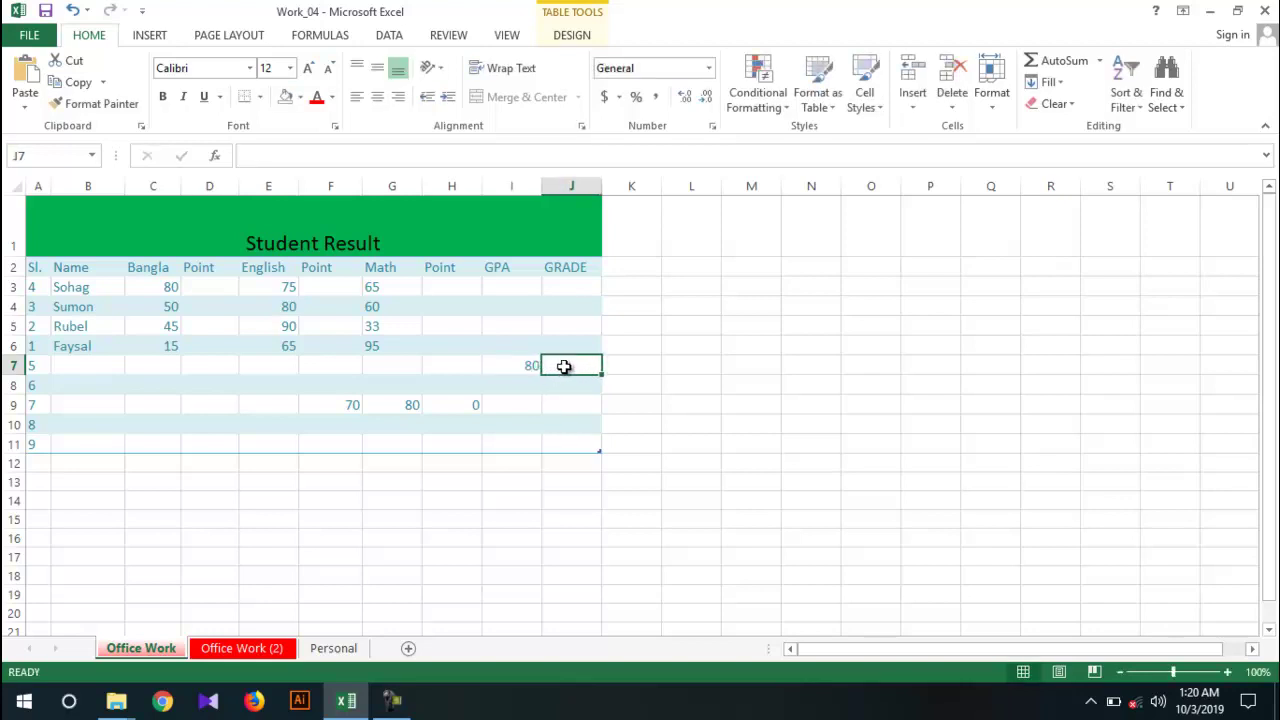
Enter an IF formula in J7 that returns PASS when I7 is greater than 33 and FAIL otherwise.
type("=IF")
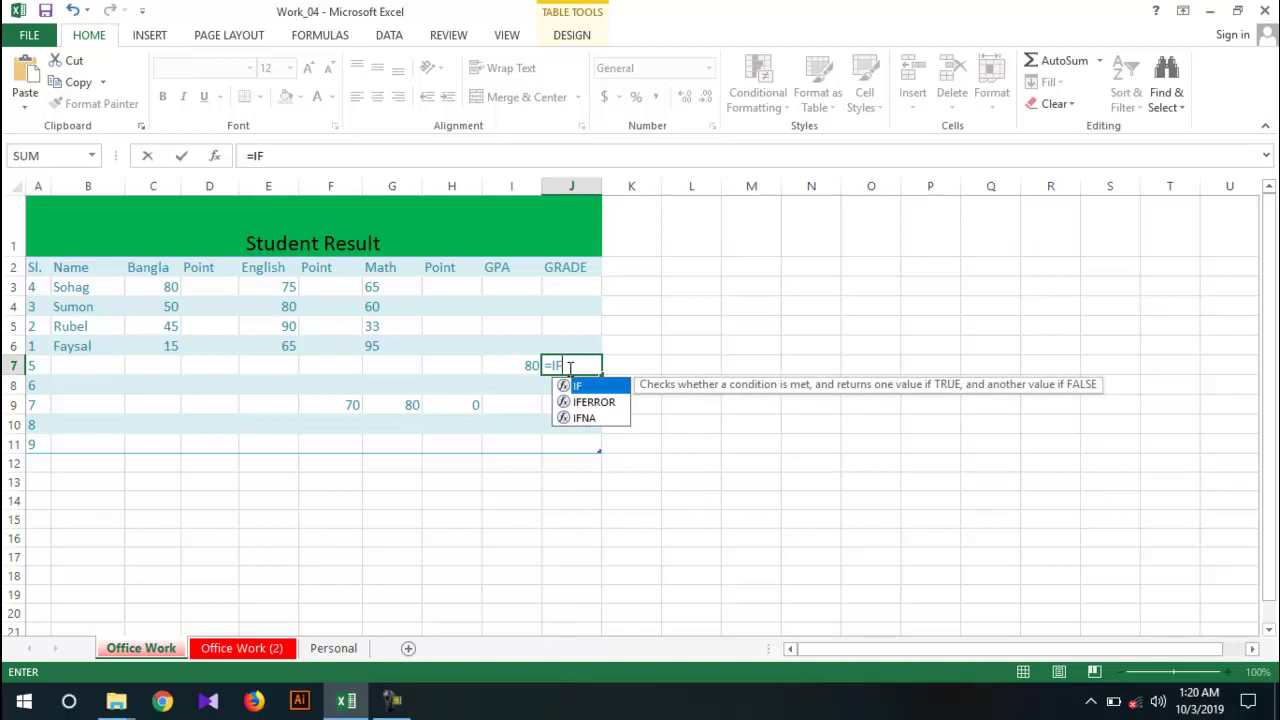
type("(")
left_click(524, 366)
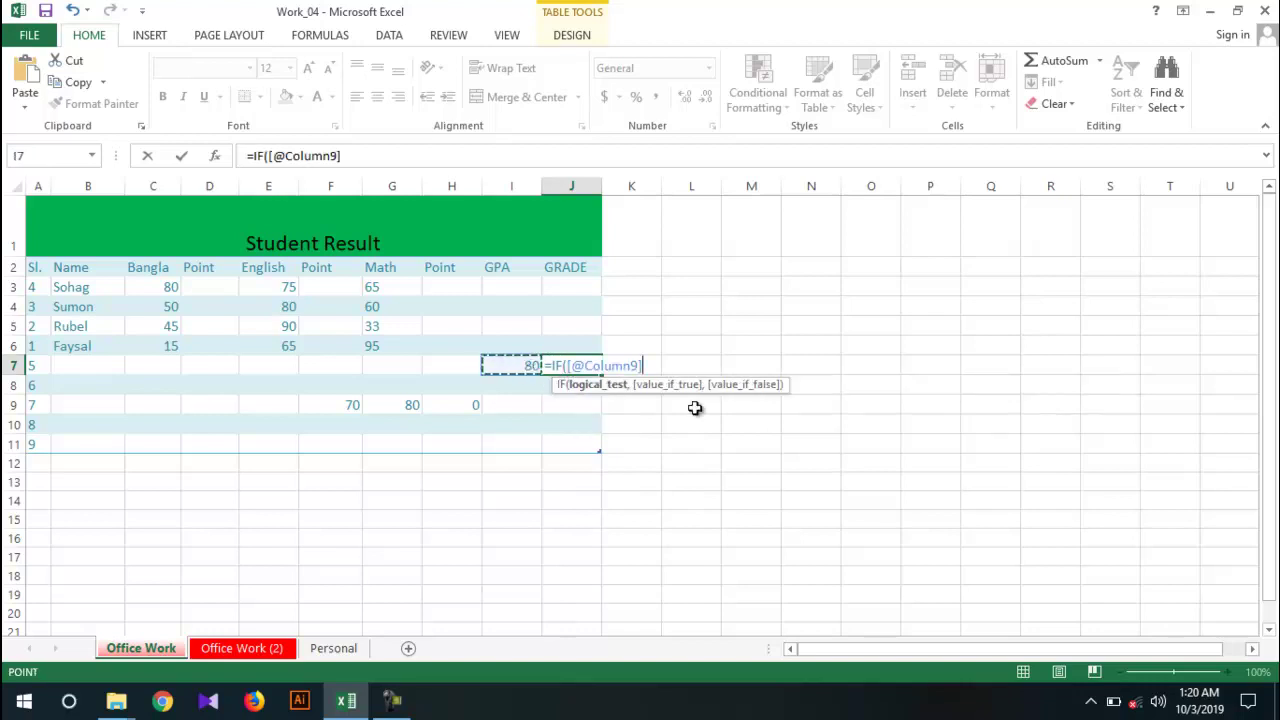
type(">33")
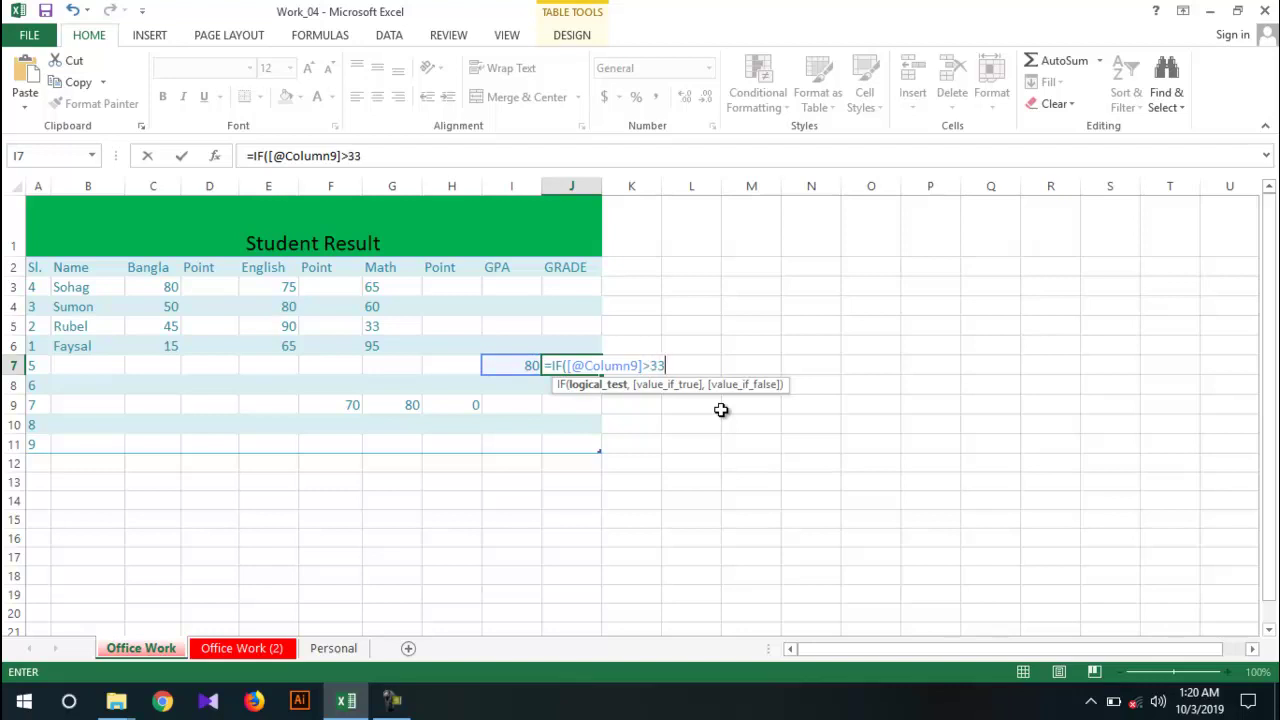
type(",\"")
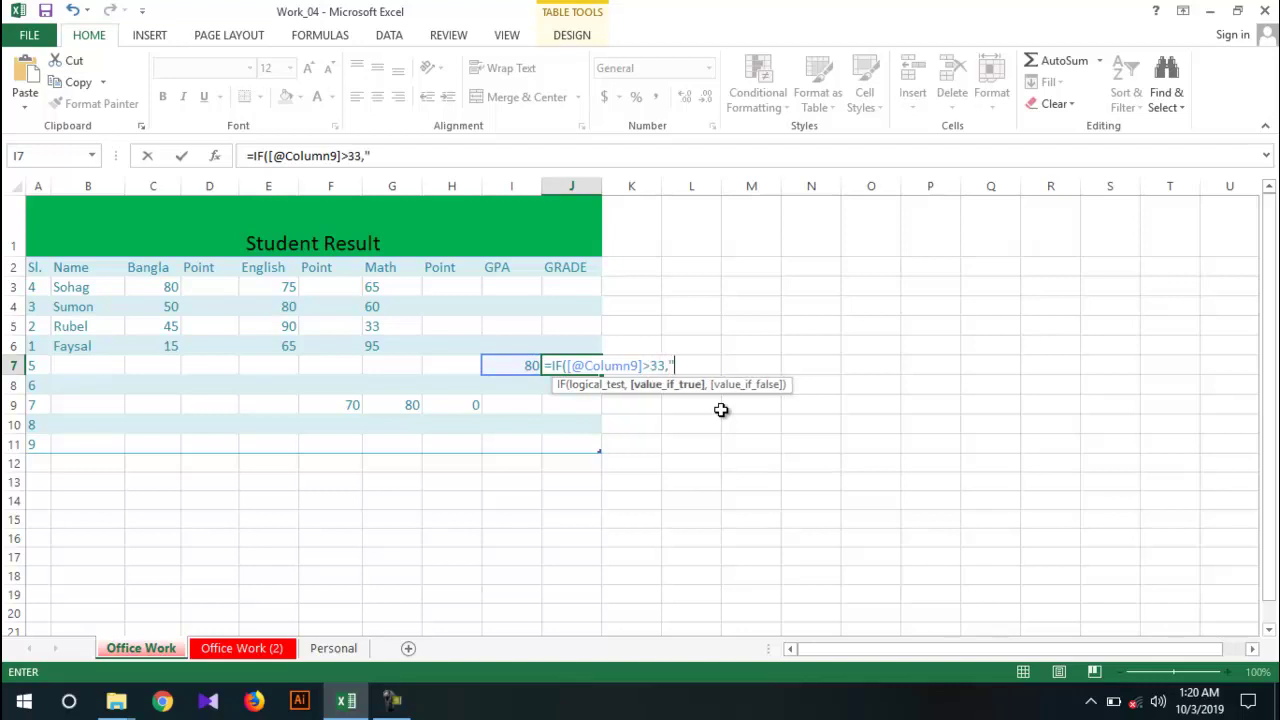
type("PASS\"<")
key("BackSpace")
type(",")
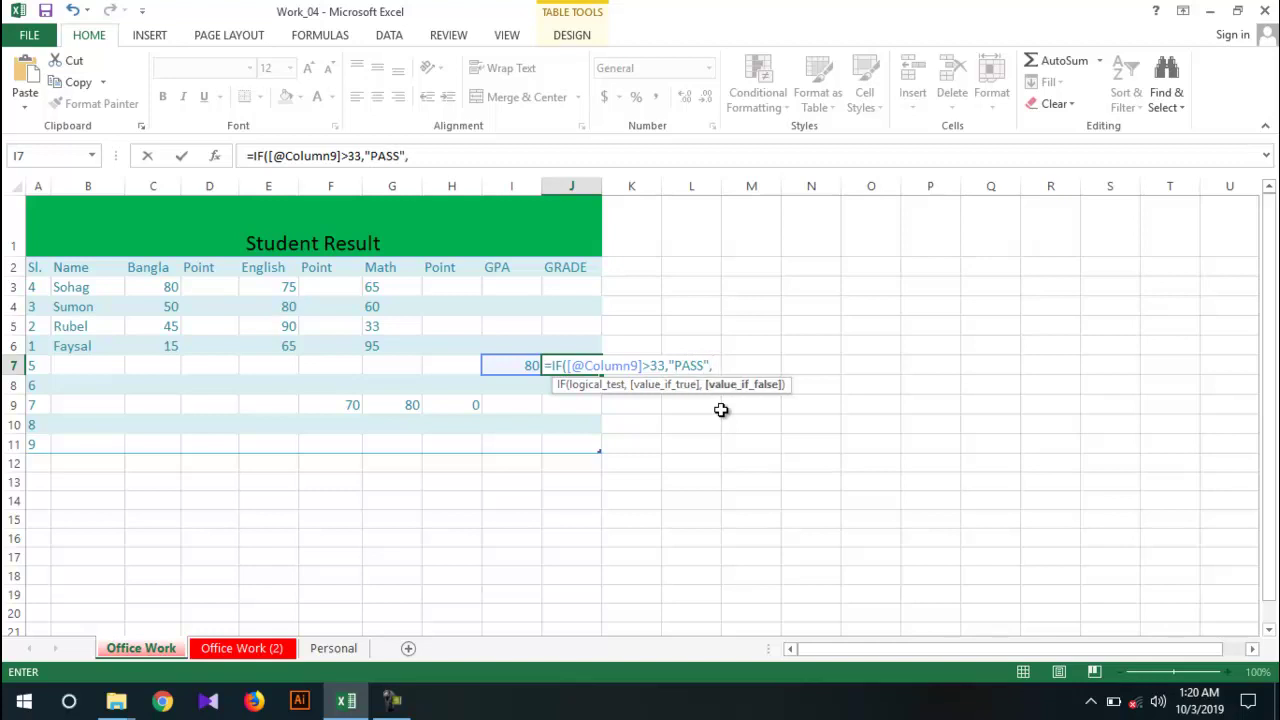
type("FAIL\")")
key("Return")
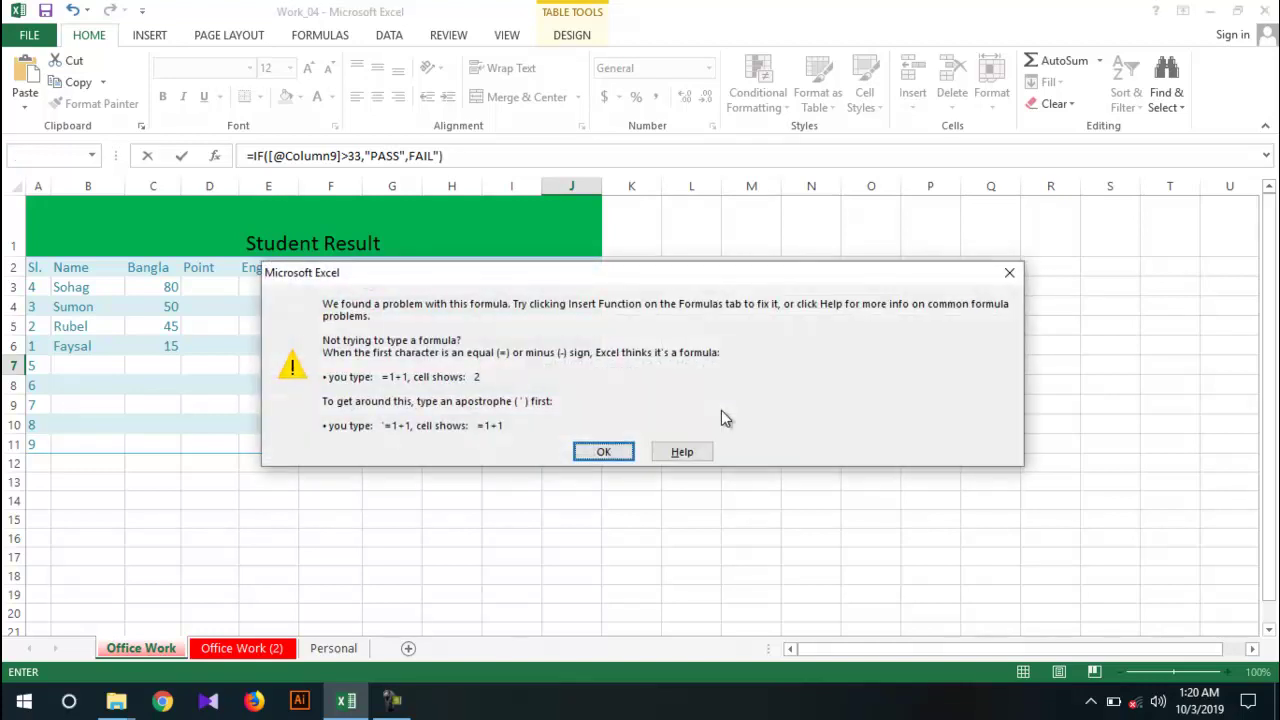
Add the missing opening quotation mark before FAIL in J7's IF formula and enter the corrected formula.
key("Return")
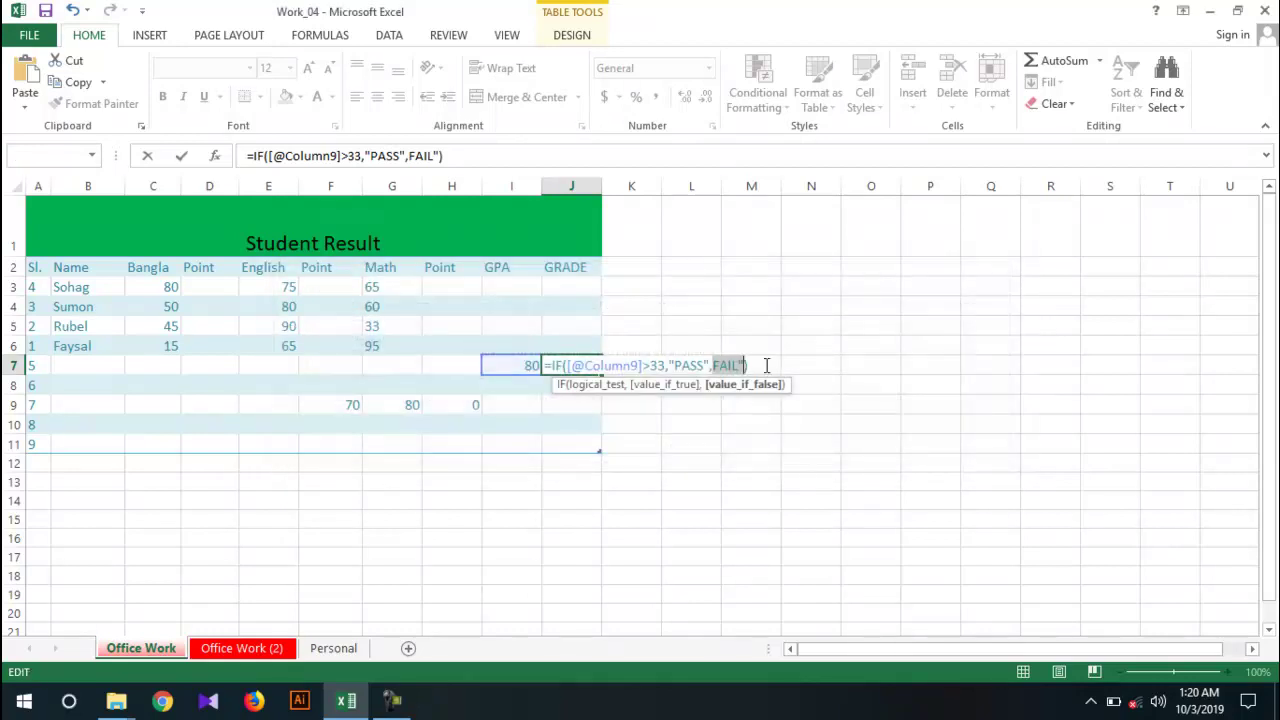
left_click(715, 366)
type("\"")
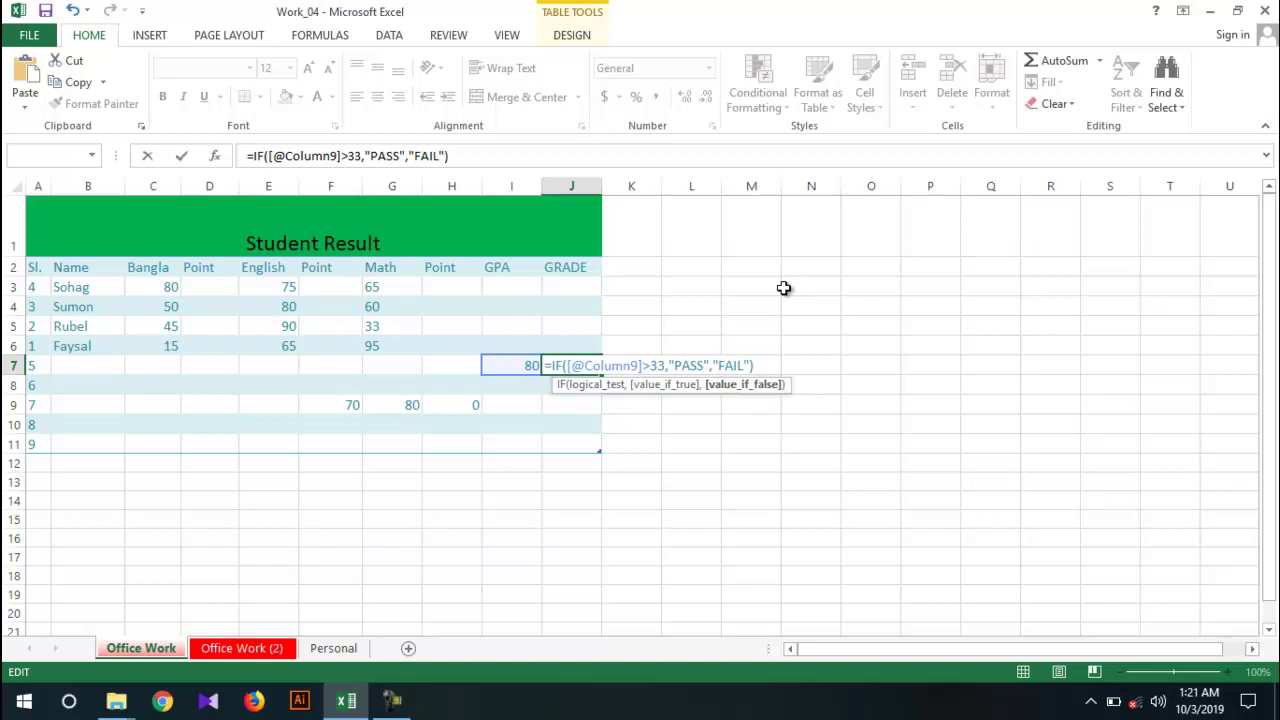
key("Return")
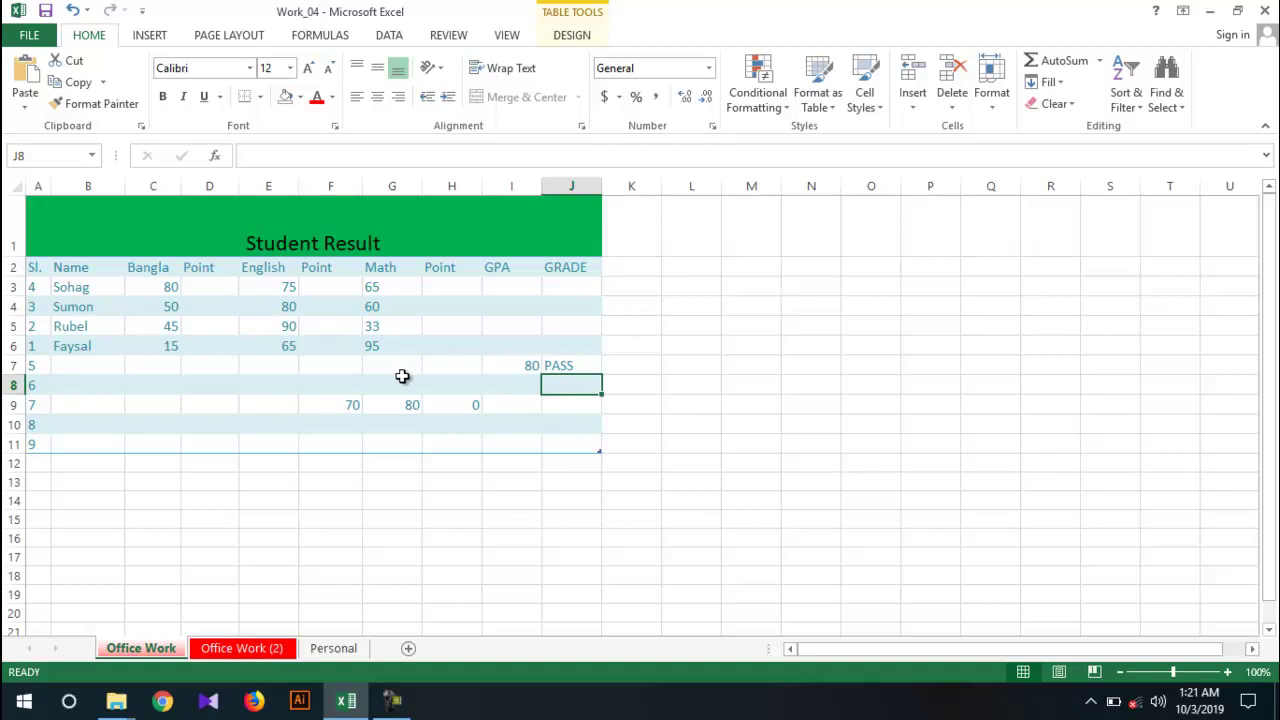
Clear the sample values and formulas from cells G7:J10 and from cell F9.
left_click(357, 380)
left_click_drag(391, 365, 566, 426)
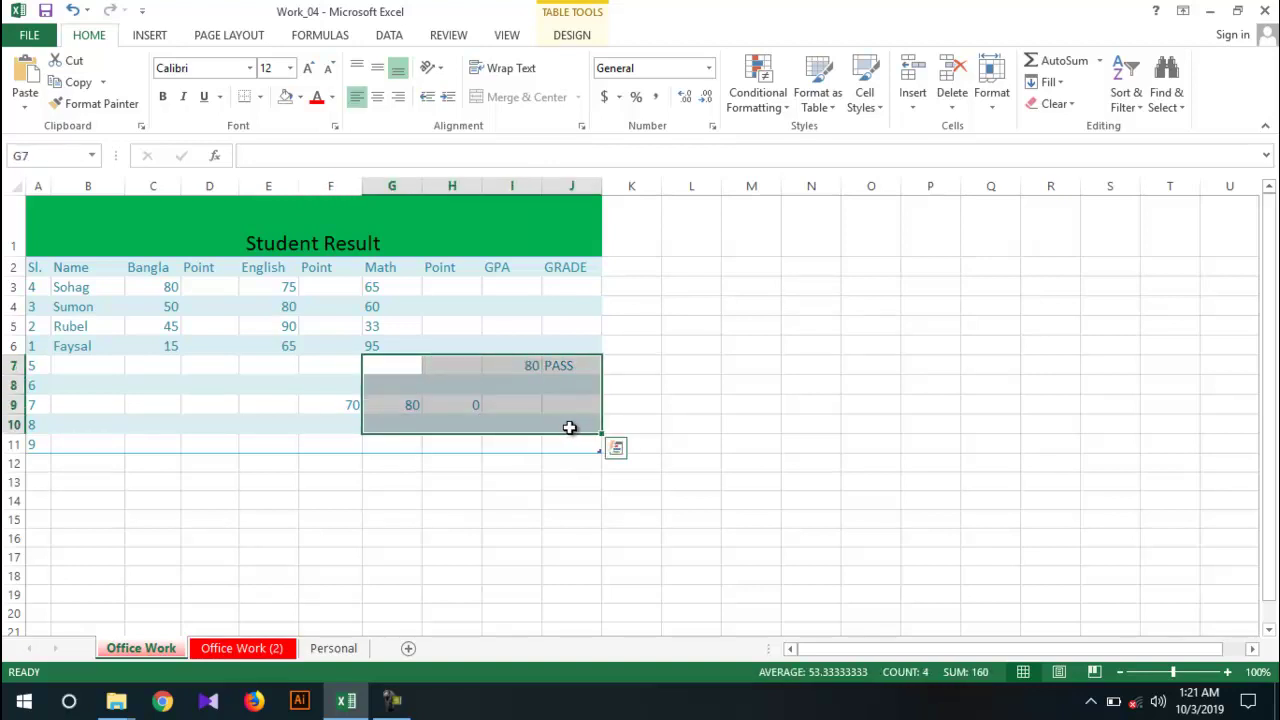
key("Delete")
left_click(359, 401)
key("Delete")
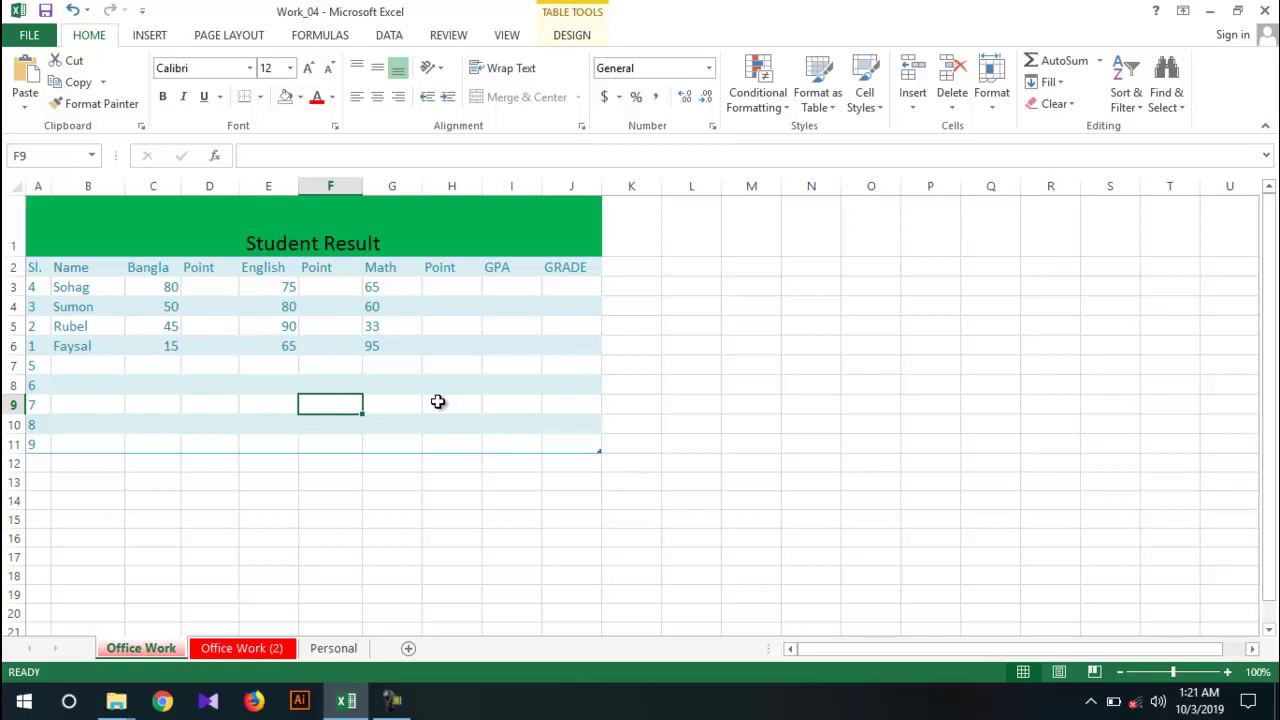
Start an IF formula in D3, the Bangla Point cell, that returns 5 when the mark in C3 is at least 80.
left_click(210, 284)
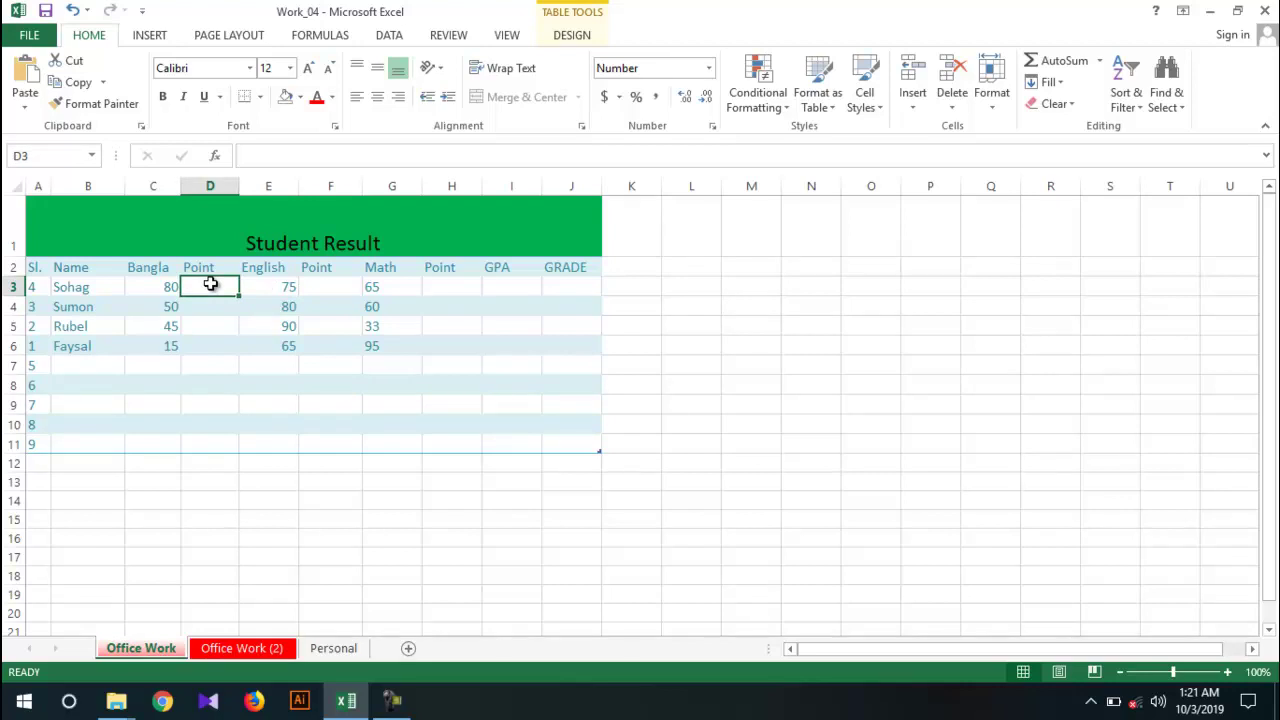
type("=IF")
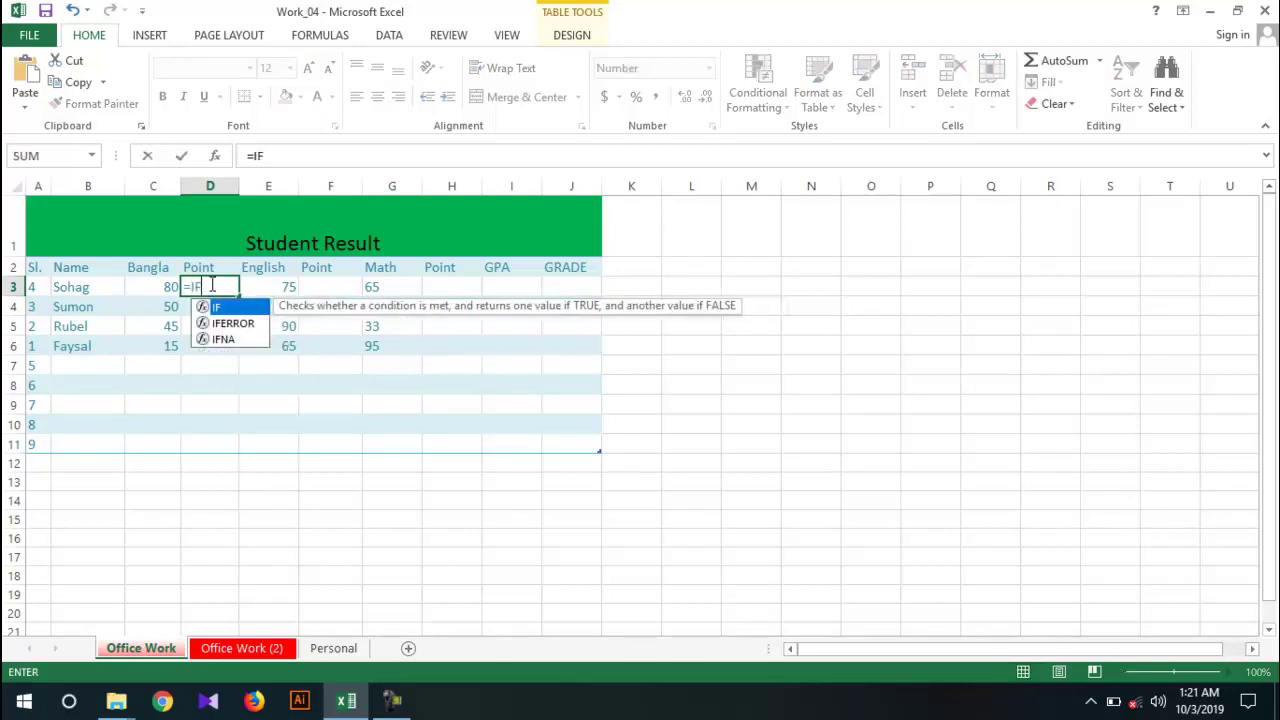
type("(")
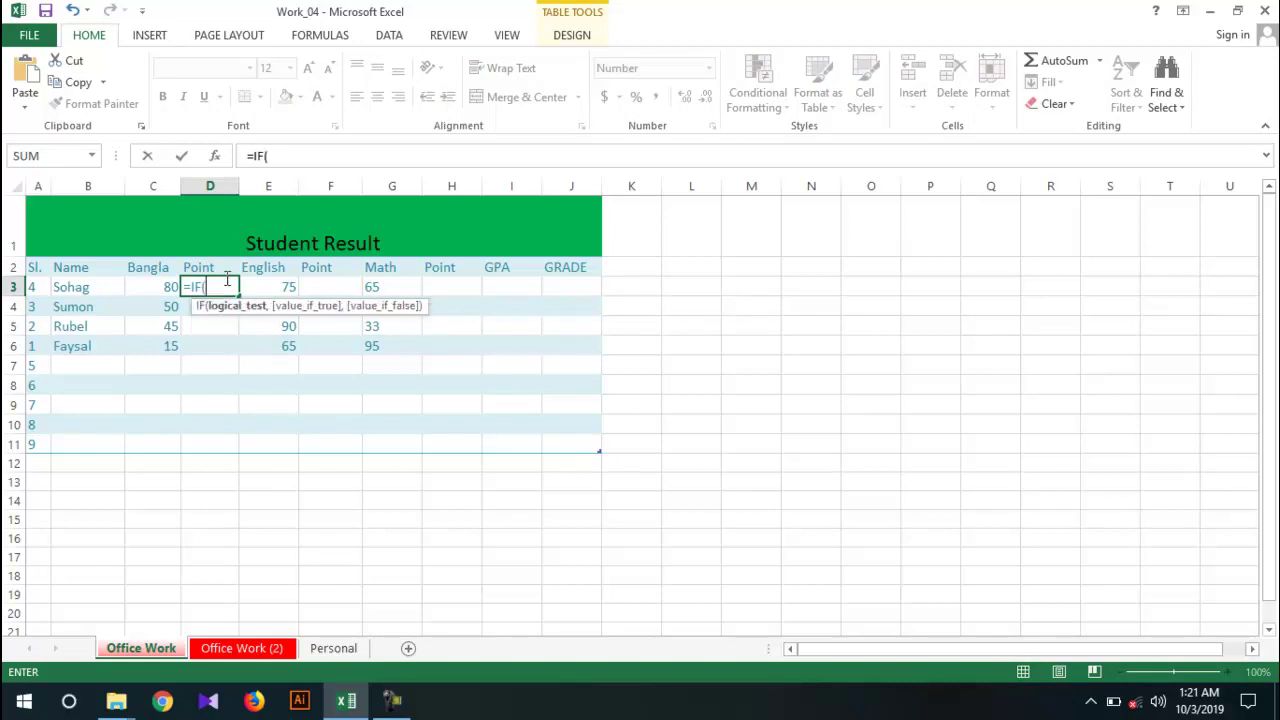
left_click(158, 287)
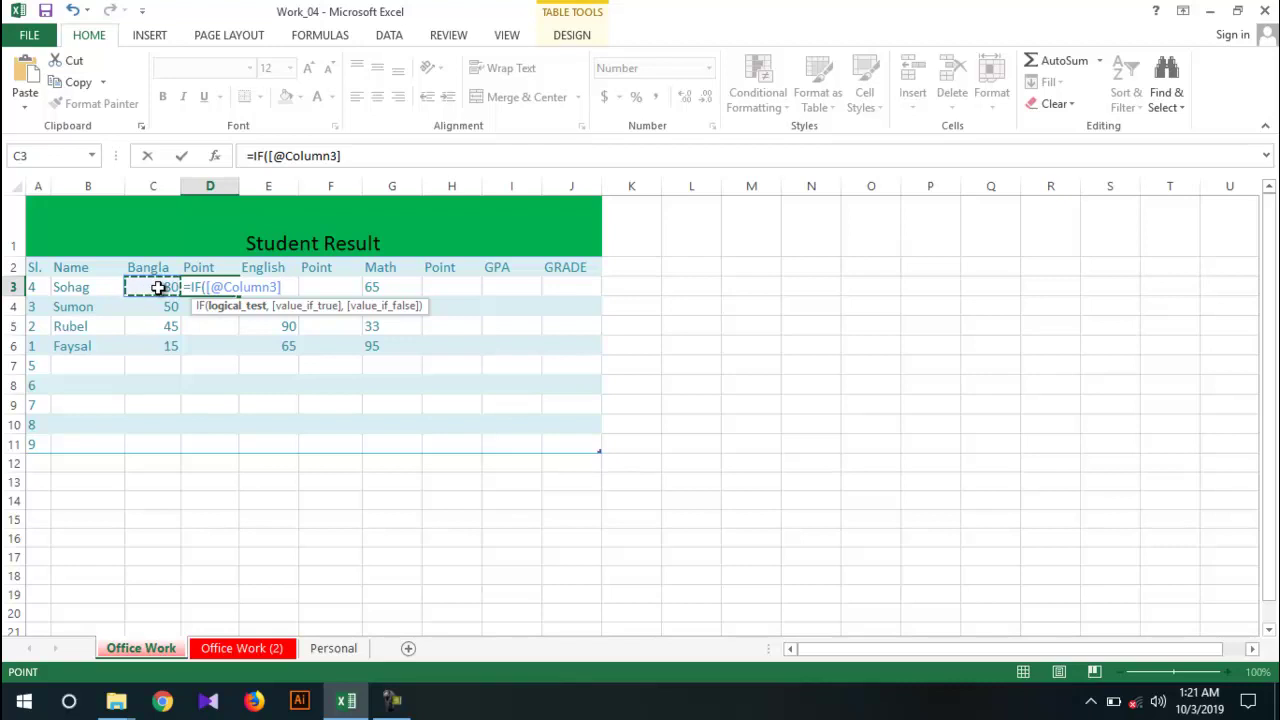
type(">=80")
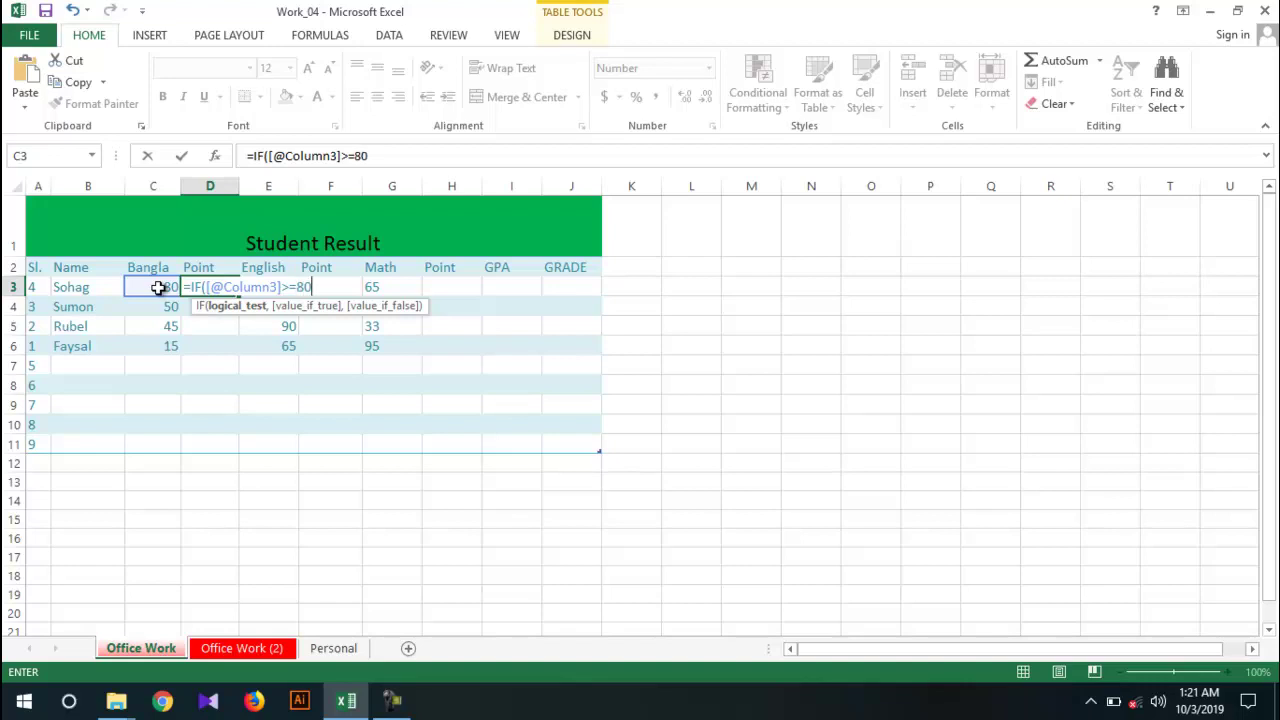
type(",")
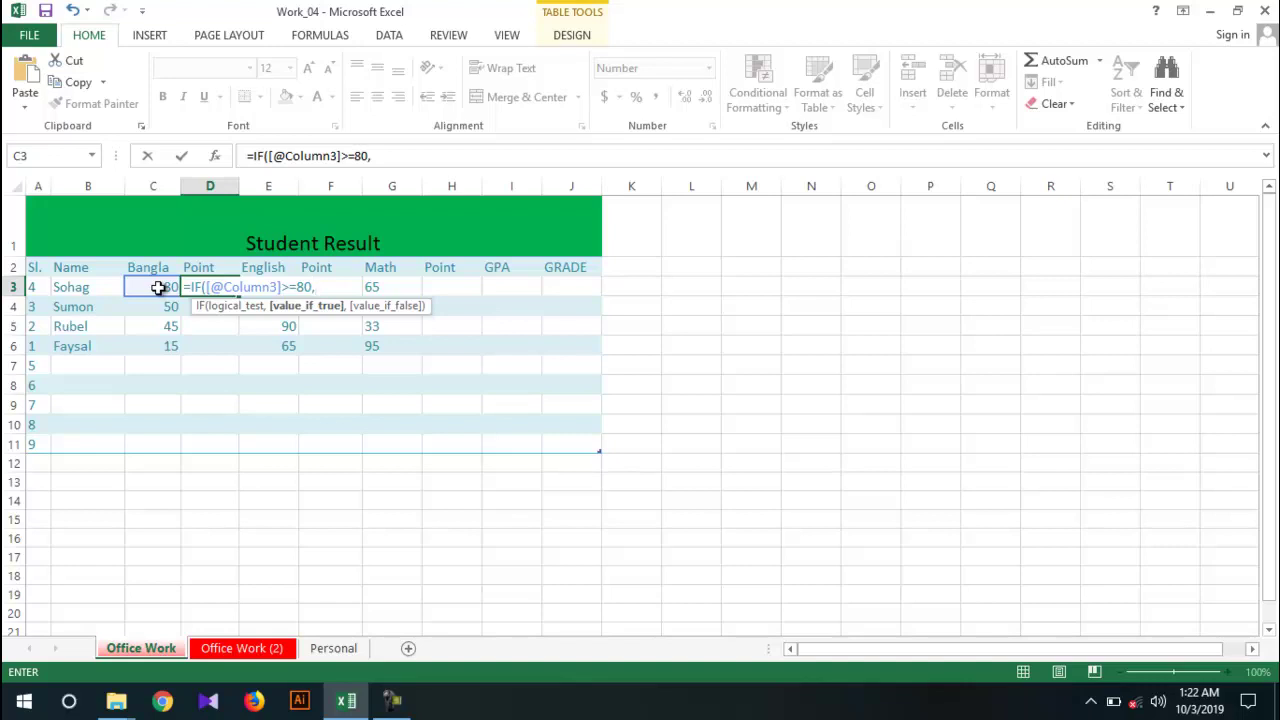
type("5,")
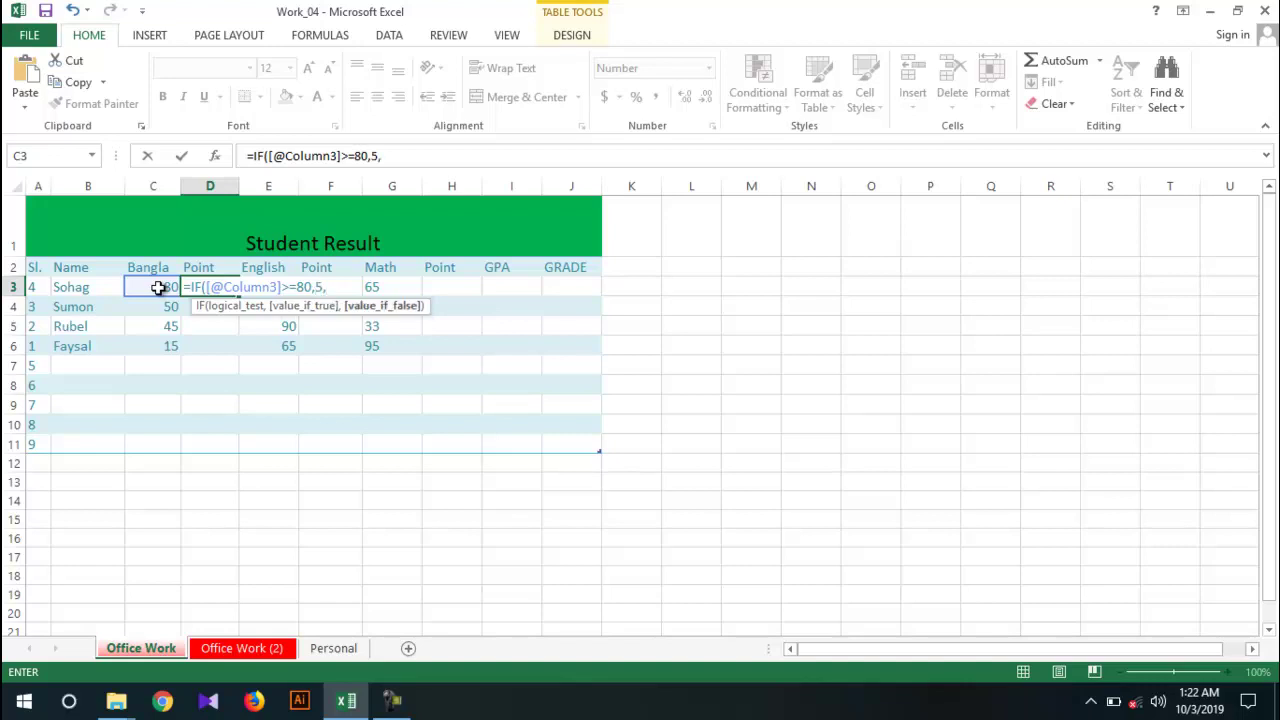
Nest a second IF as D3's false result, returning 4 when the mark in C3 is at least 70.
type("IF")
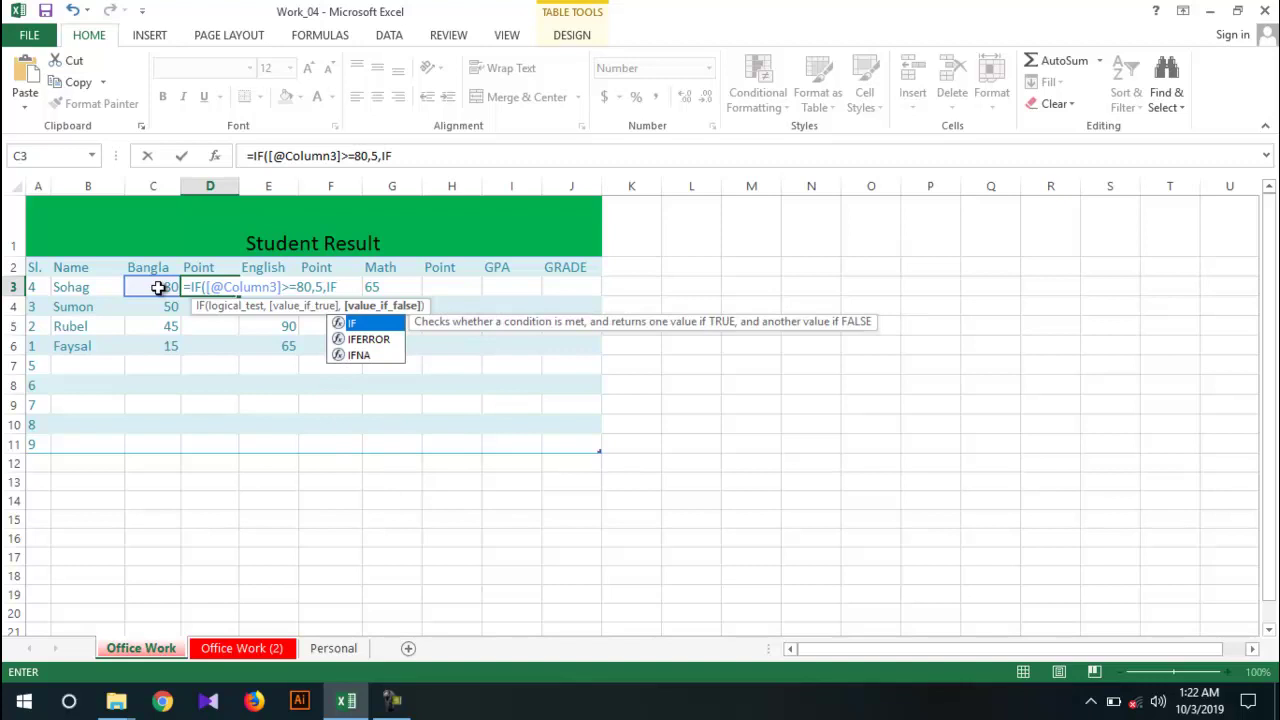
type("(")
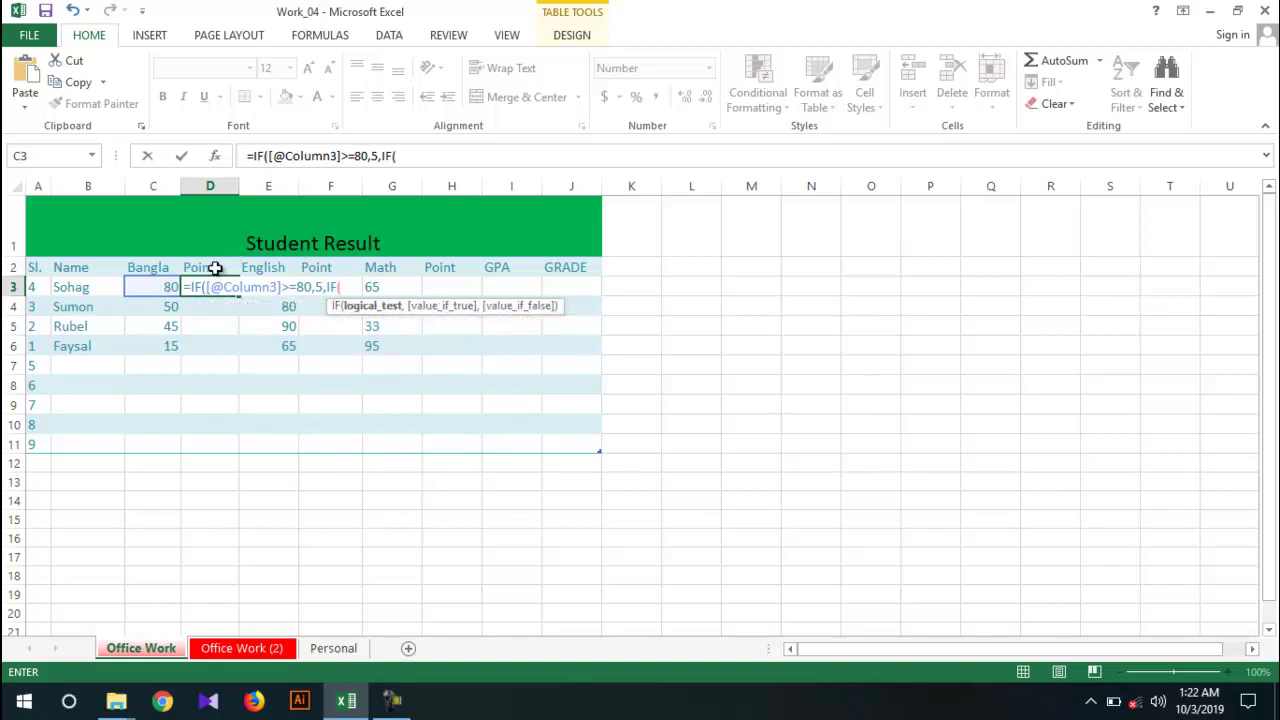
left_click(155, 288)
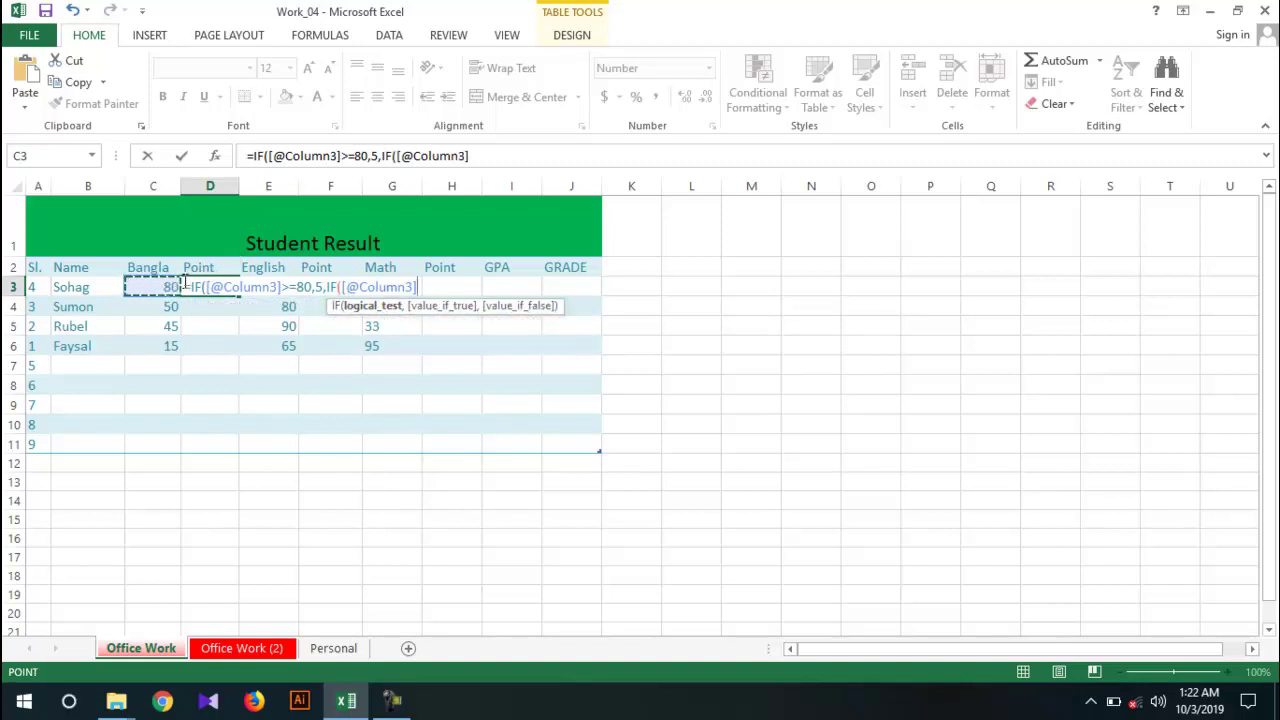
type(">")
type("=")
type("7")
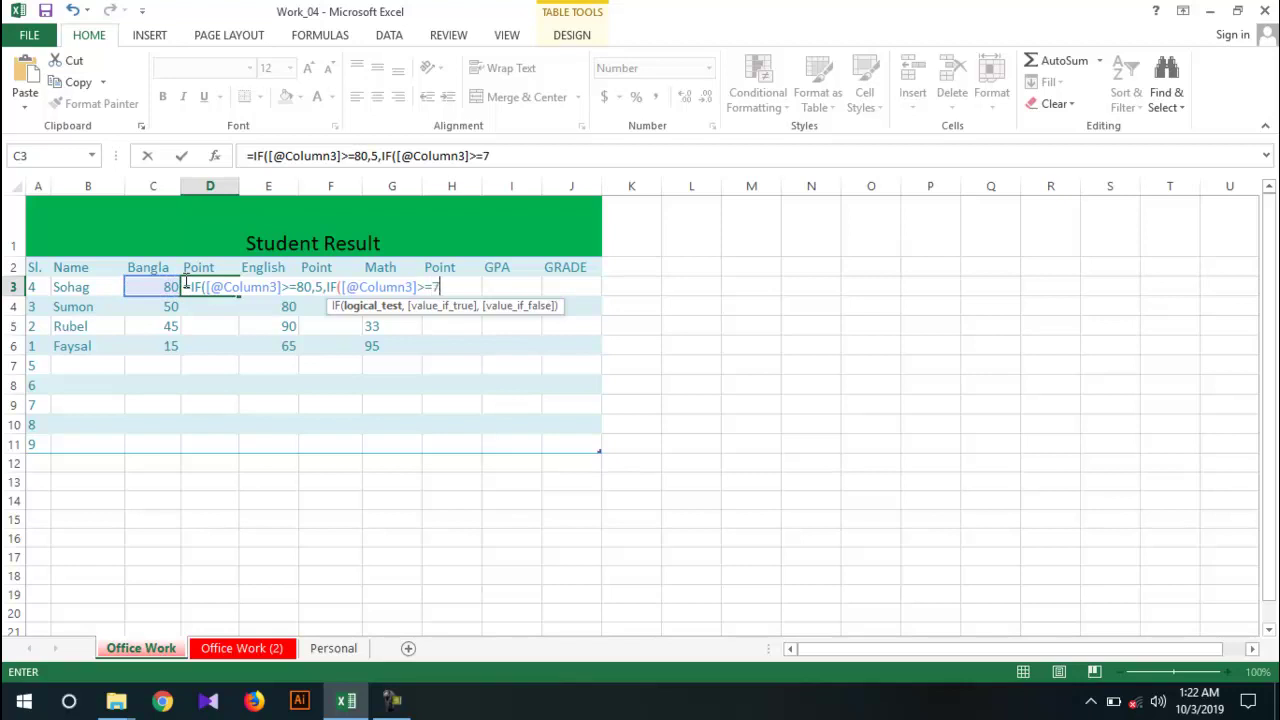
type("0,")
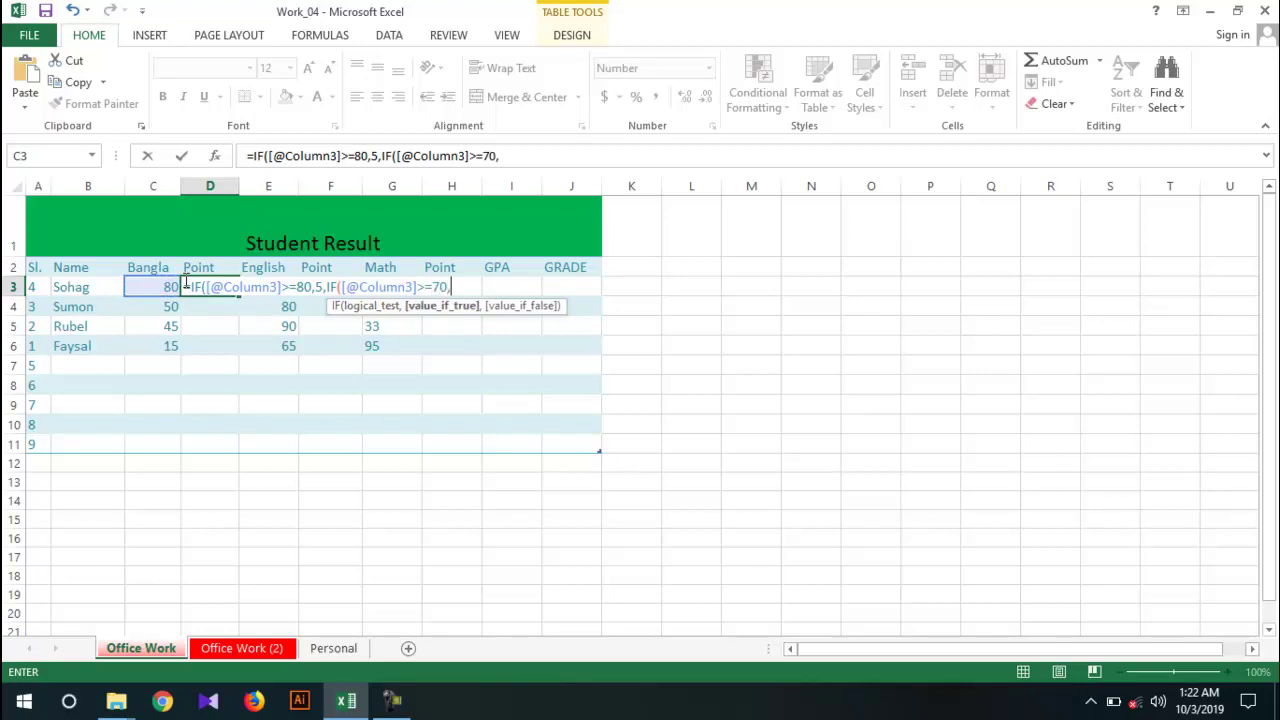
type("4,")
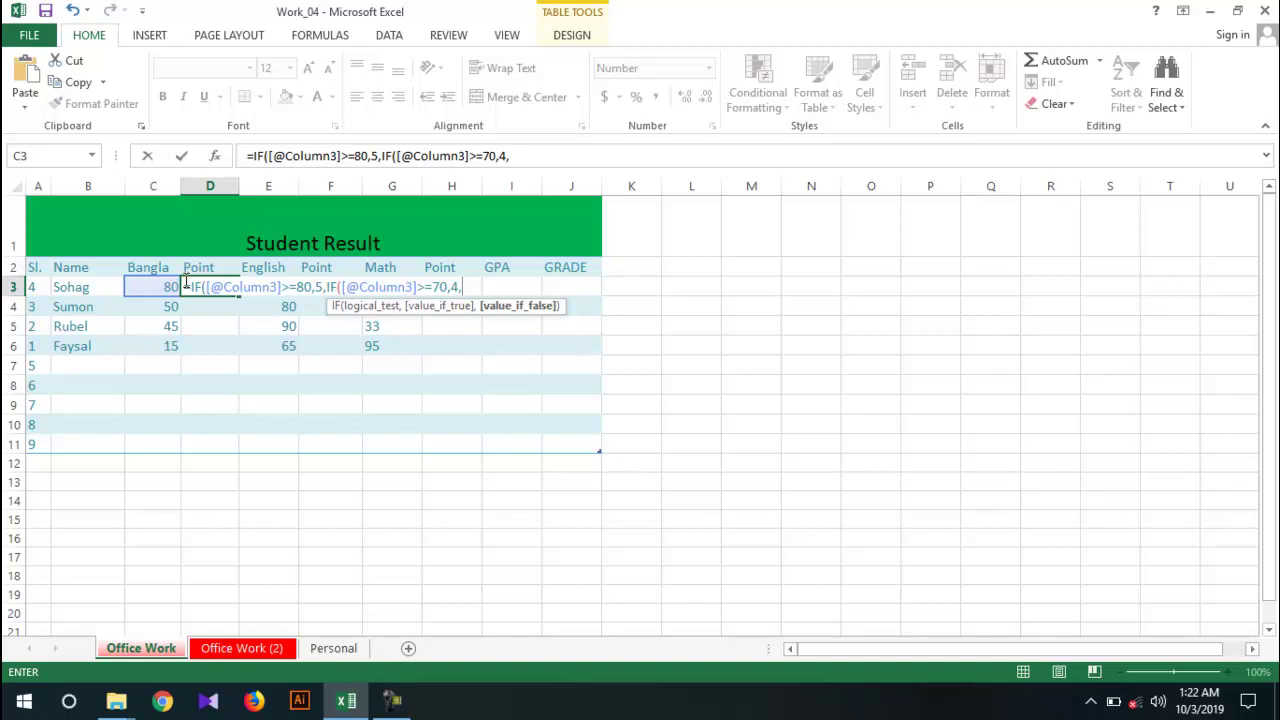
Nest a third IF in D3's formula, returning 3.5 when the mark in C3 is at least 60.
type("IF(")
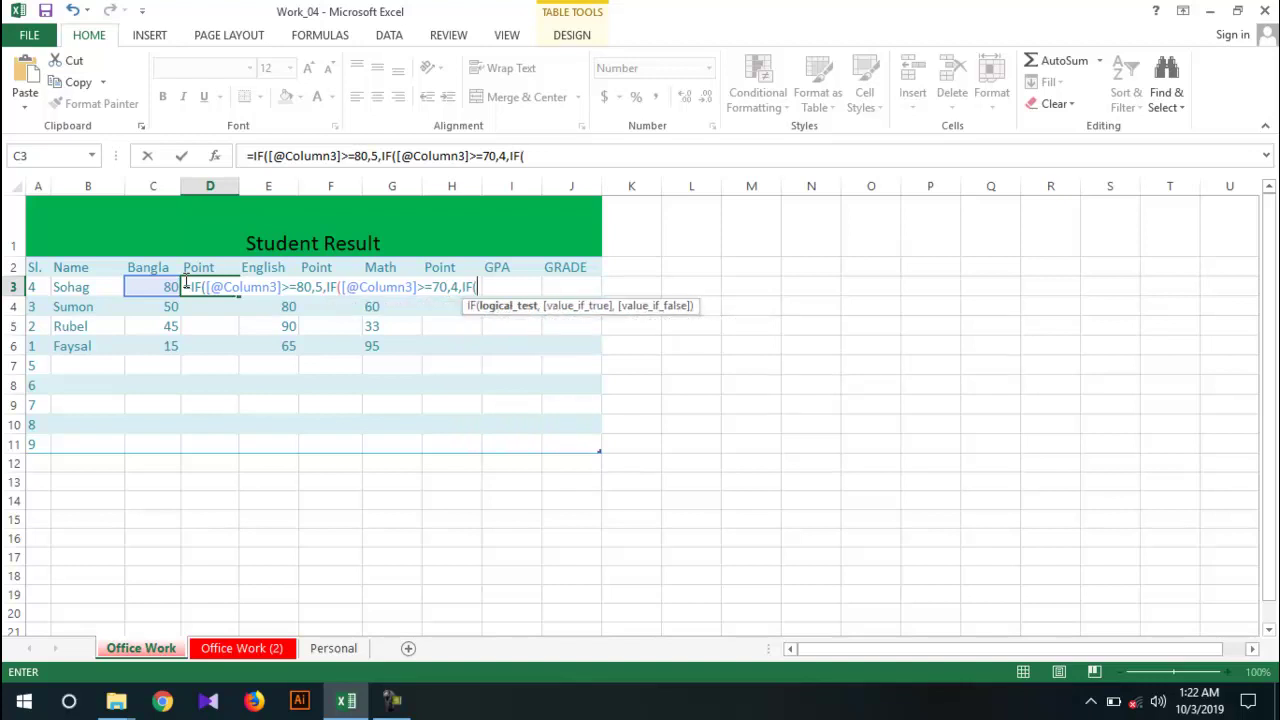
left_click(170, 289)
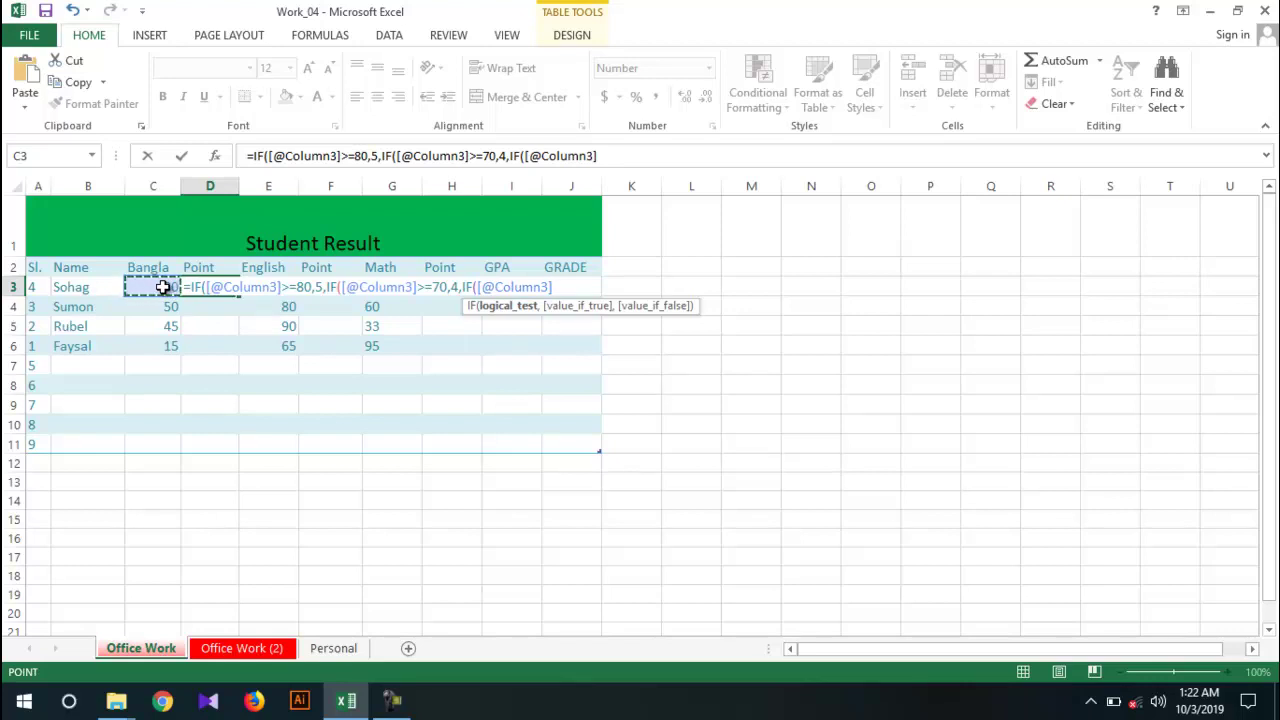
type(">=60,")
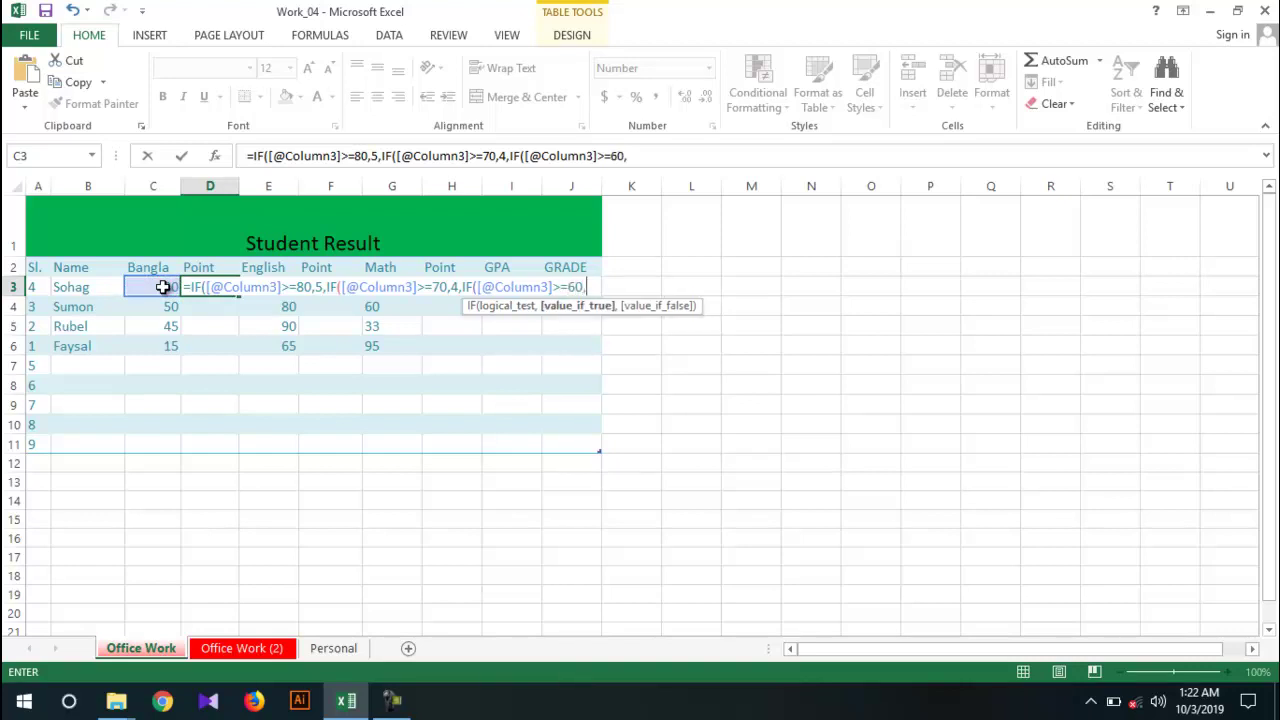
type("3.5,IF")
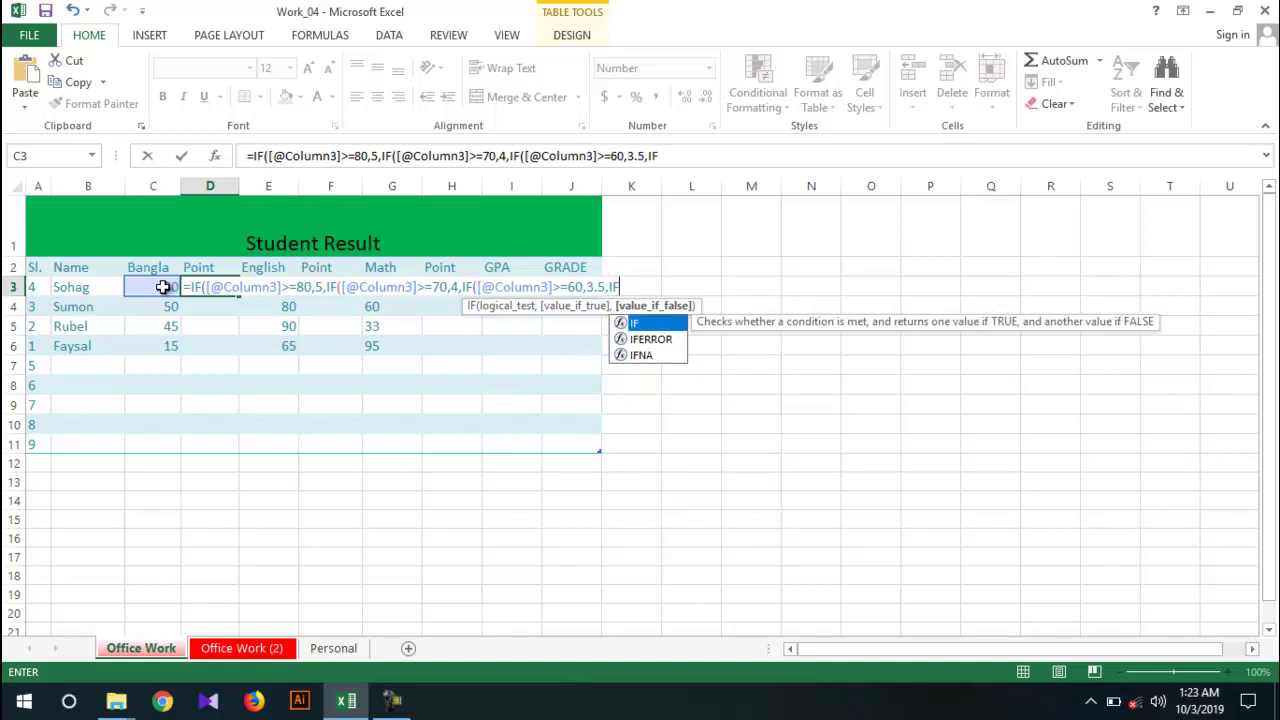
Nest a fourth IF in D3's formula, returning 3 when the mark in C3 is at least 50.
type("(")
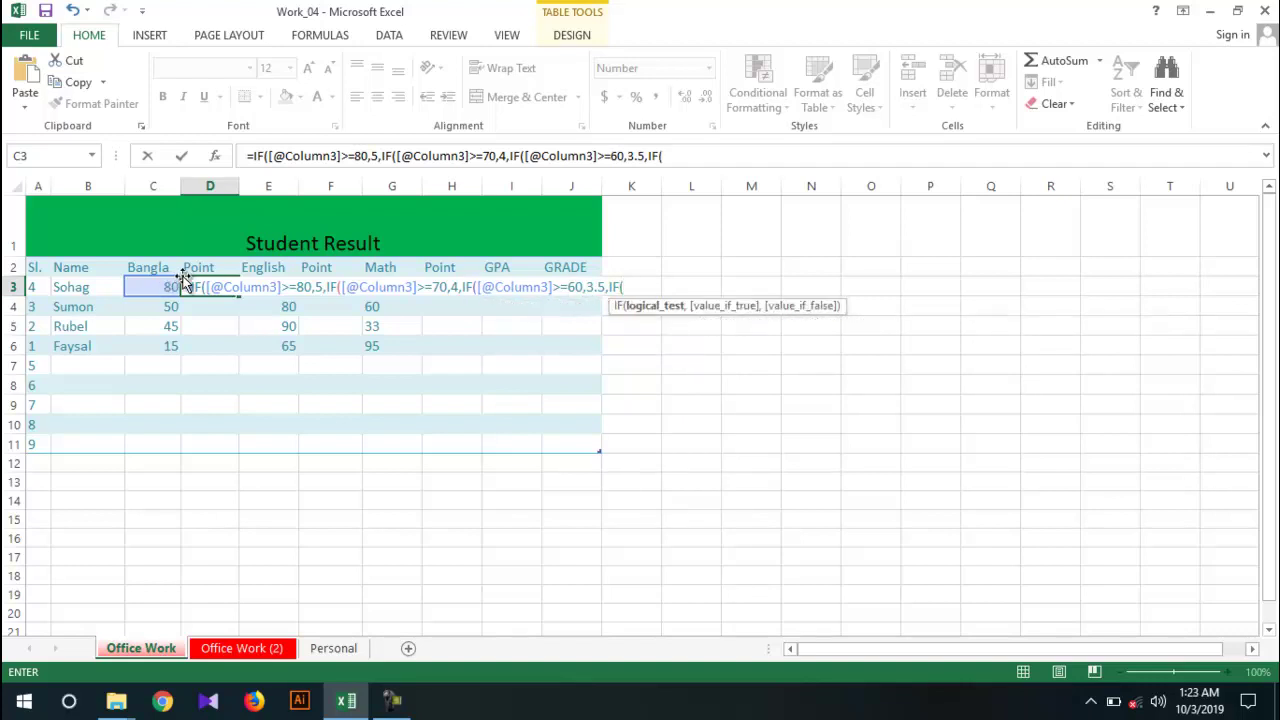
left_click(170, 287)
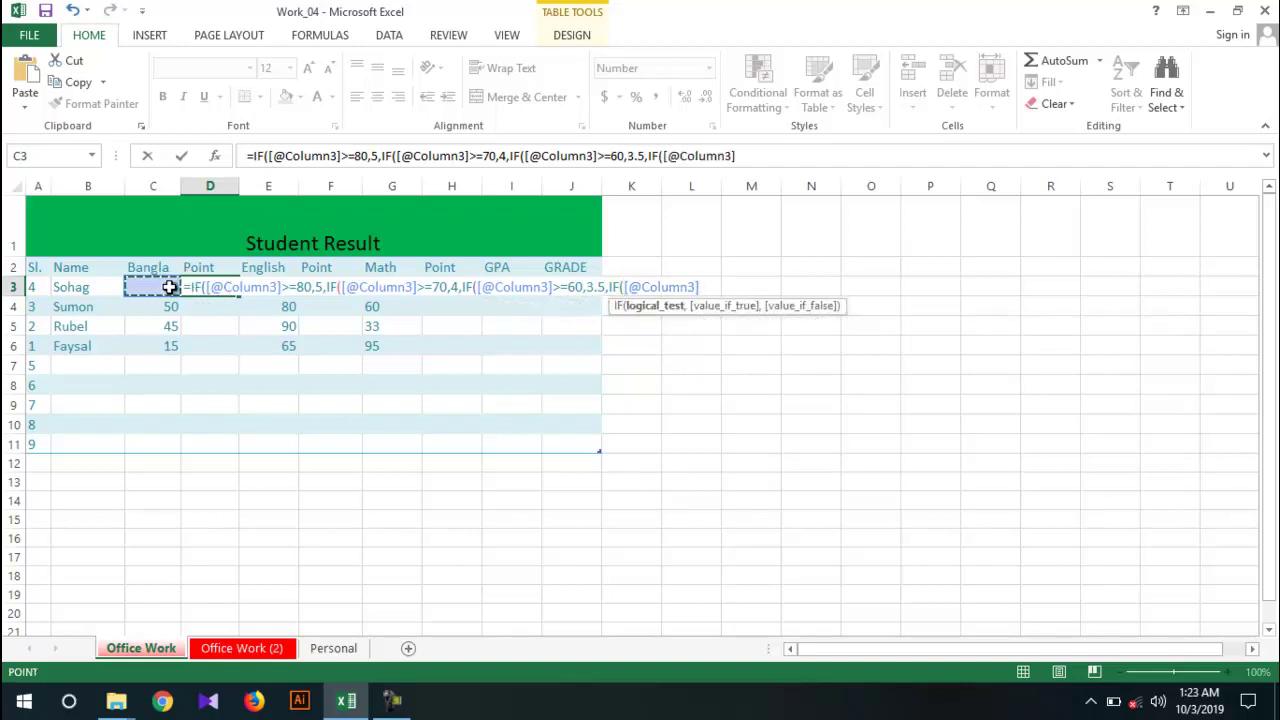
type(">=3,")
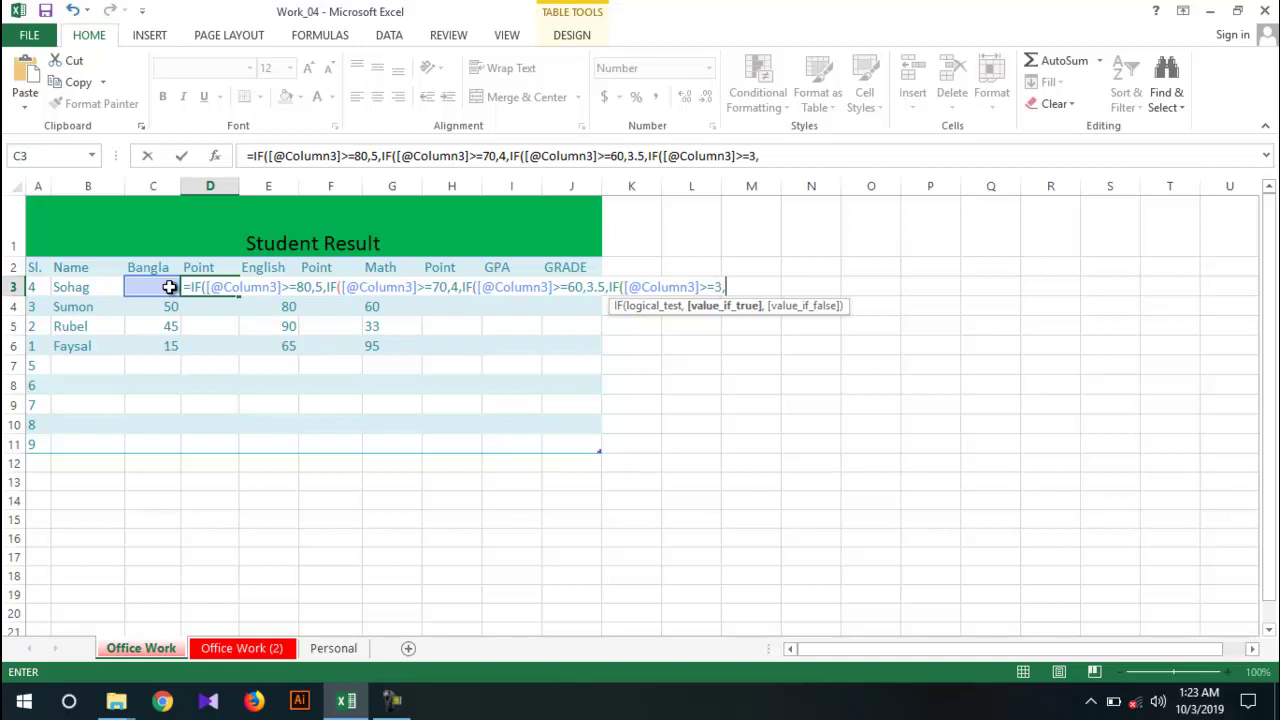
key("BackSpace")
key("BackSpace")
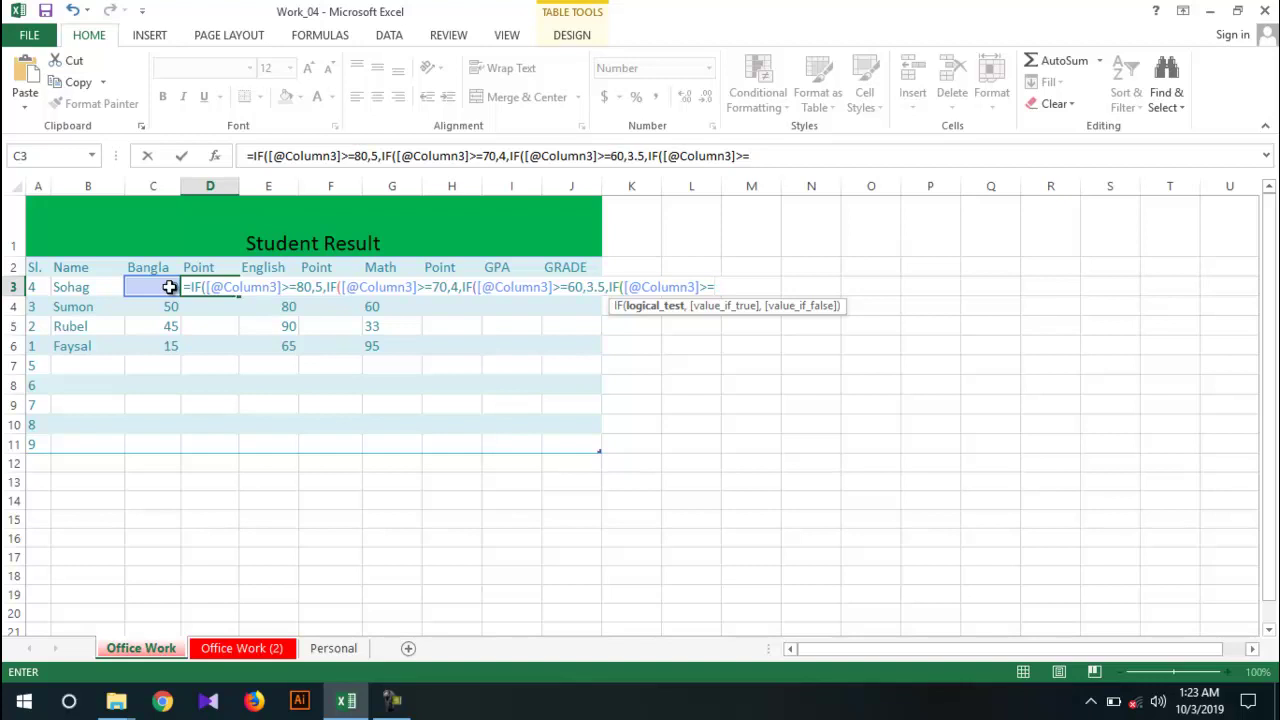
type("50,")
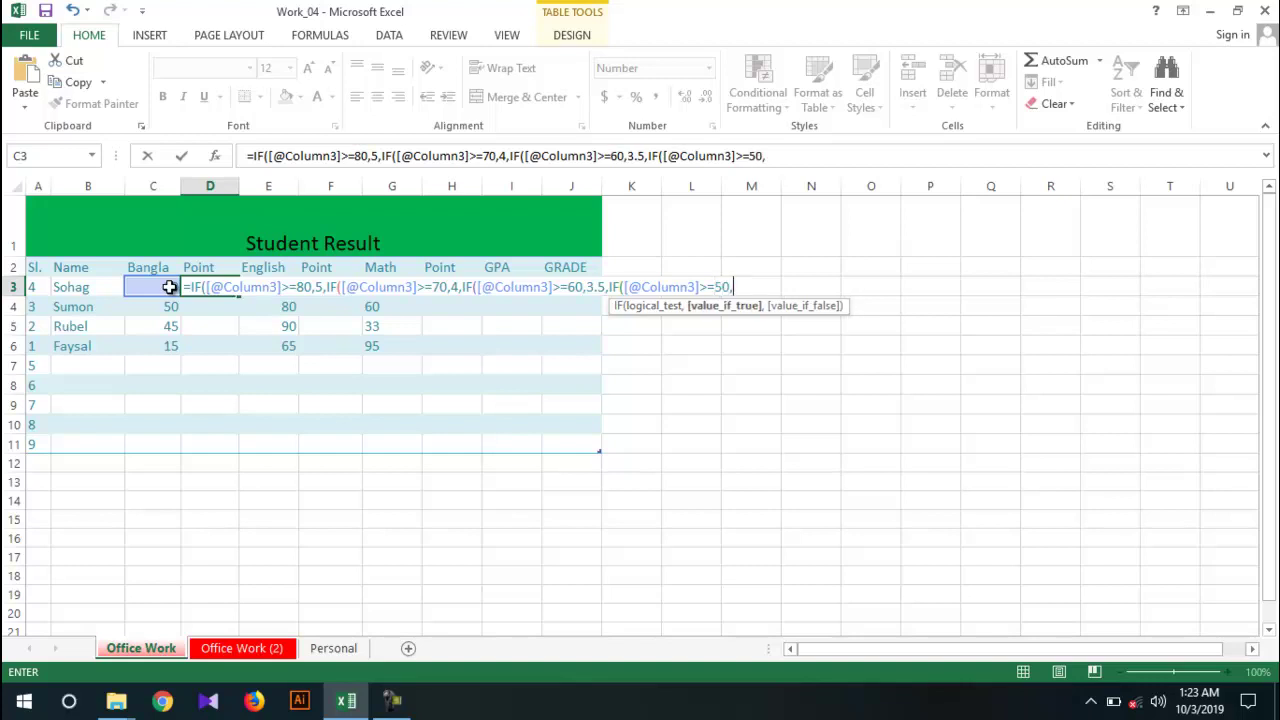
type("3,")
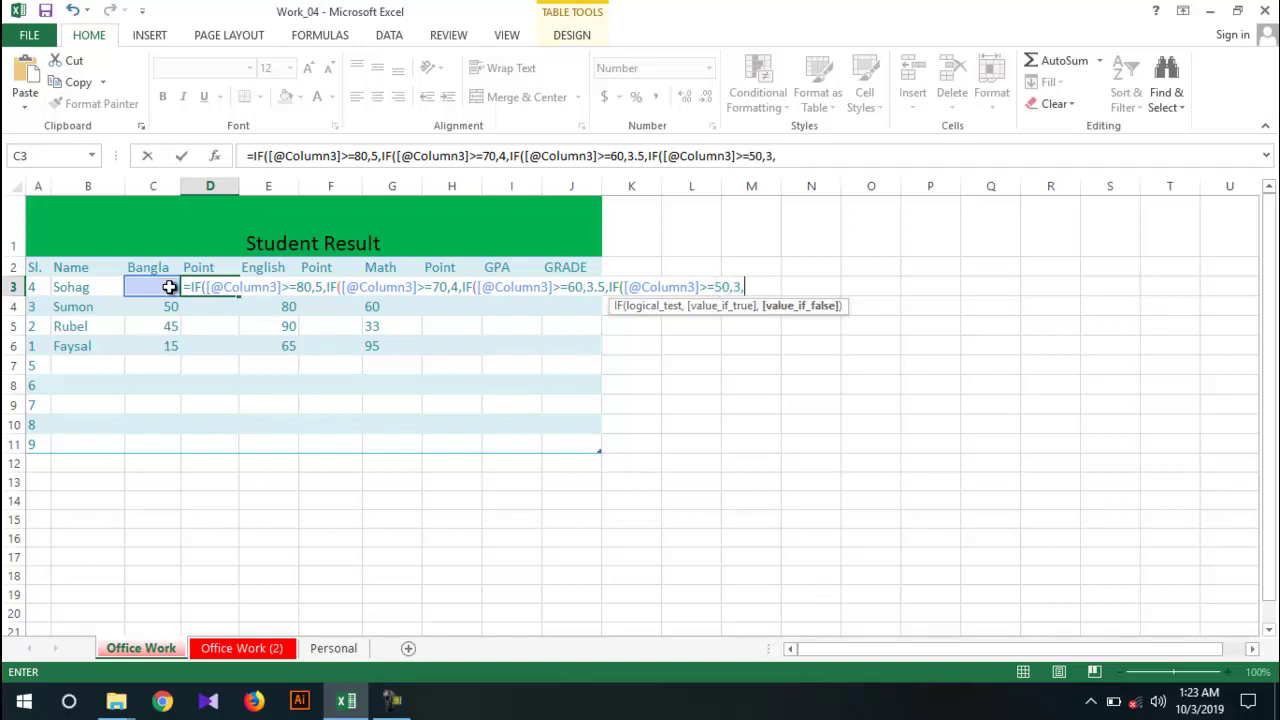
Nest a fifth IF in D3's formula, returning 2 when the mark in C3 is at least 40.
type("IF")
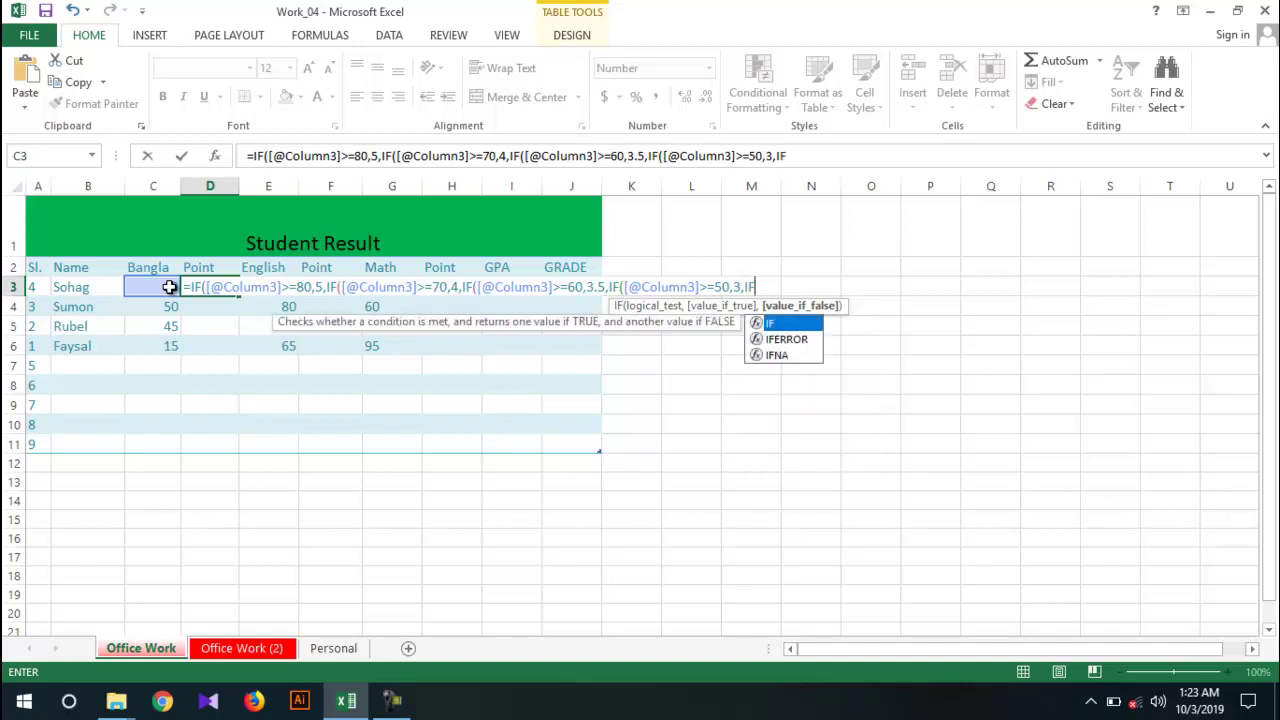
type("(")
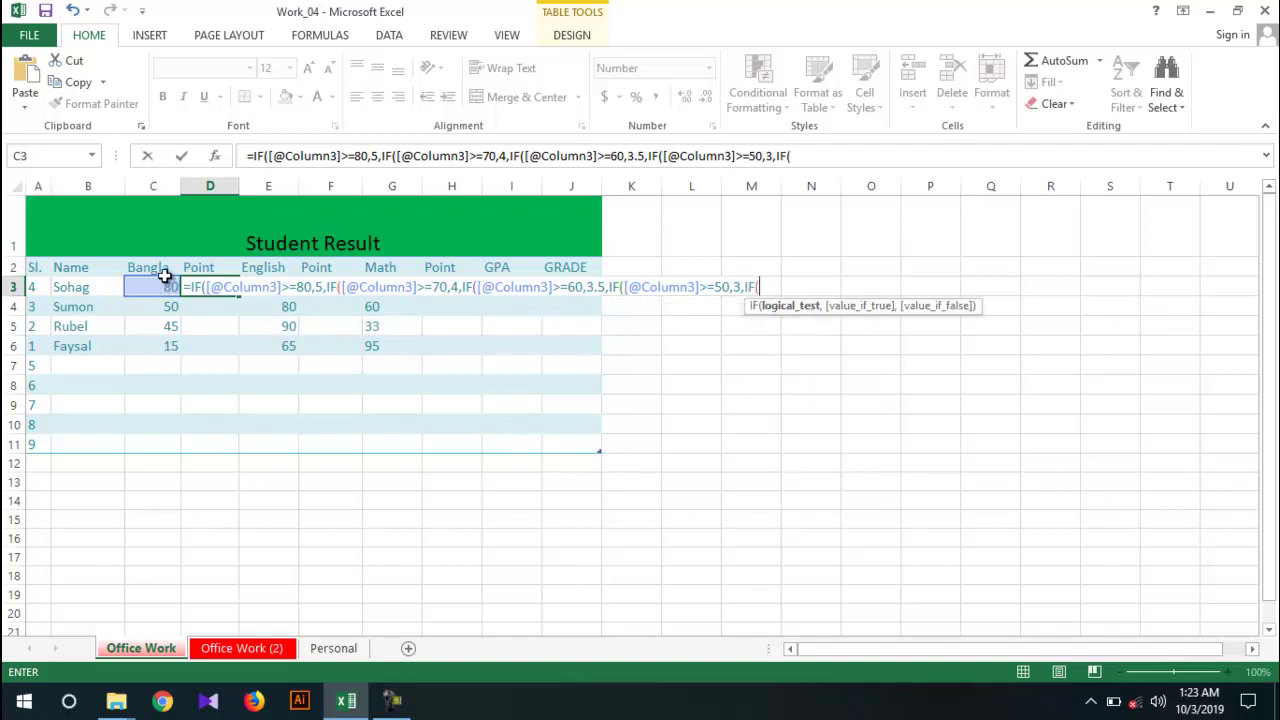
left_click(160, 287)
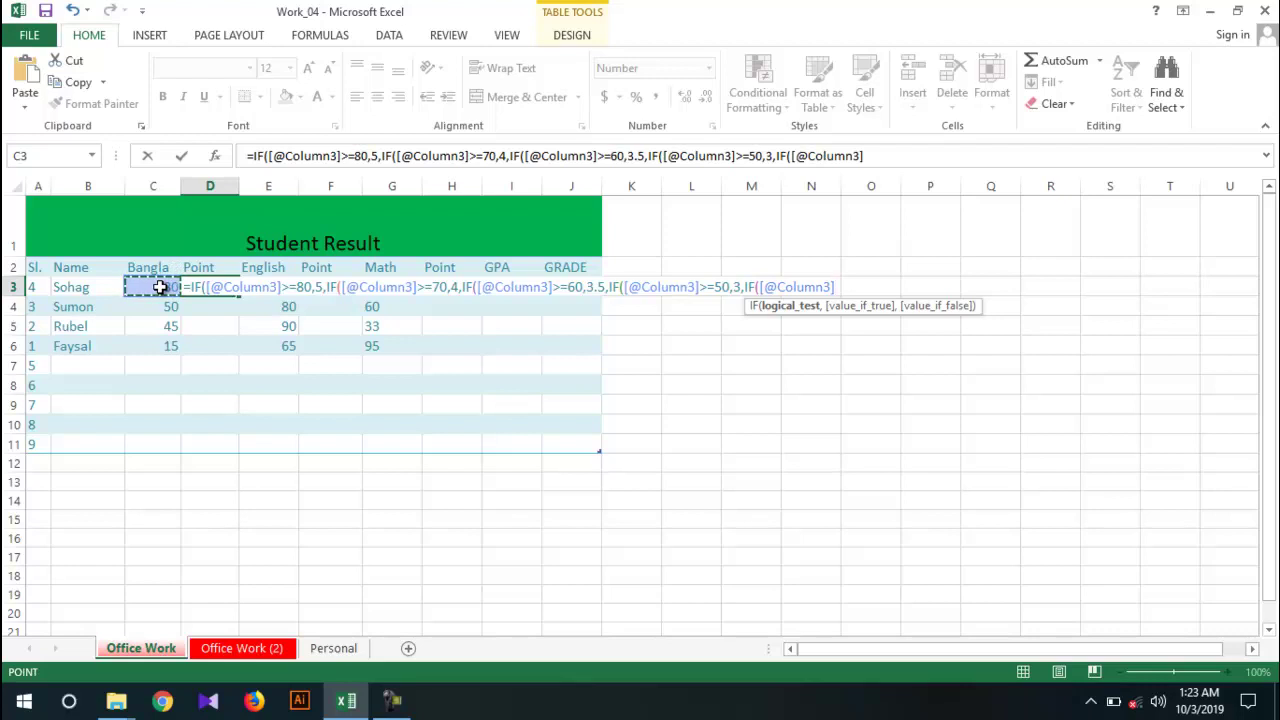
type(">")
key("BackSpace")
type("=40,")
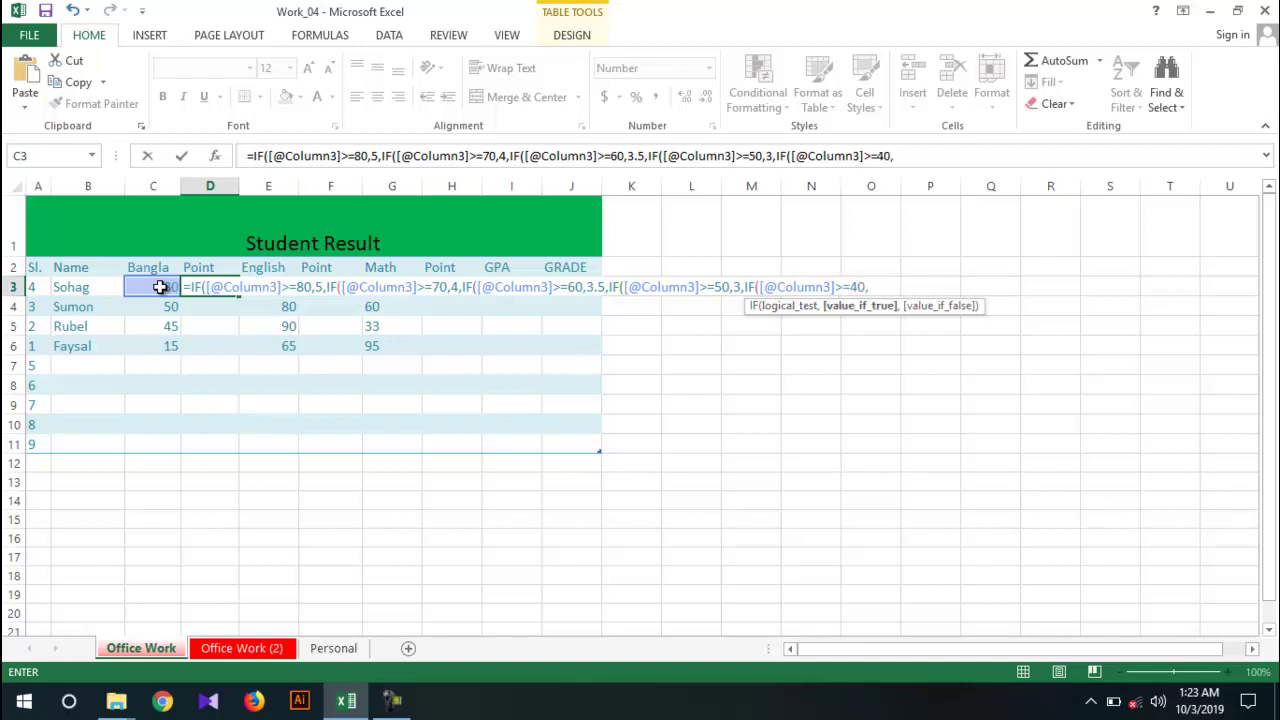
type("2,")
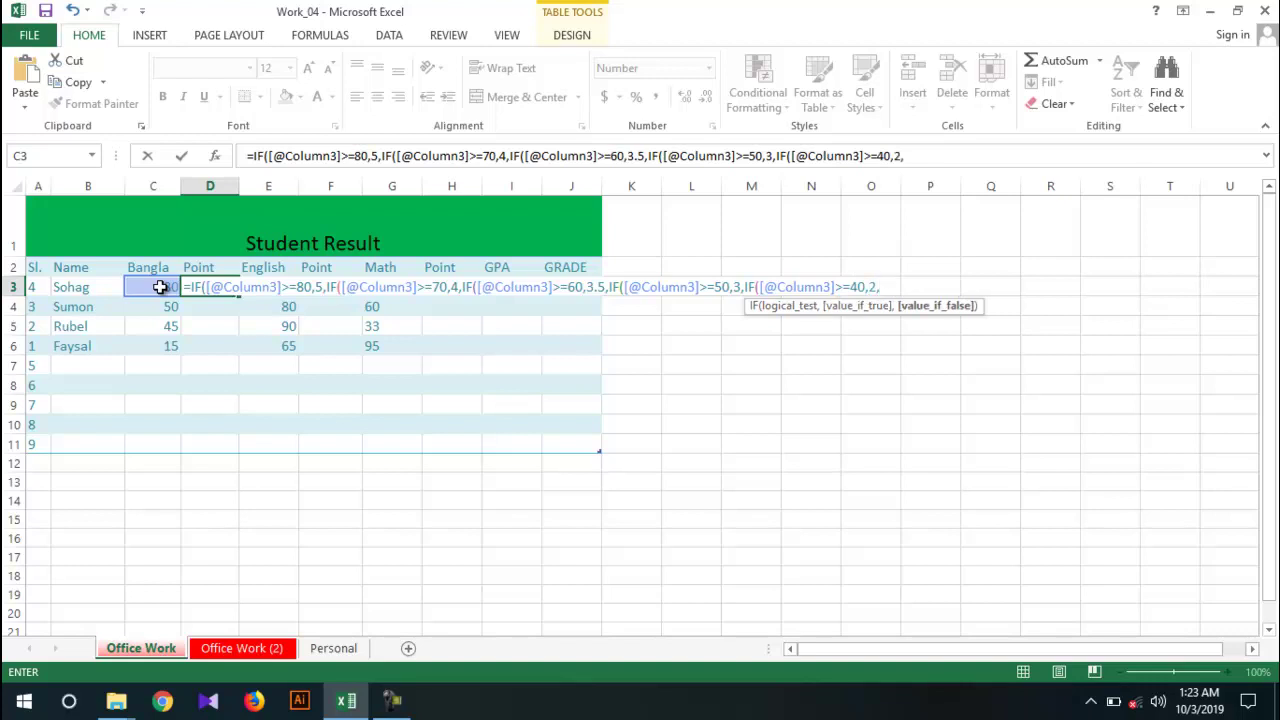
Nest a sixth IF in D3's formula, returning 1 when the mark in C3 is at least 33.
type("IF")
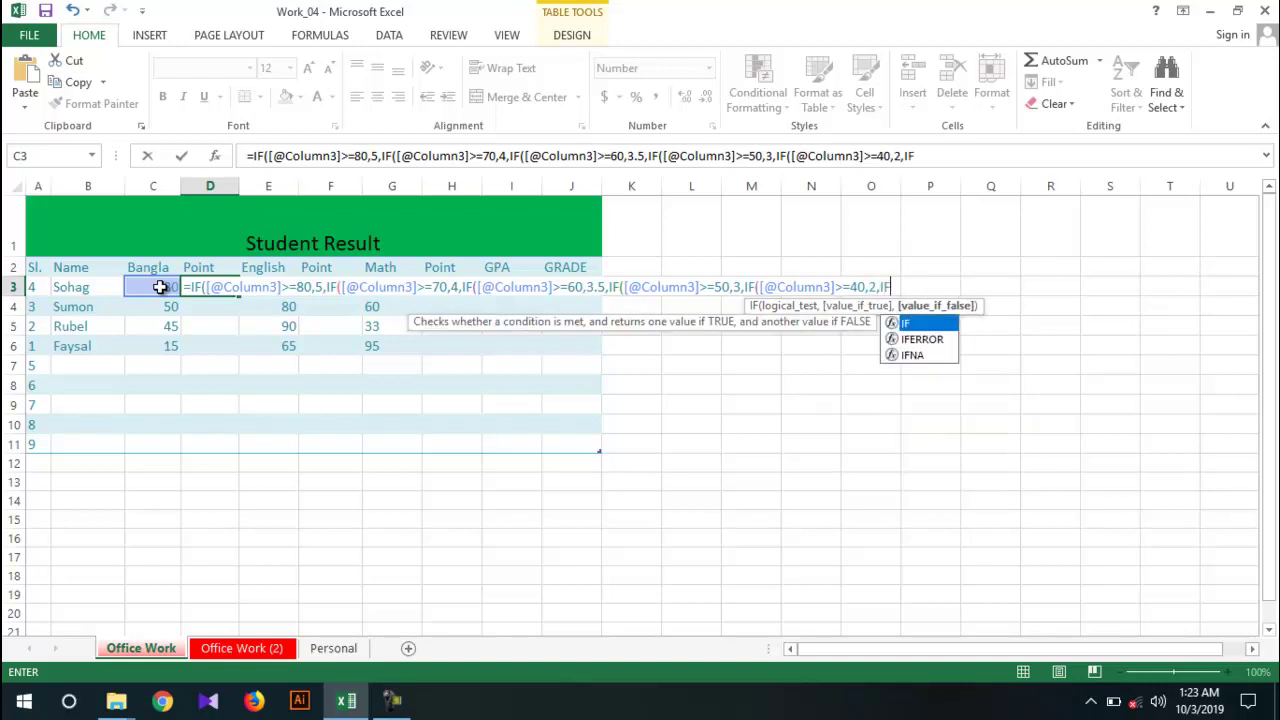
type("(")
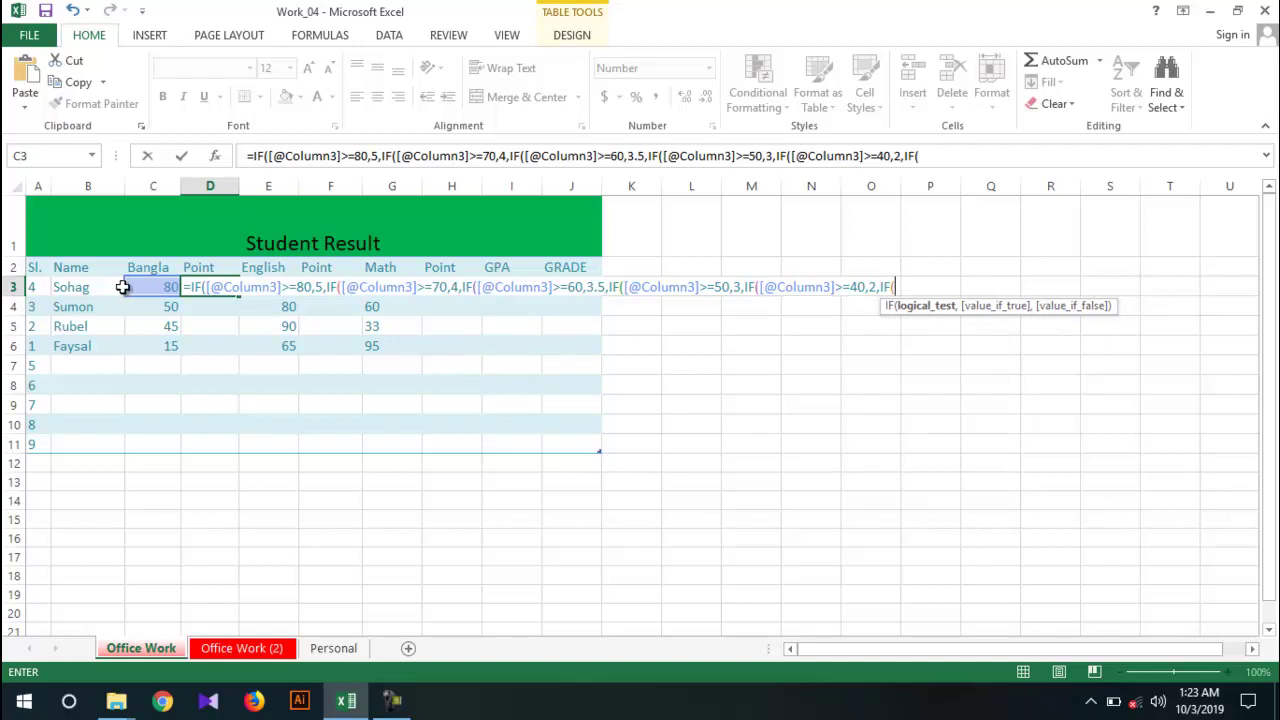
left_click(150, 287)
type(">")
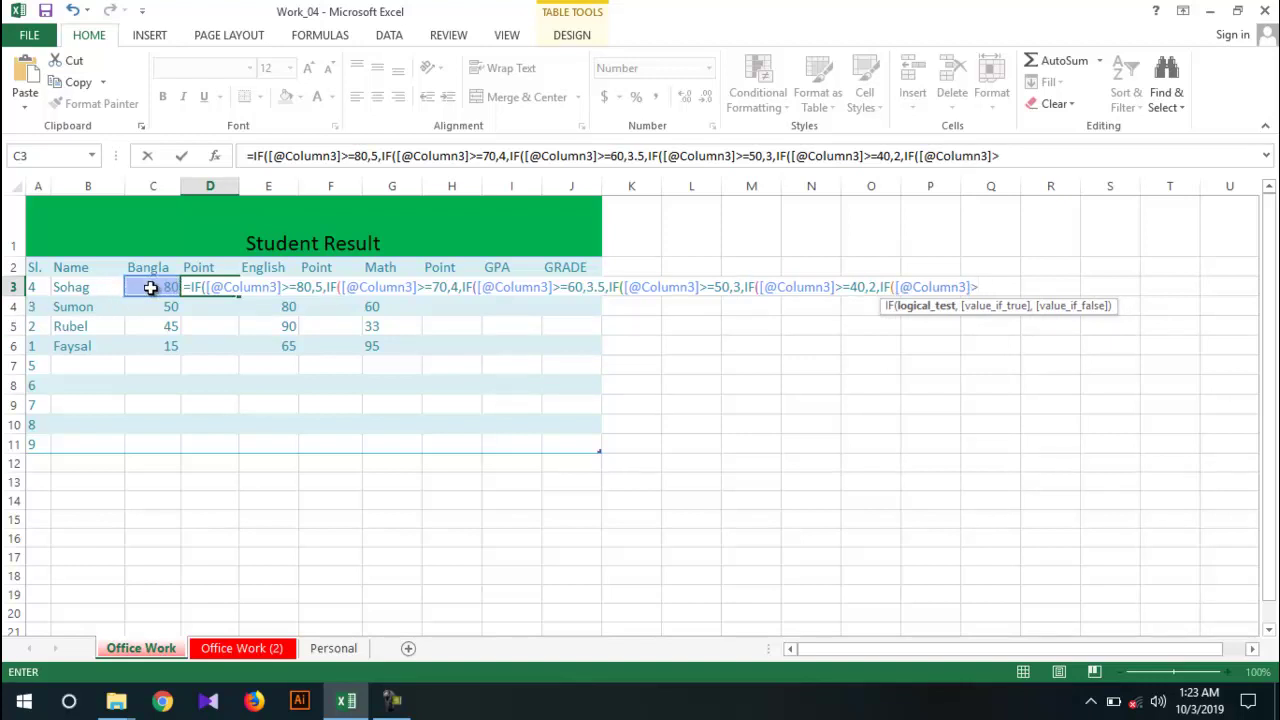
type("=33,1,")
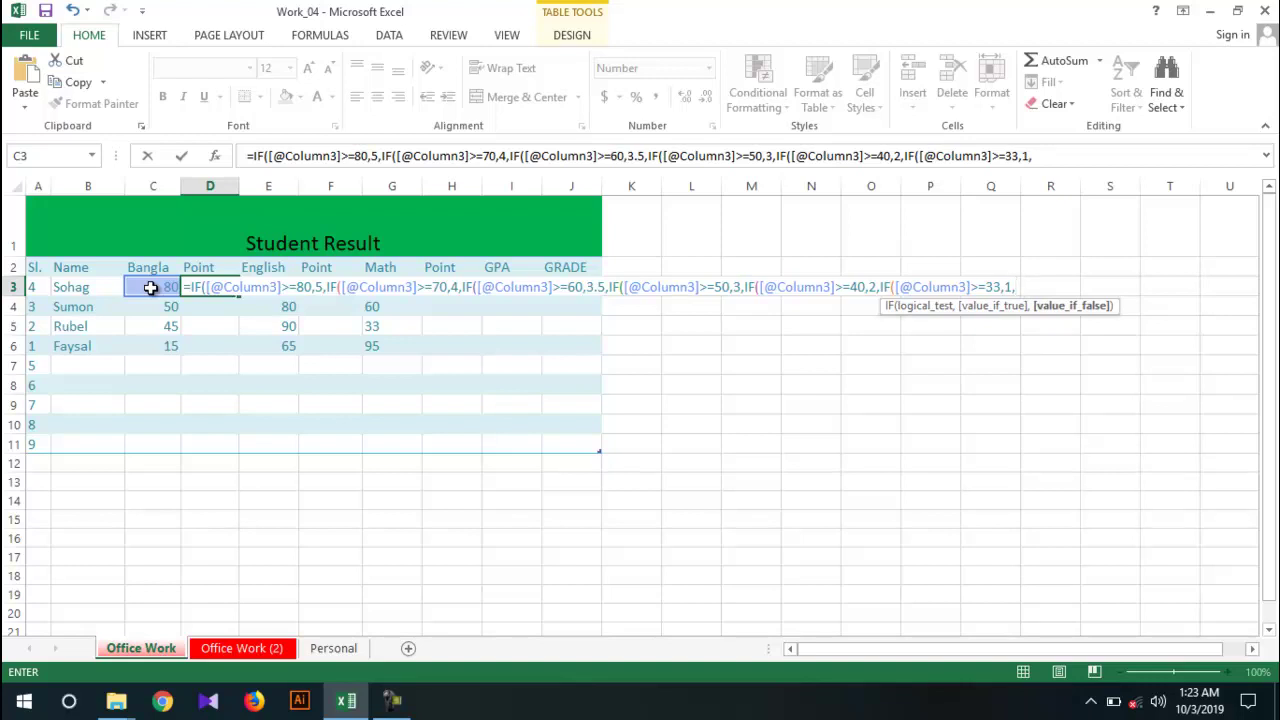
Nest a seventh IF in D3's formula, returning 0 when the mark in C3 is less than 33.
type("IF(")
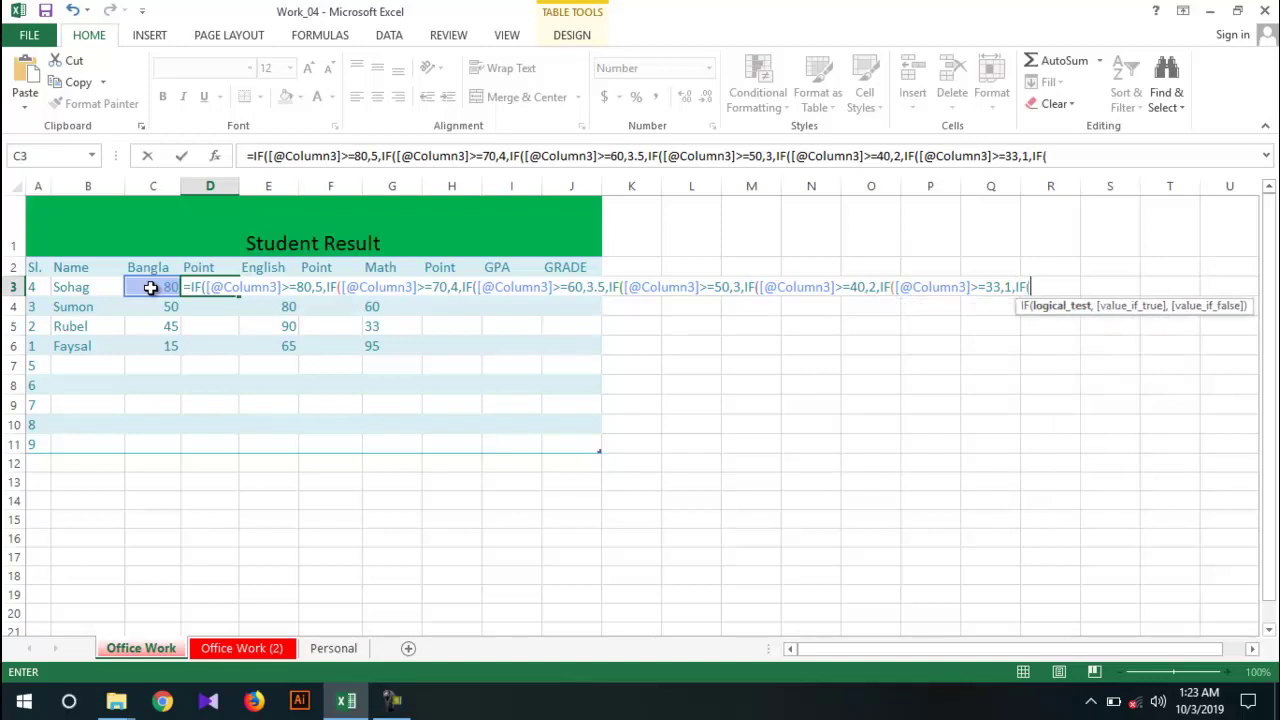
left_click(170, 287)
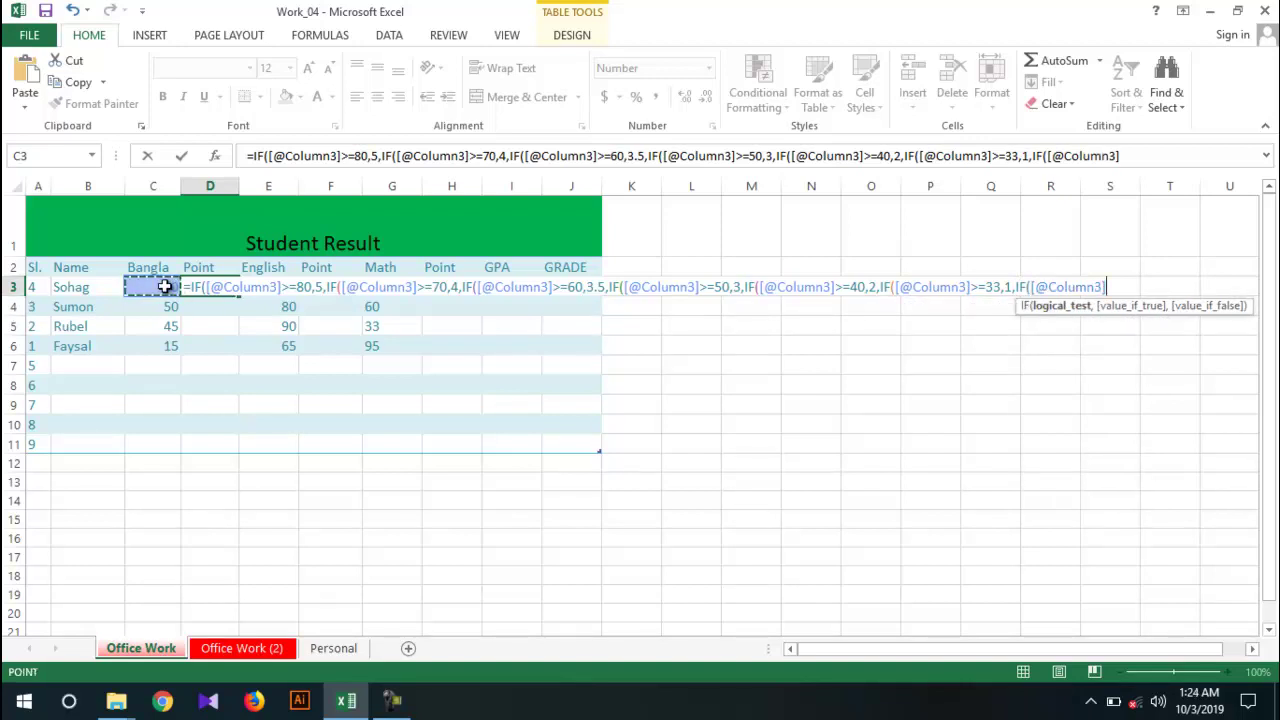
type("<33,0")
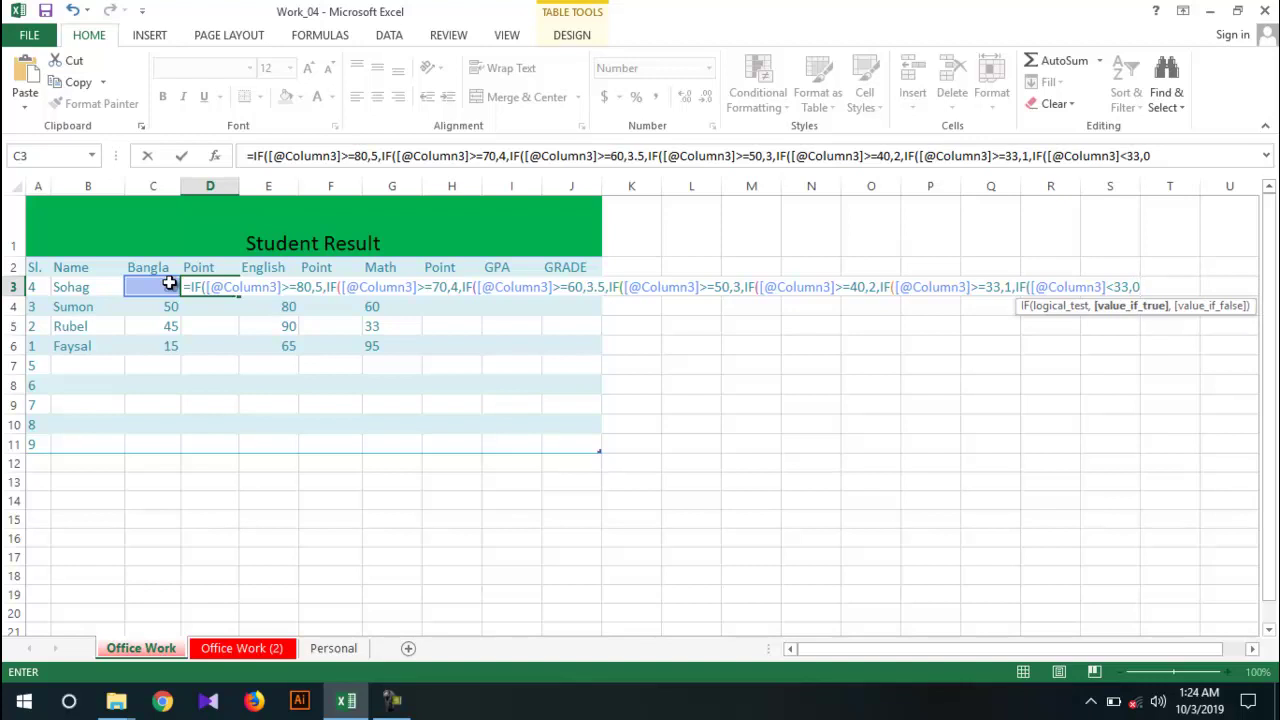
Close all seven nested IF functions with parentheses, commit the formula, and select D3 again.
type("))")
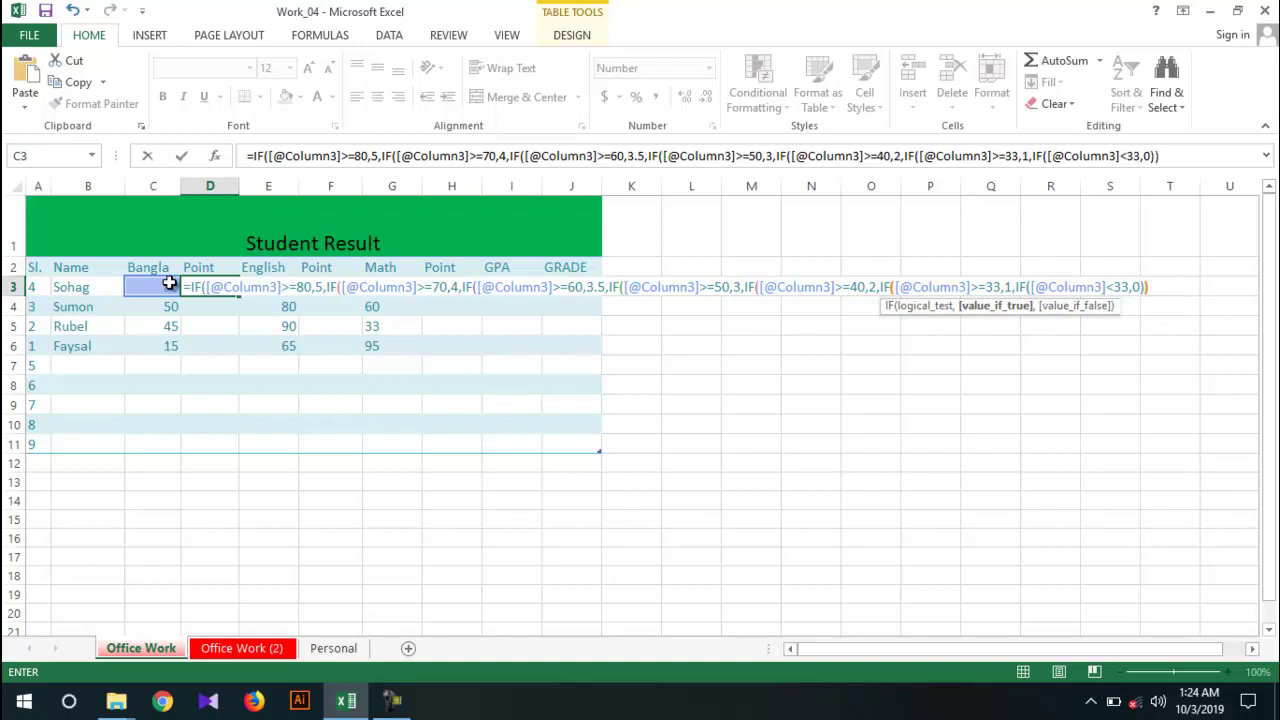
type(")")
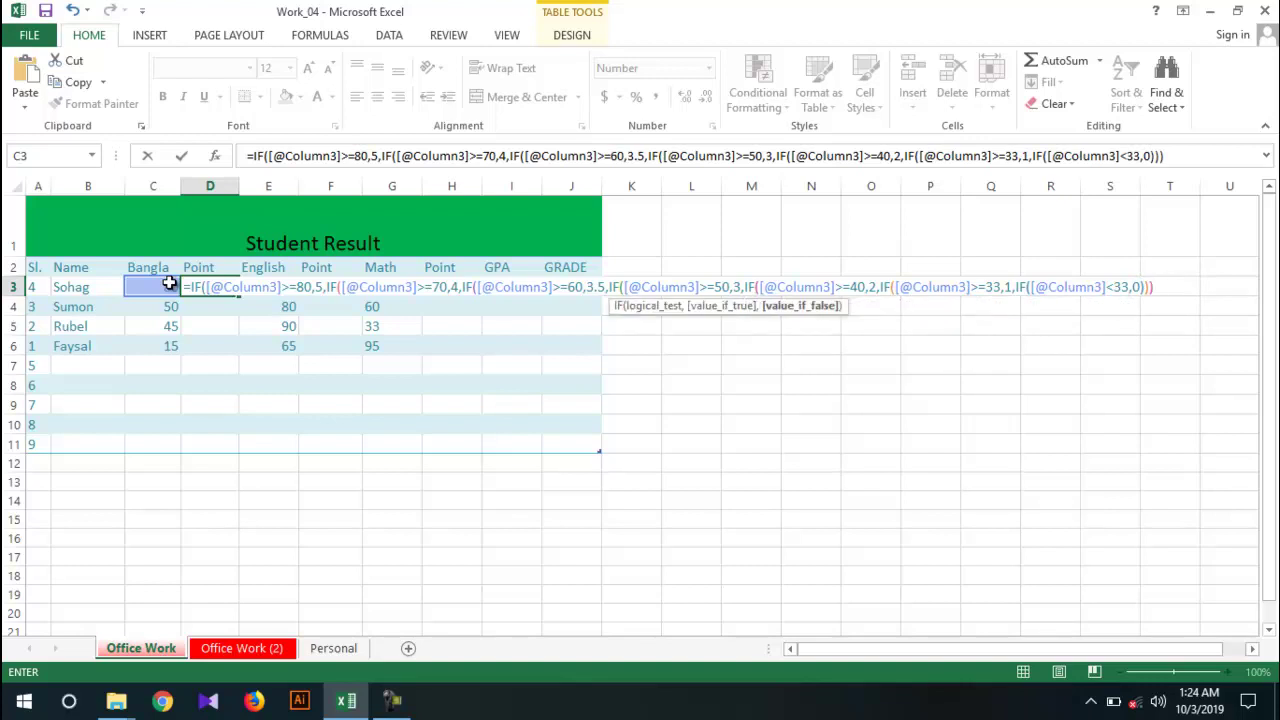
type("))")
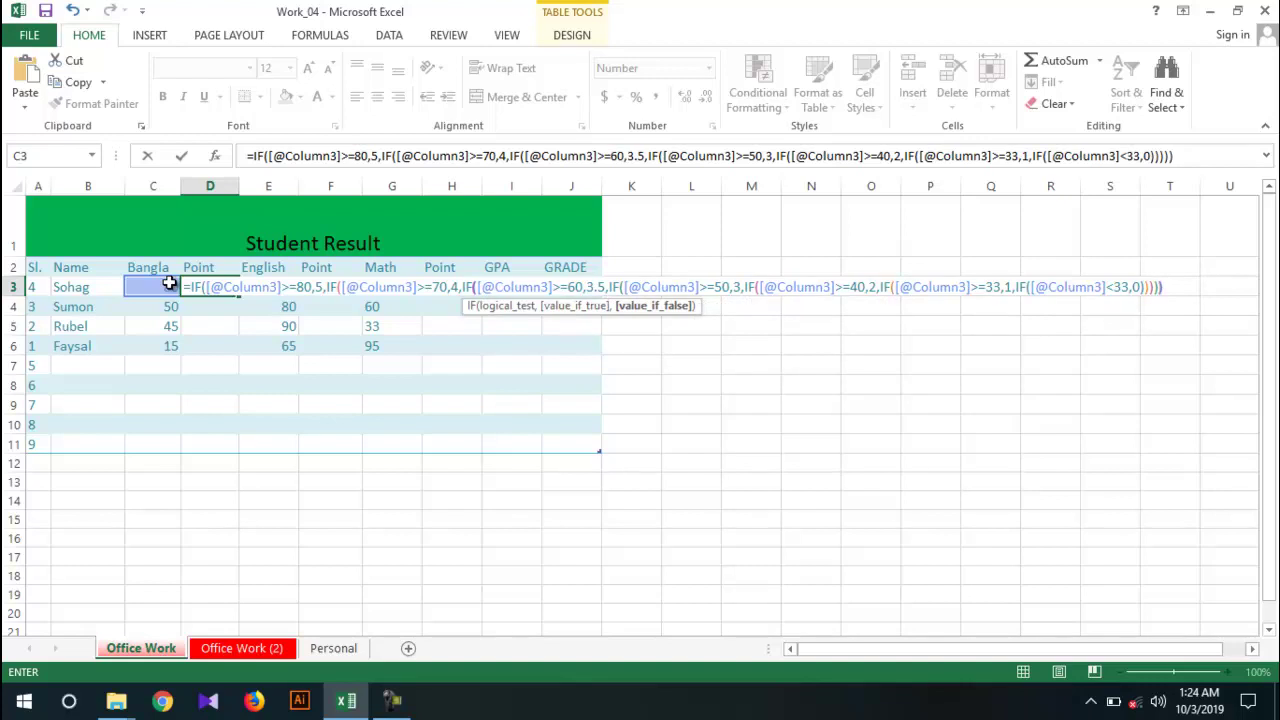
type(")")
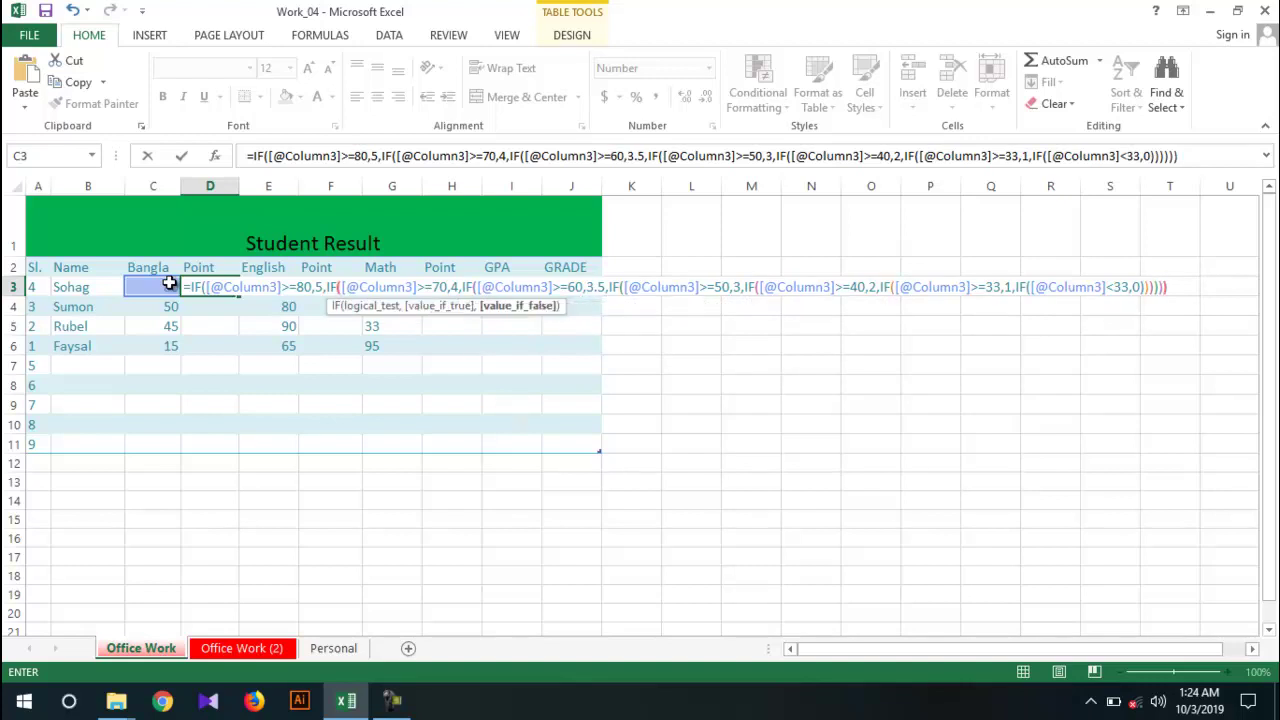
type("))")
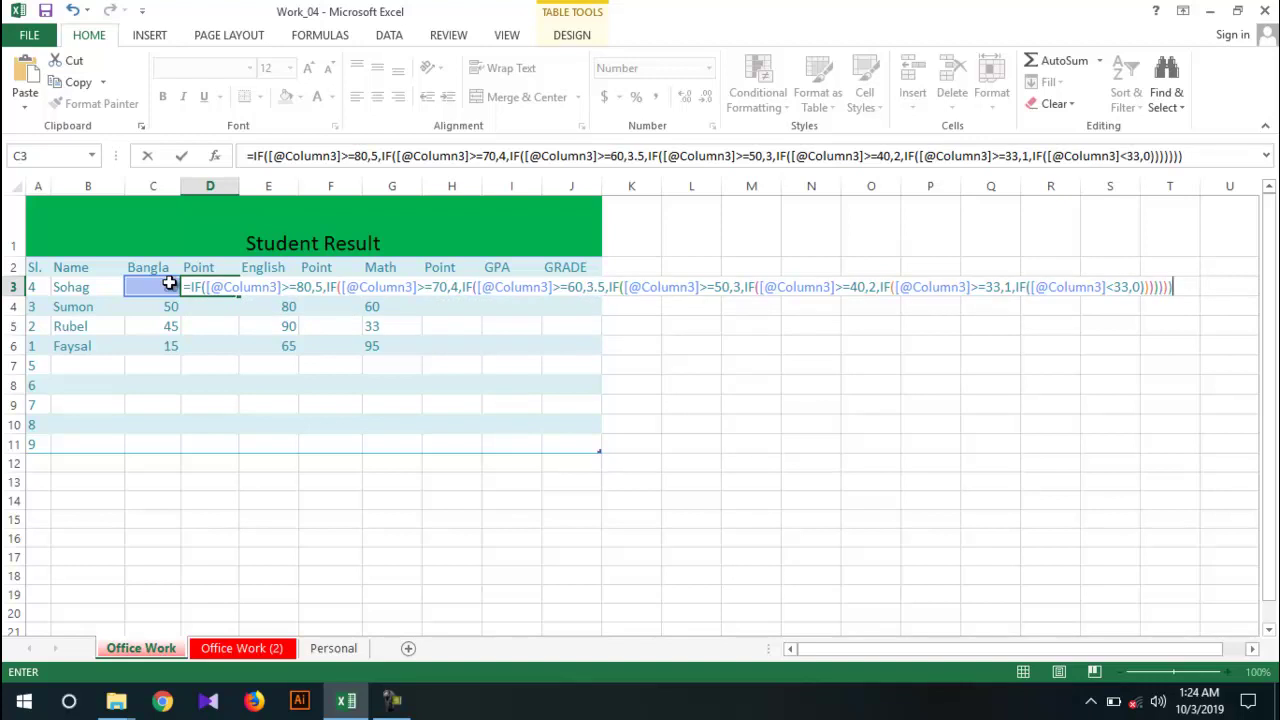
key("Return")
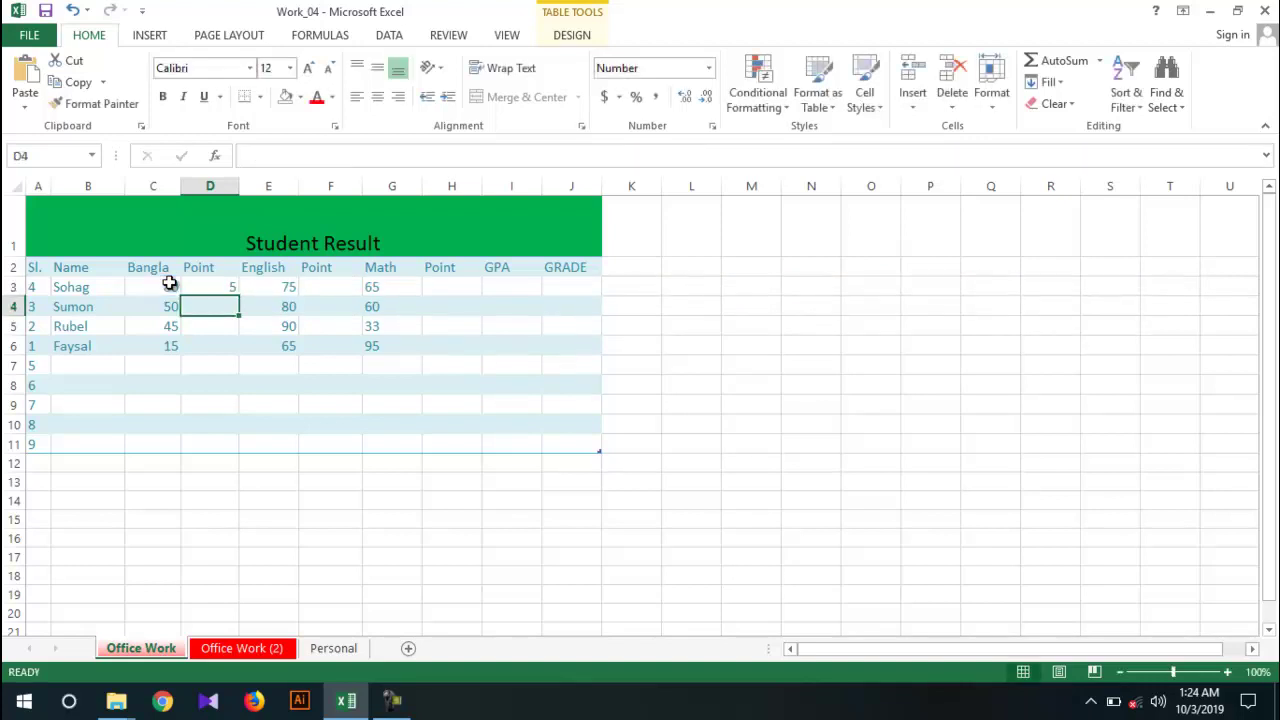
left_click(228, 289)
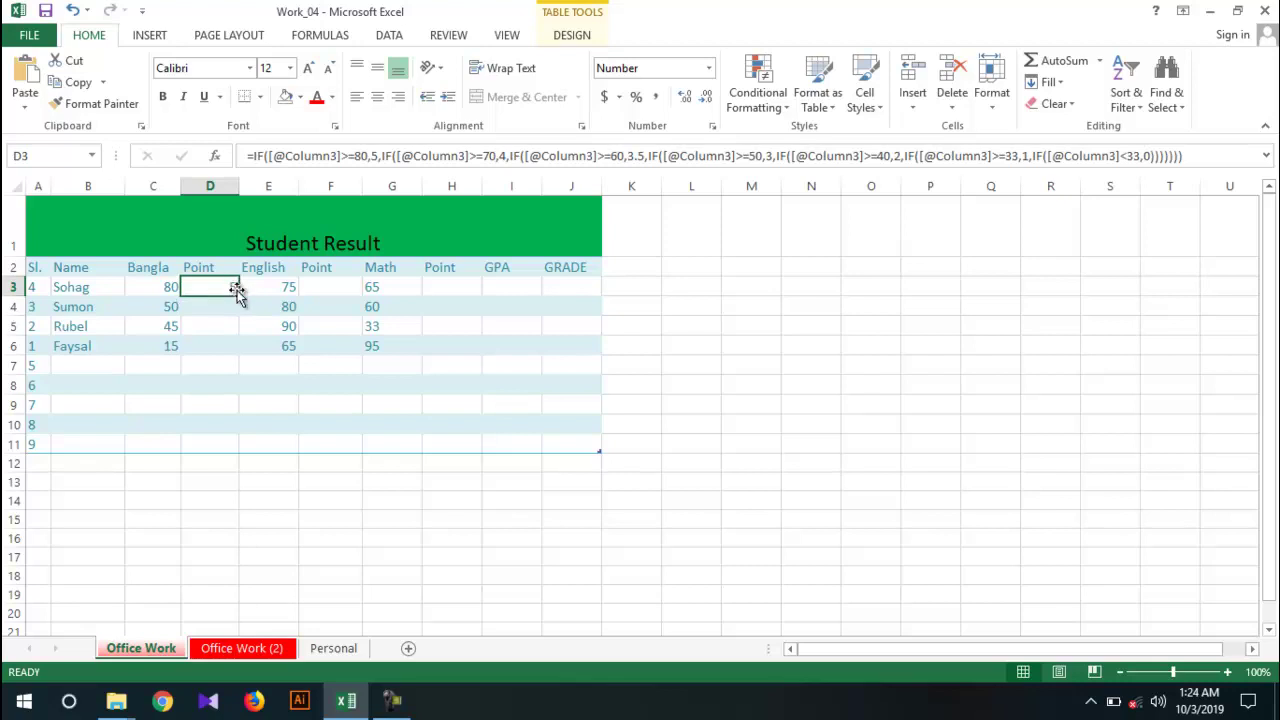